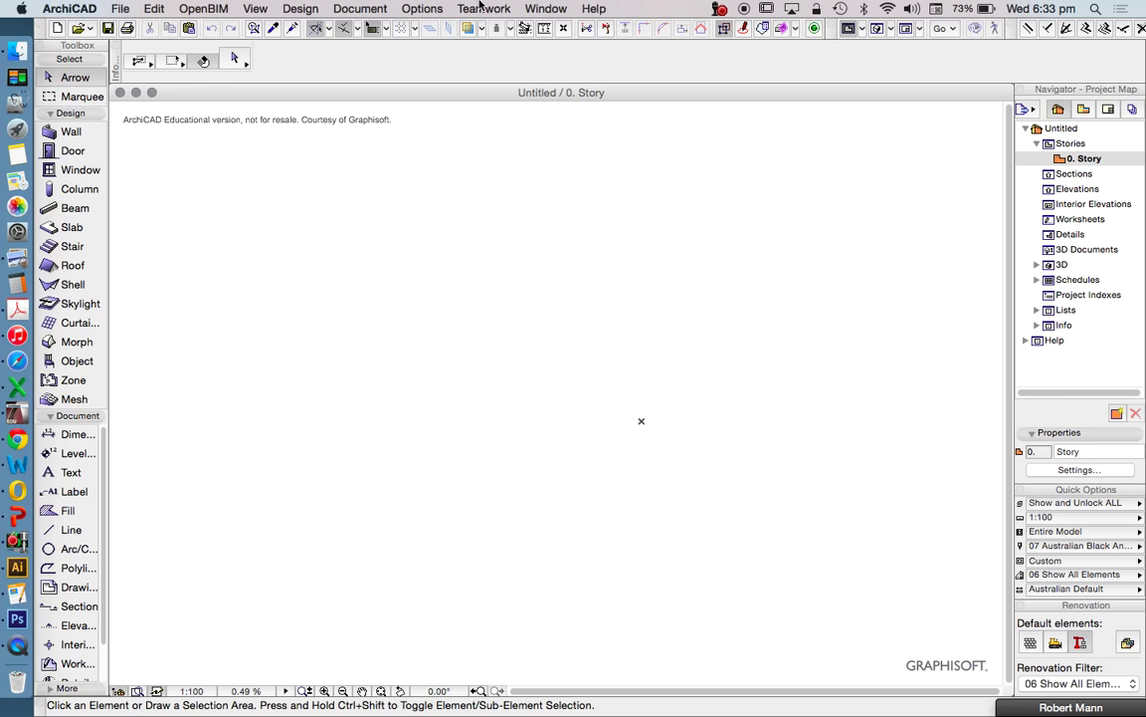
Step: Browse the window and palette options menu, then close it without changes
click(545, 9)
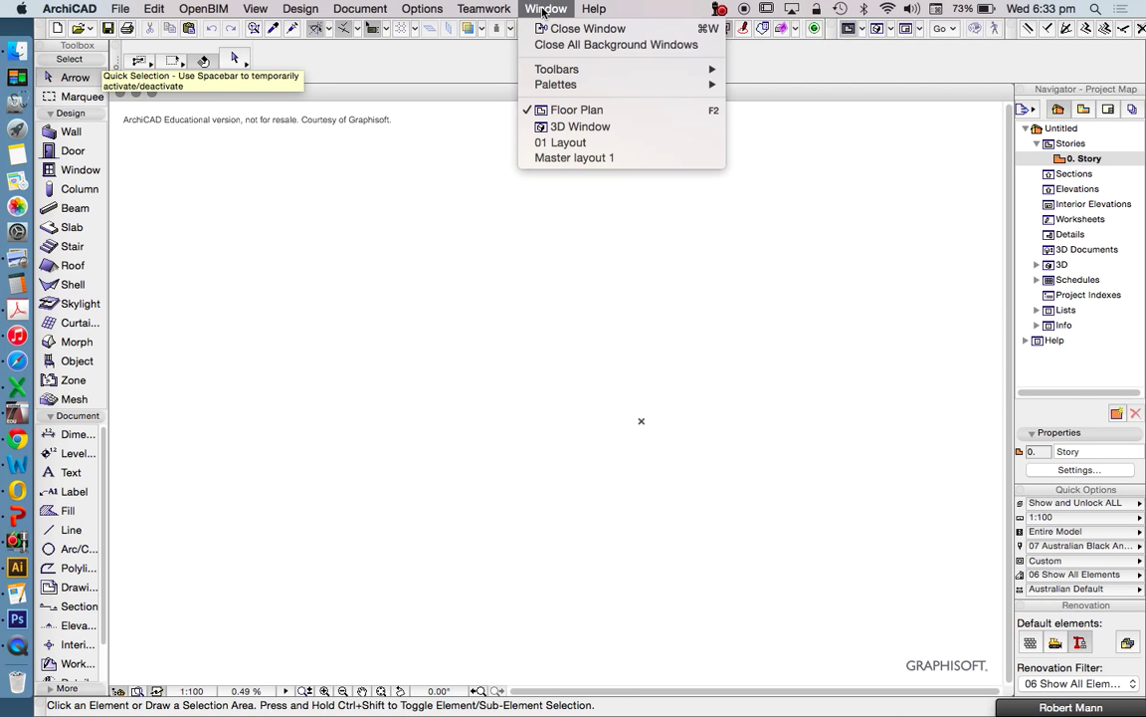
mouse_move(600, 69)
mouse_move(659, 86)
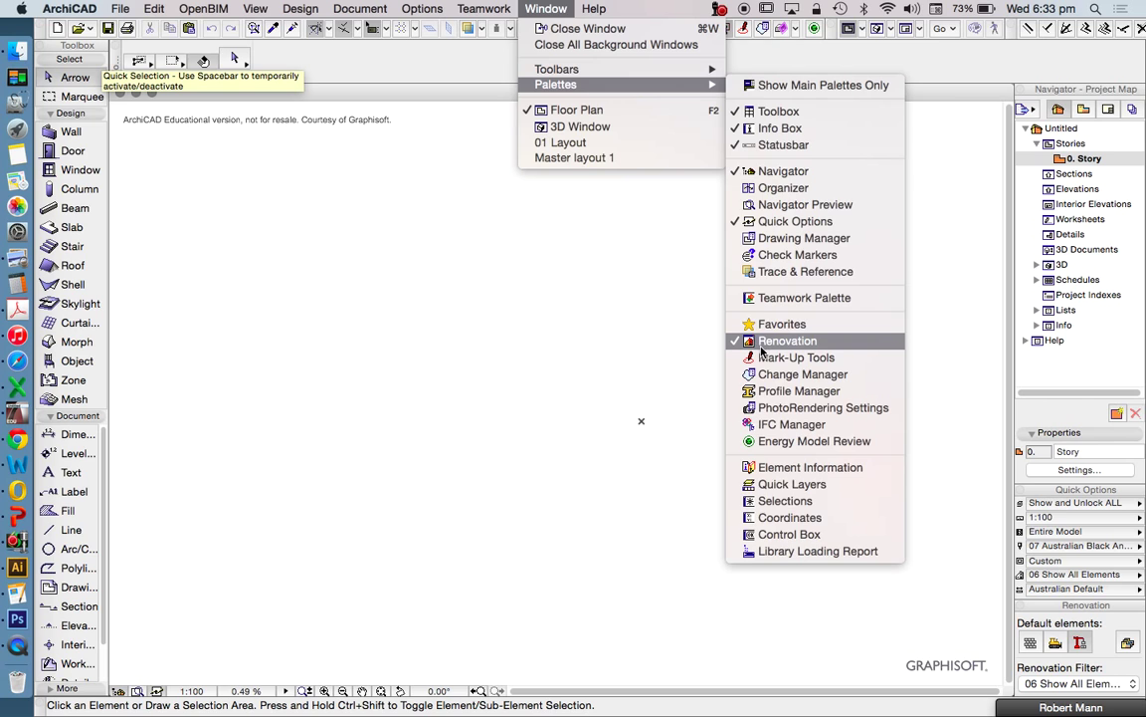
mouse_move(707, 72)
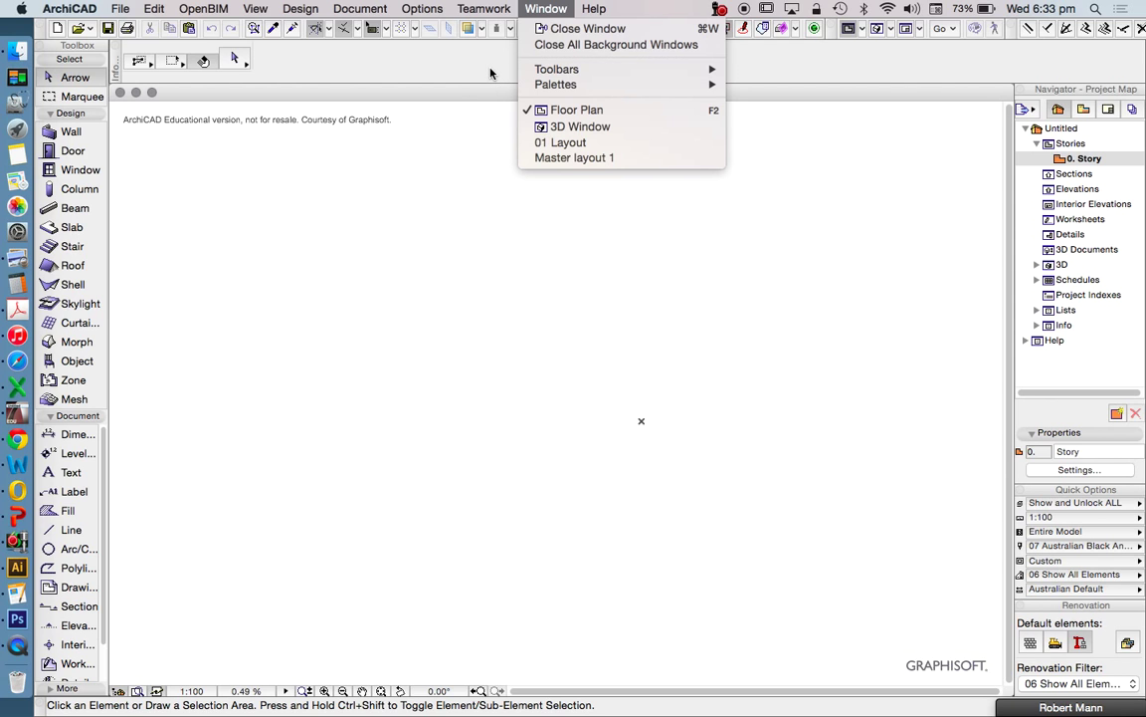
click(490, 72)
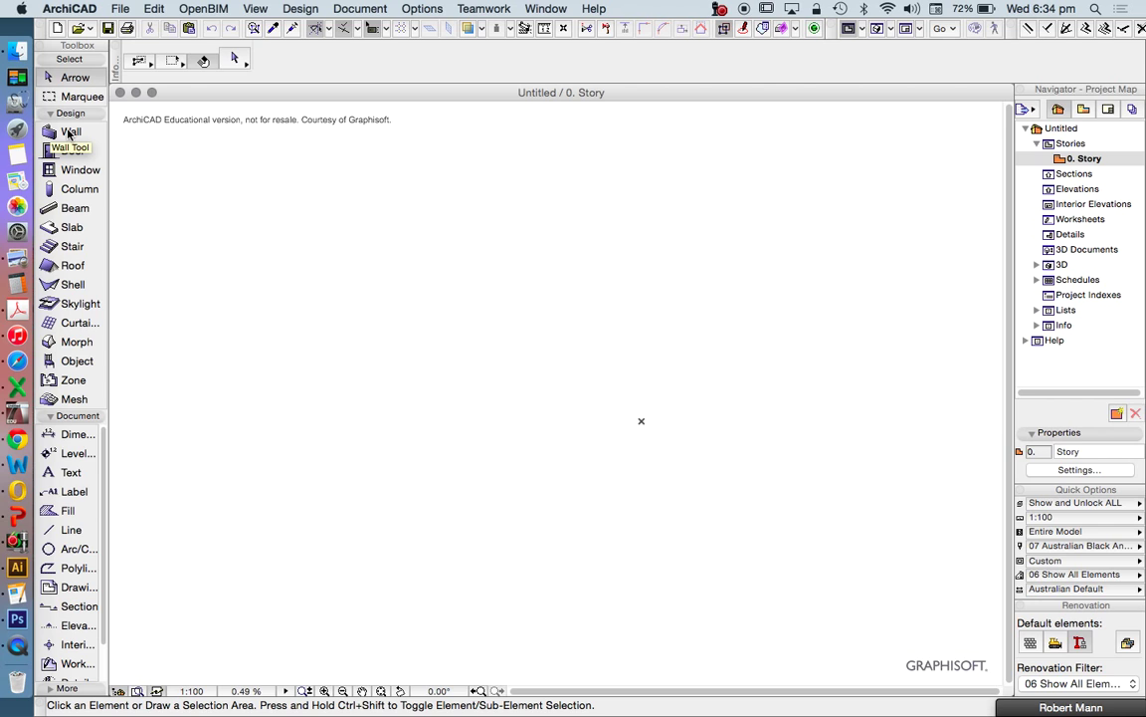
Step: Activate the Wall tool, review its WallExtBrick defaults and Info Box fields, and reopen Wall Default Settings
click(69, 132)
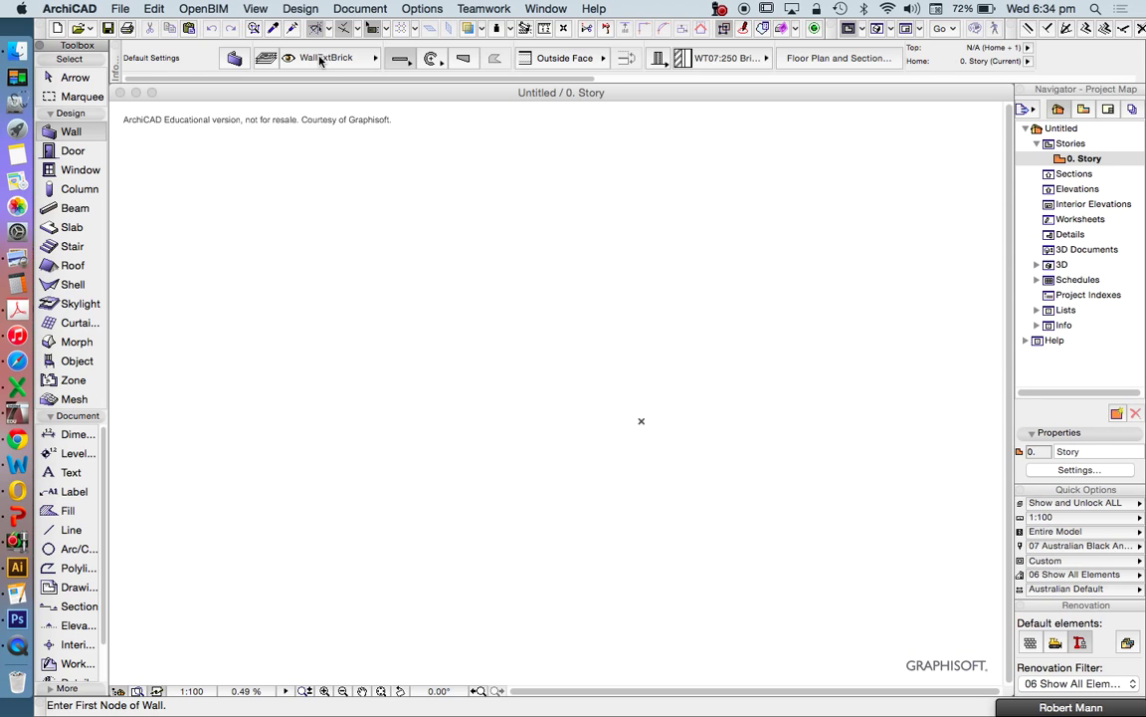
click(235, 60)
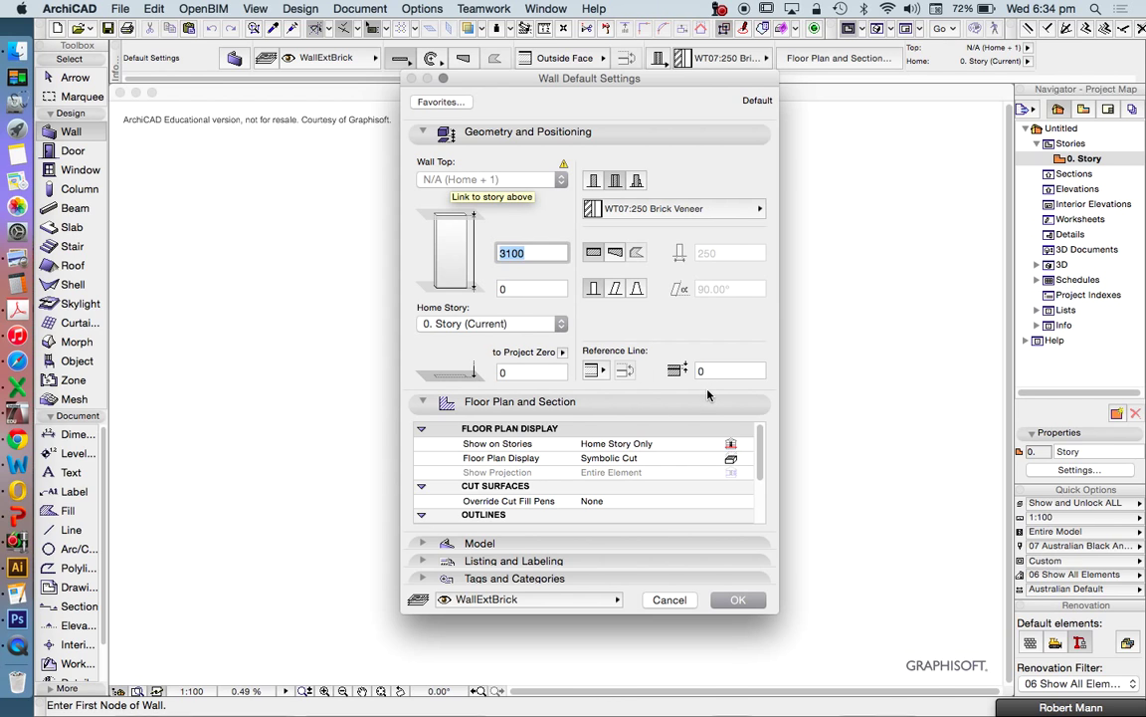
click(670, 599)
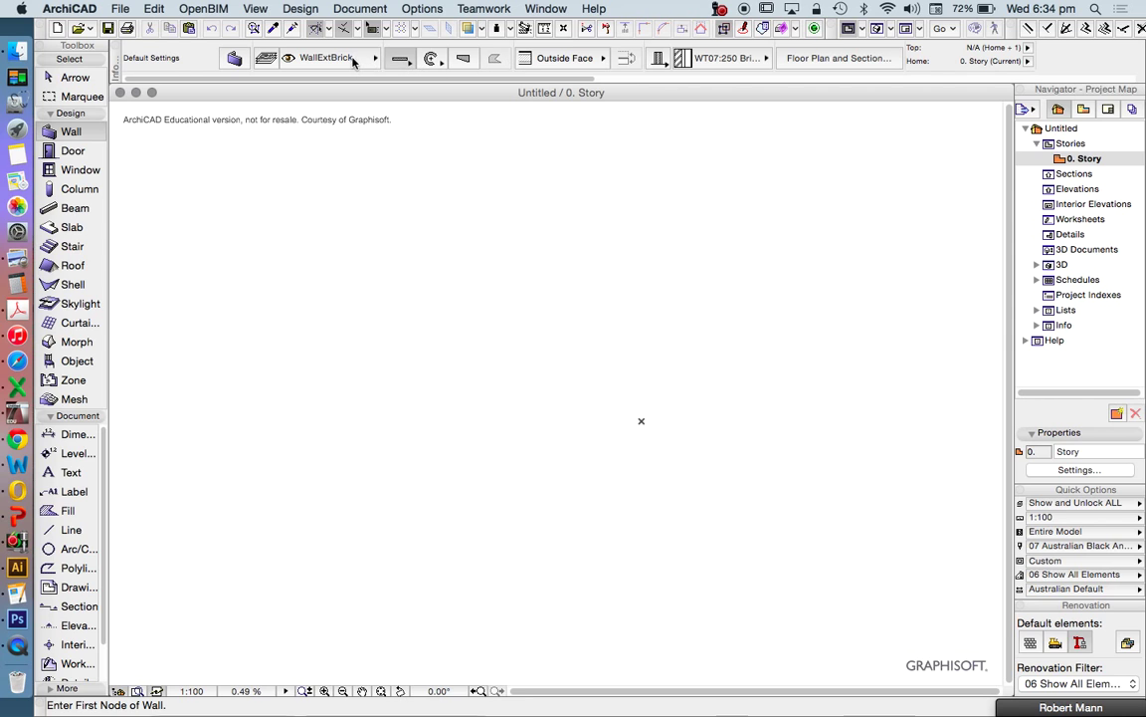
scroll(348, 61, right, 4)
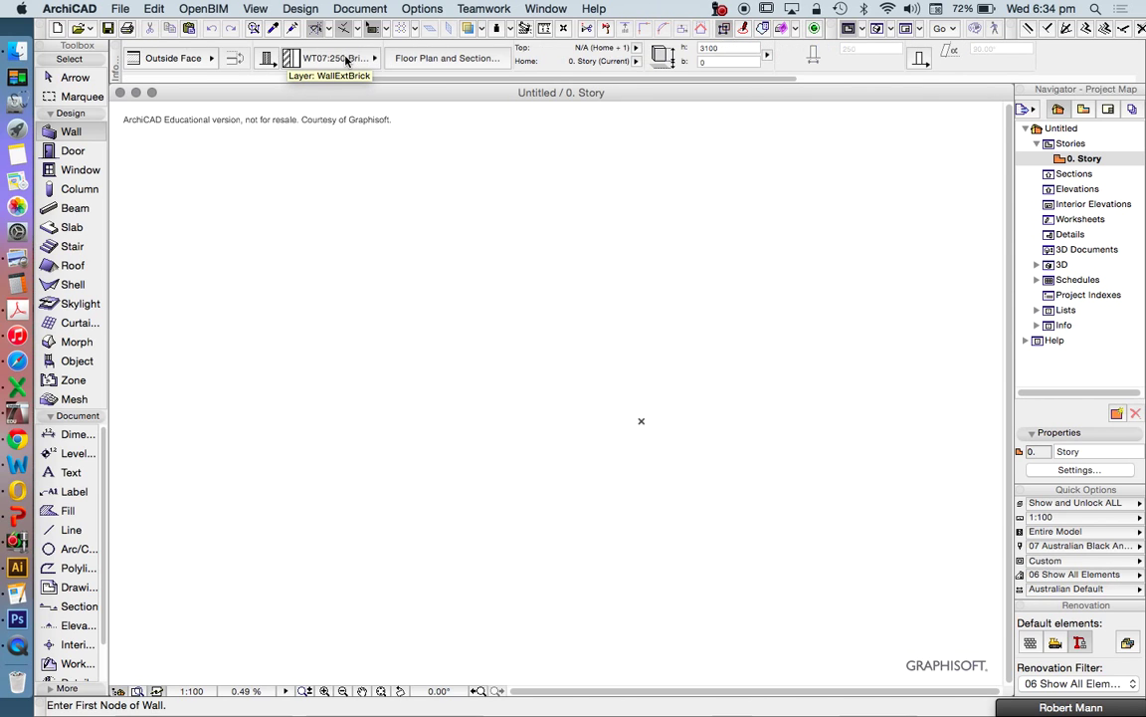
scroll(346, 61, right, 5)
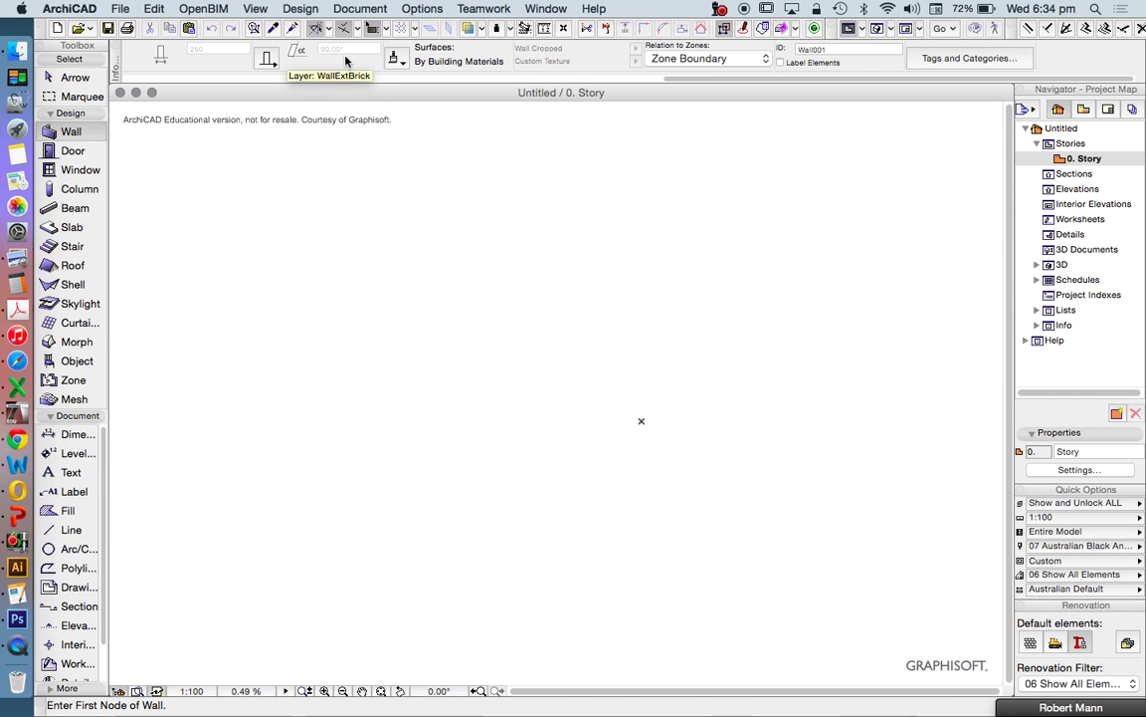
scroll(346, 61, left, 1)
scroll(347, 60, left, 8)
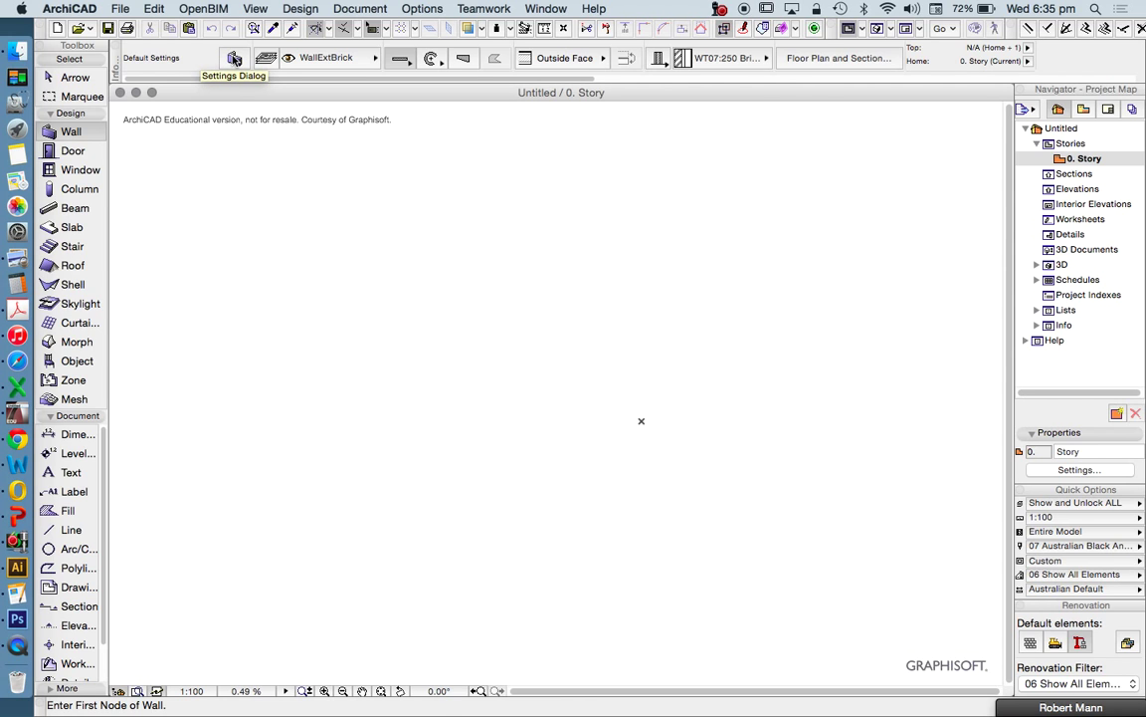
click(234, 59)
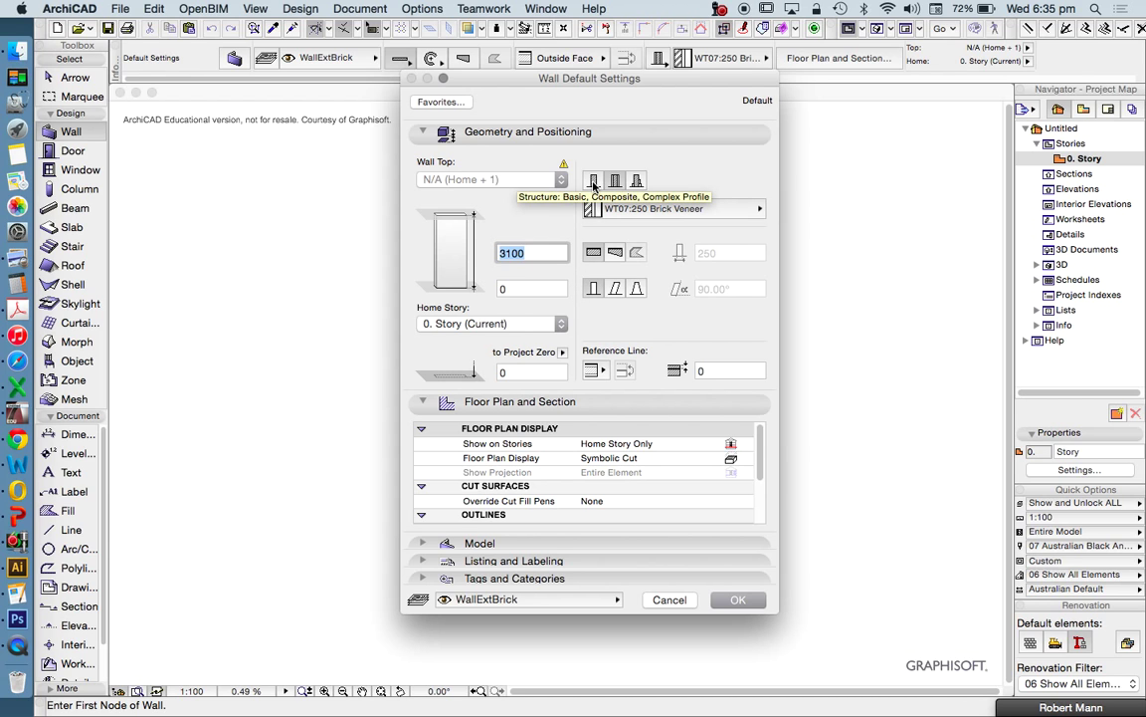
Step: Switch the default wall structure to Basic, using TC:Terracotta at 250 thickness
click(594, 182)
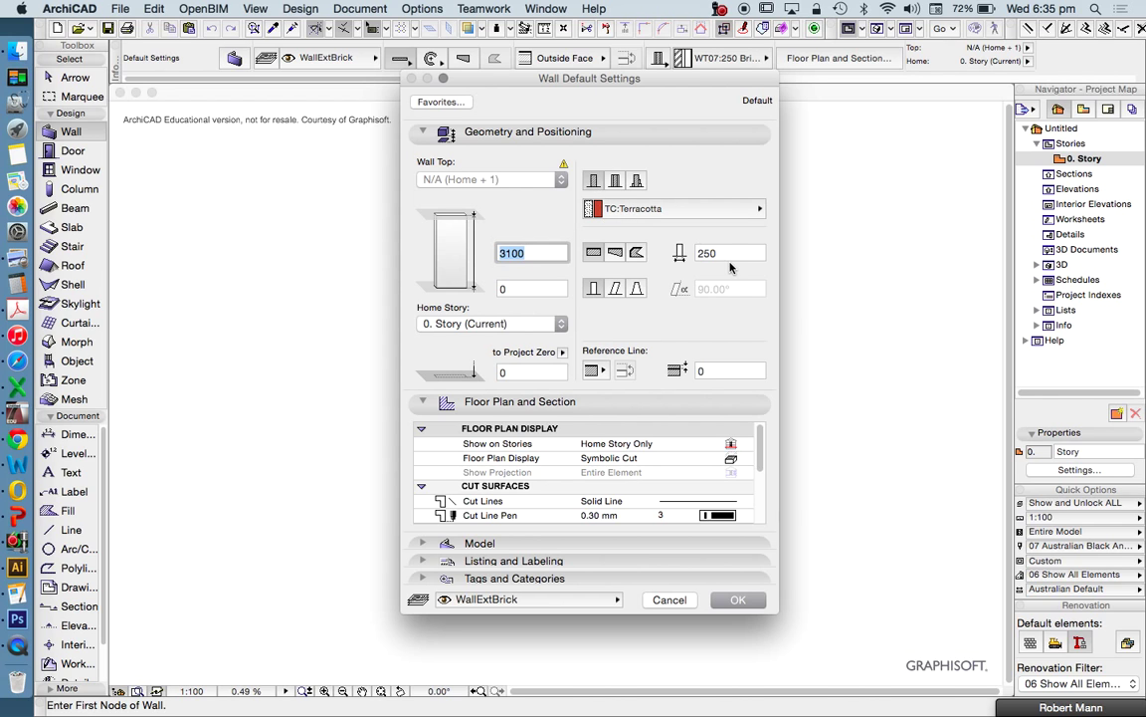
Step: Confirm the terracotta settings and draw a short horizontal wall on the plan
click(738, 600)
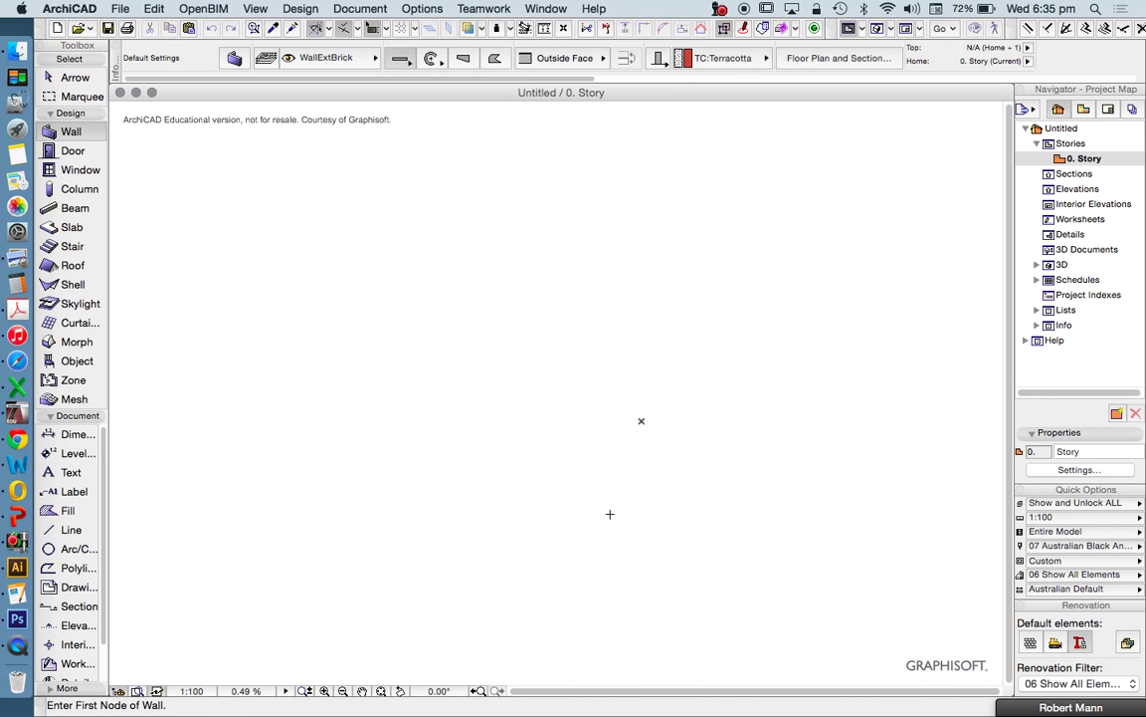
click(555, 381)
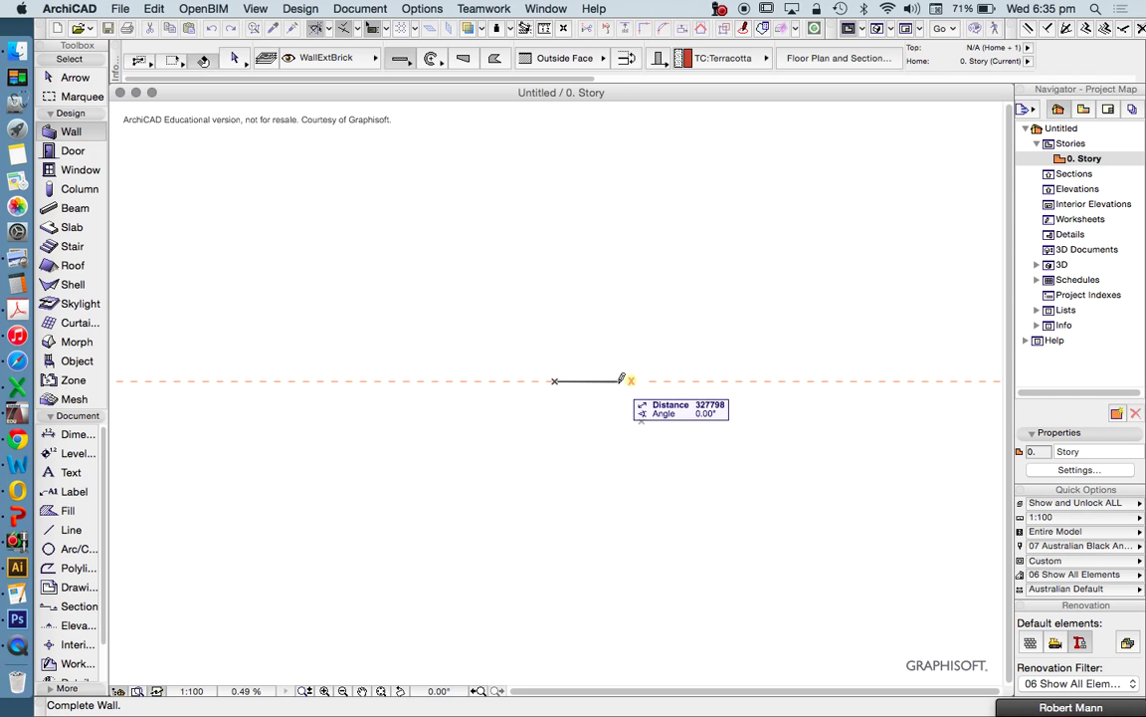
scroll(646, 413, up, 1)
key(Escape)
click(641, 422)
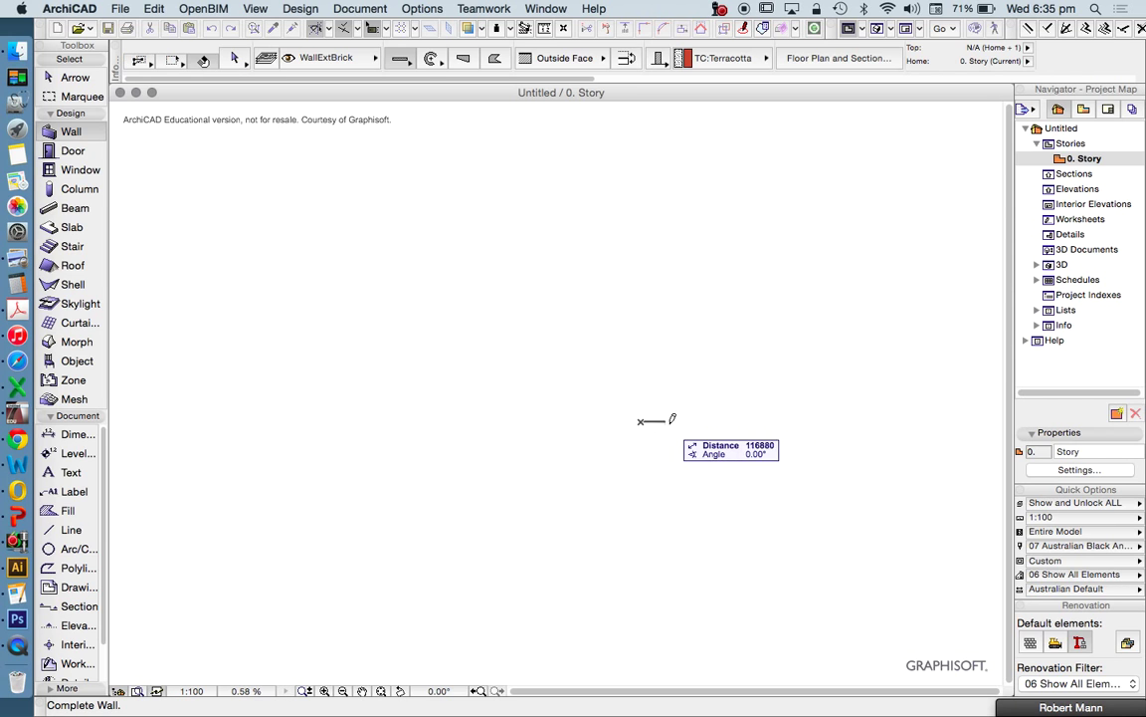
click(689, 424)
scroll(678, 427, up, 16)
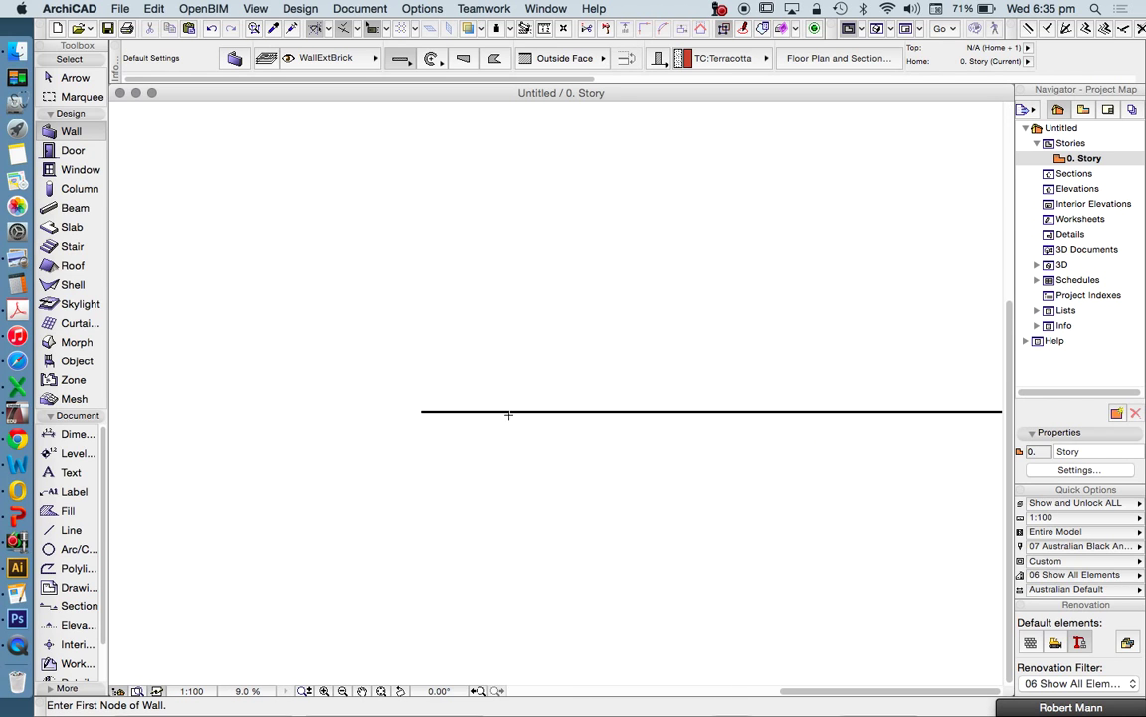
scroll(445, 424, down, 7)
Step: Shorten the wall by pulling its right end node back, then deselect it
key(shift+F1)
click(634, 410)
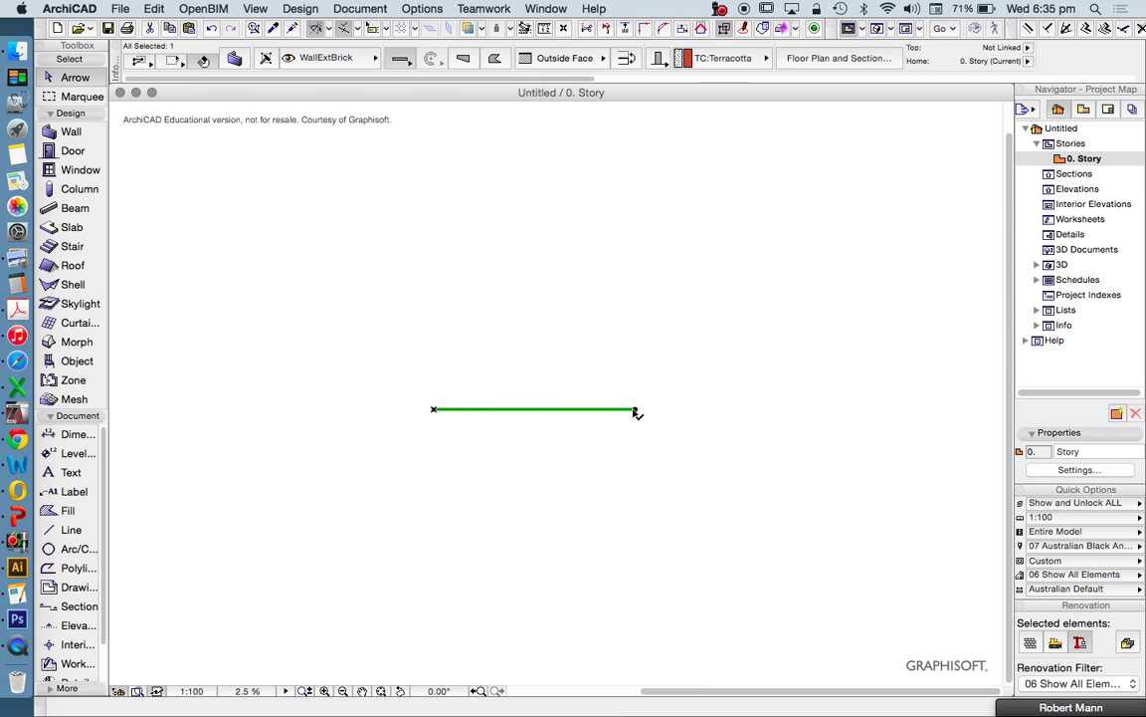
click(635, 410)
click(459, 409)
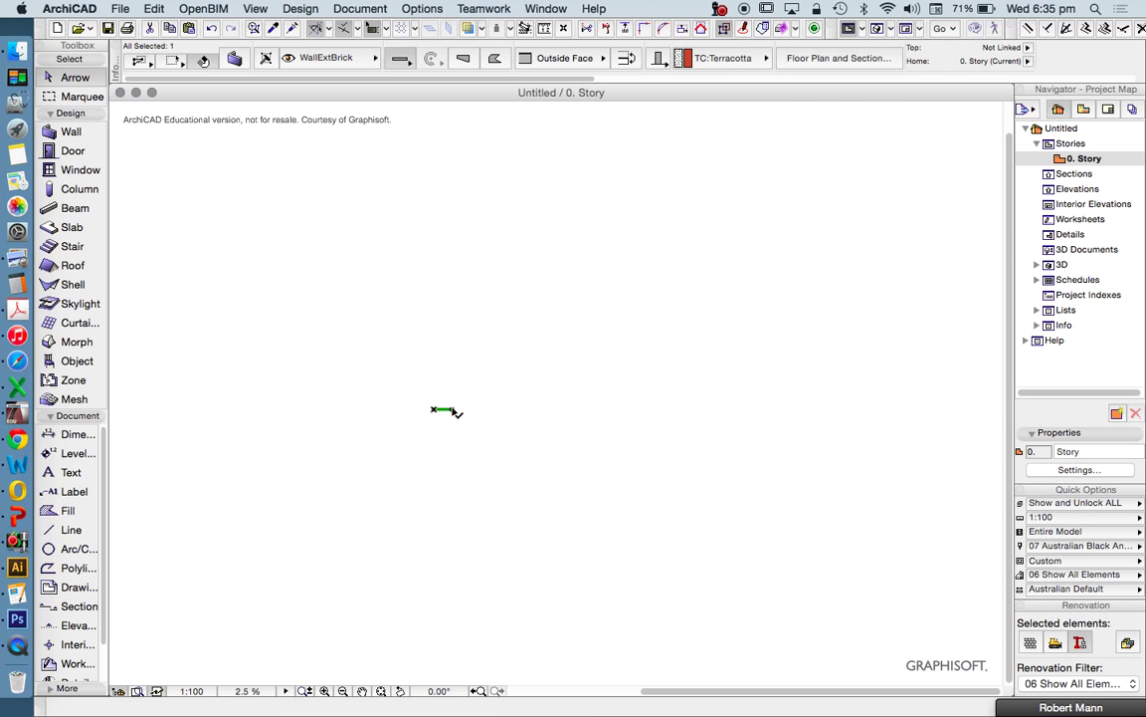
scroll(435, 412, up, 9)
scroll(430, 412, up, 12)
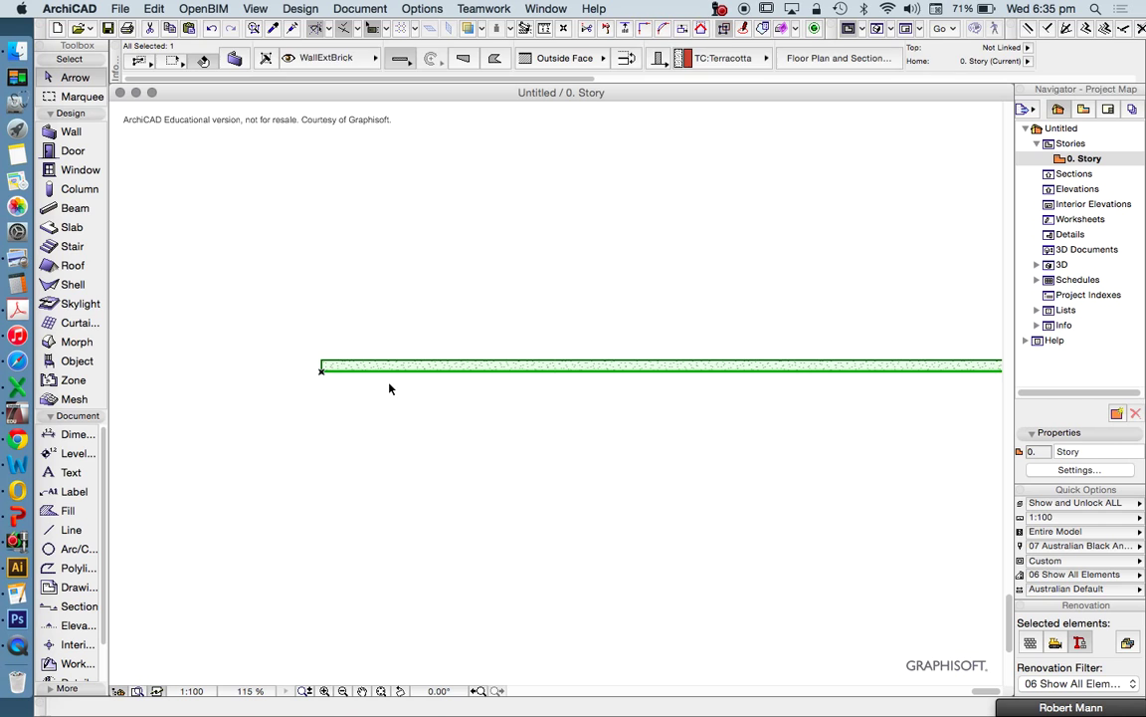
click(333, 376)
scroll(335, 373, up, 8)
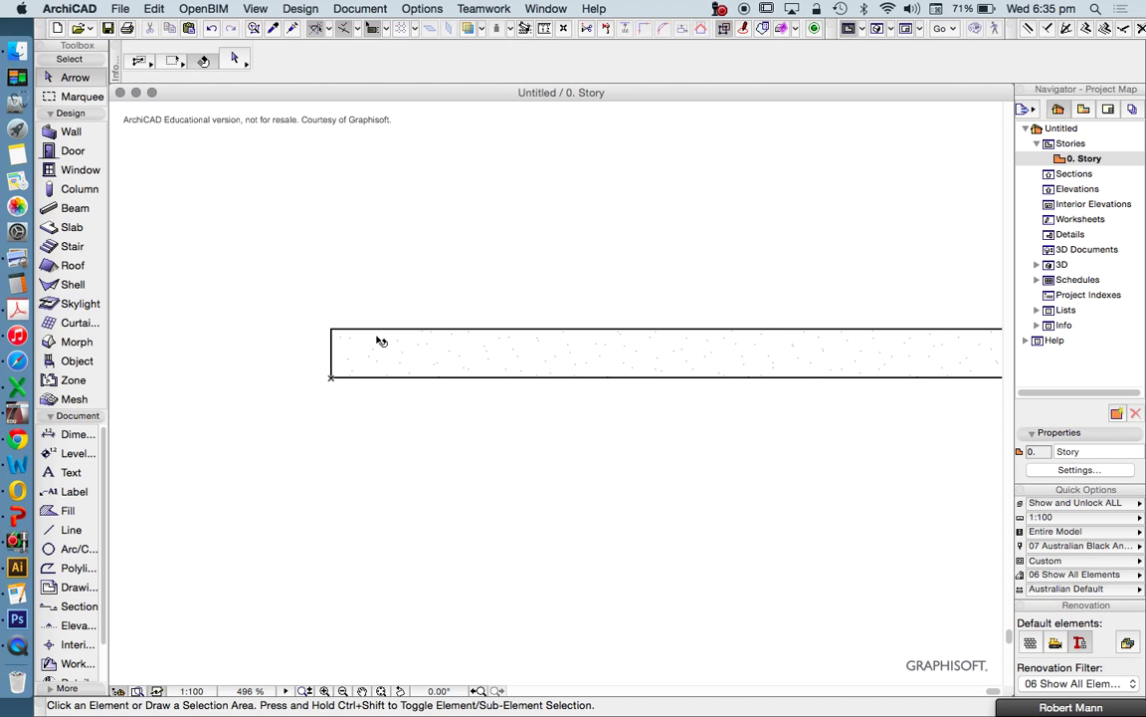
scroll(378, 341, down, 4)
click(435, 349)
click(461, 396)
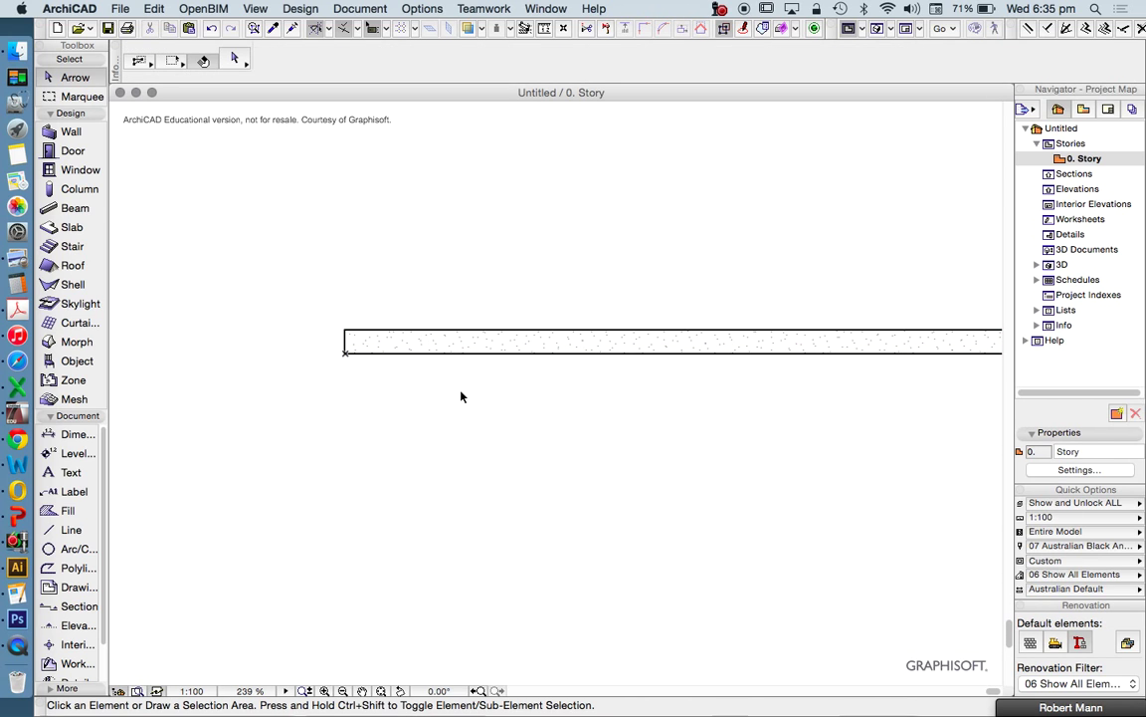
double_click(70, 131)
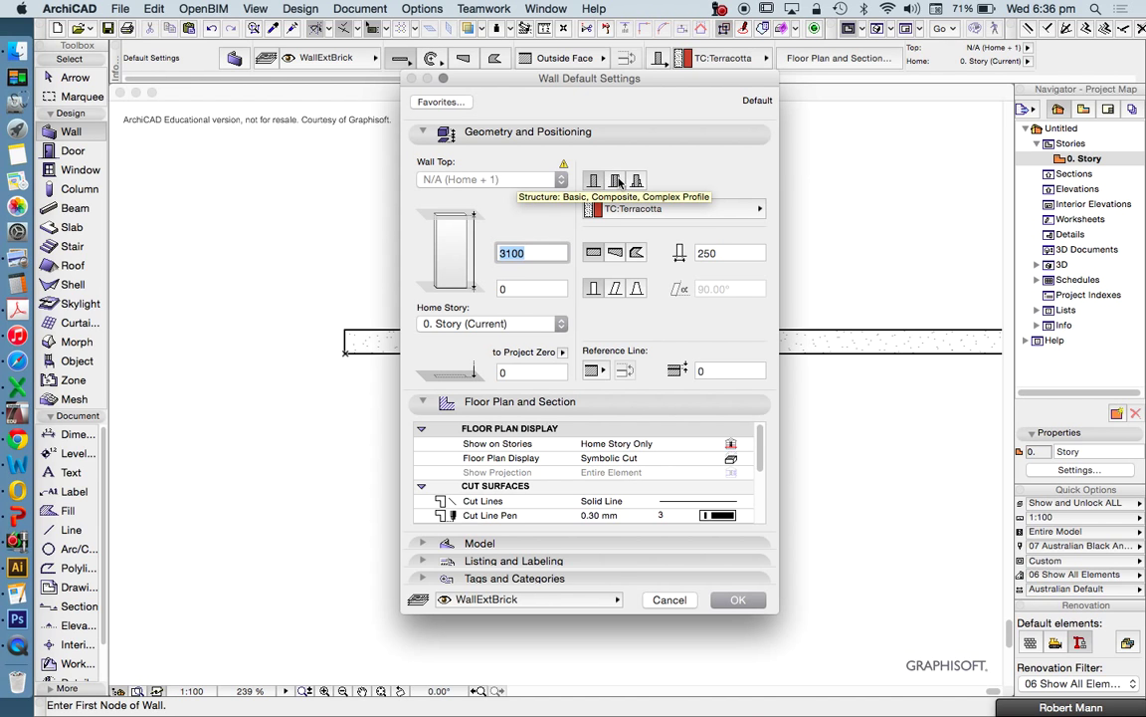
Step: Make WT09:Cavity Brick 270 the default composite wall and start a wall above the first
click(617, 180)
click(652, 209)
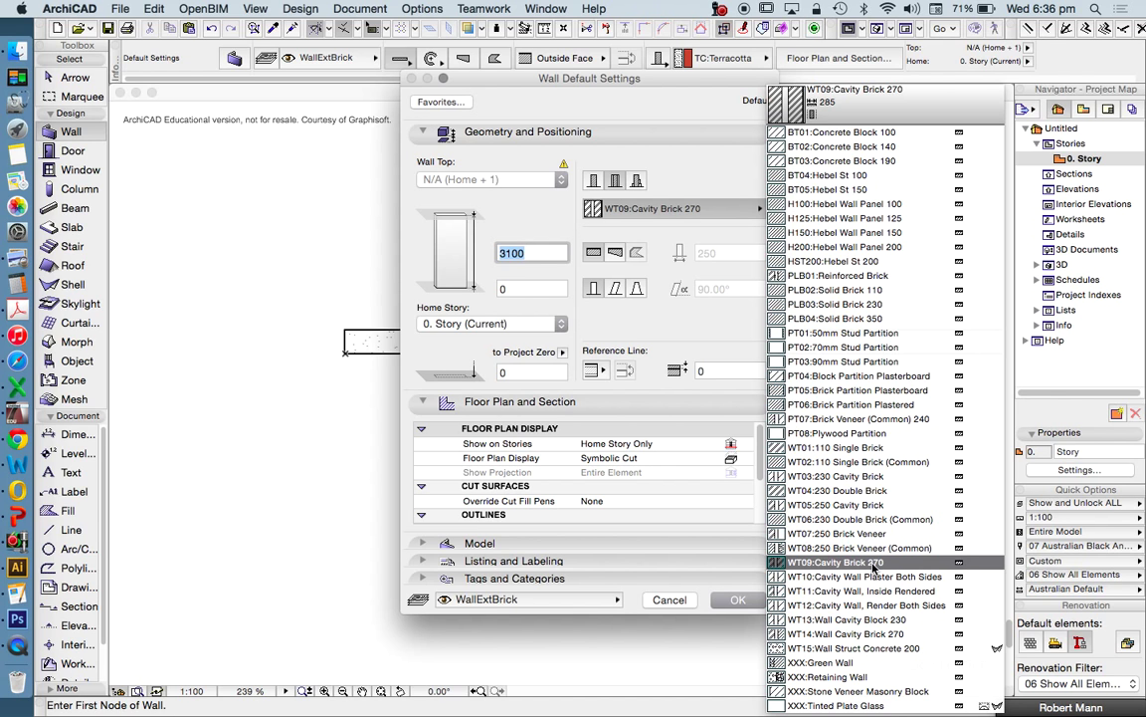
click(872, 564)
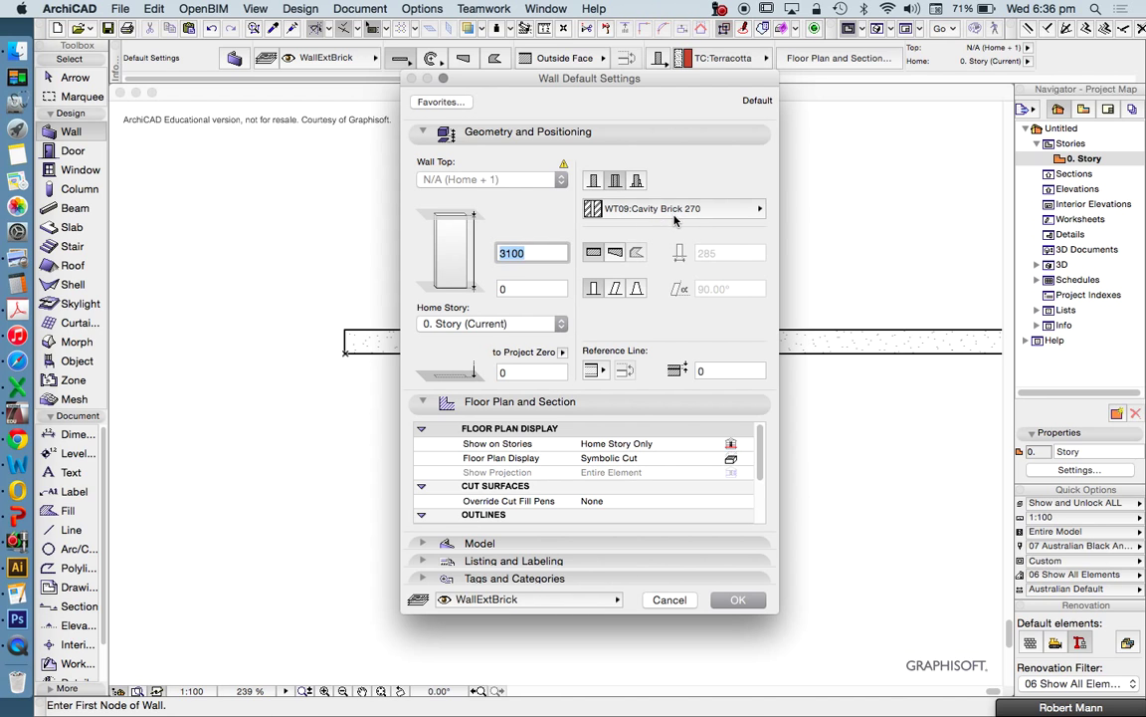
click(741, 600)
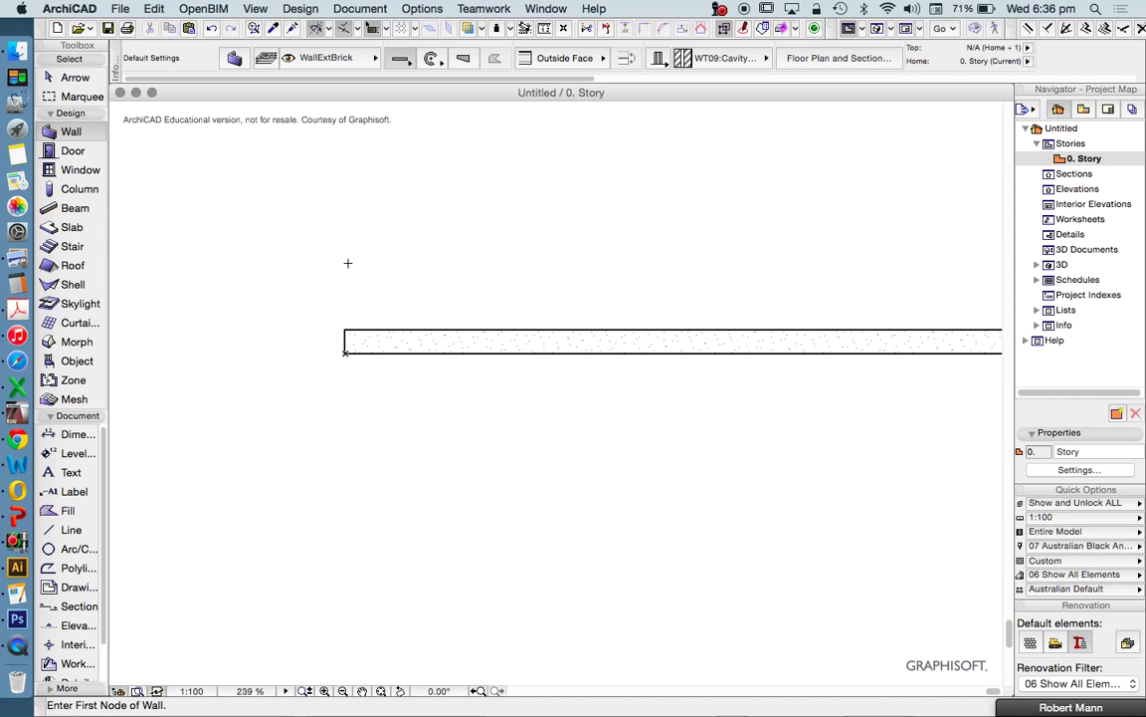
click(347, 260)
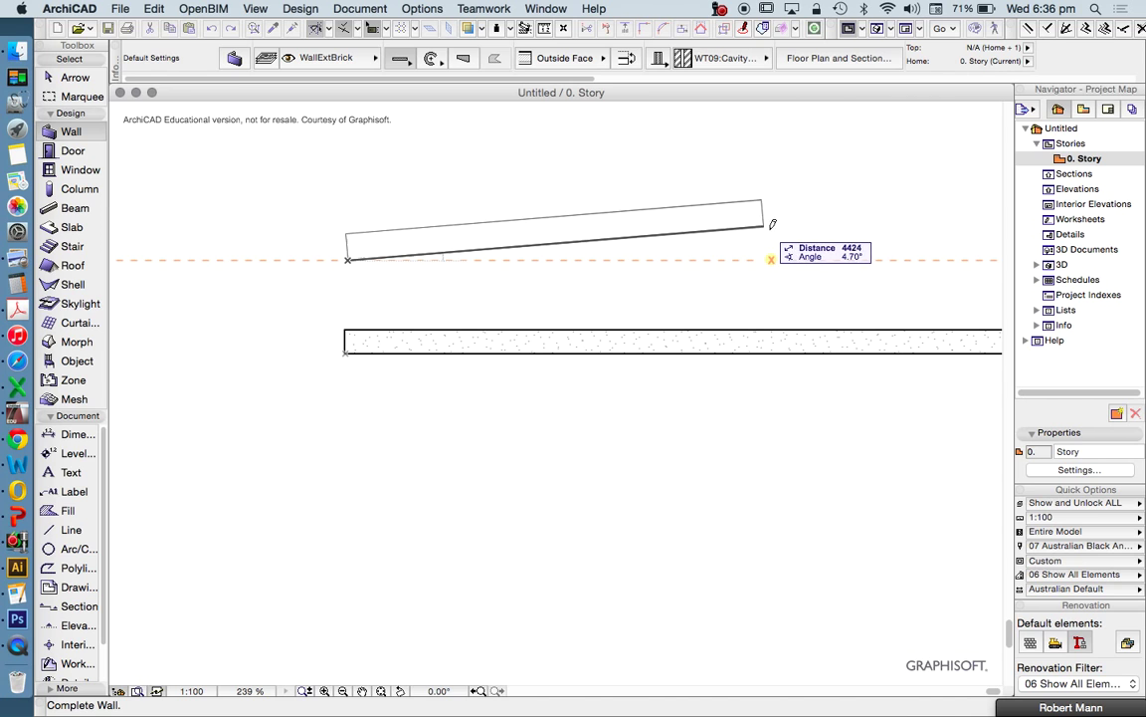
Step: Finish the cavity brick wall at its right end, then select both walls and clear the selection
scroll(438, 215, down, 3)
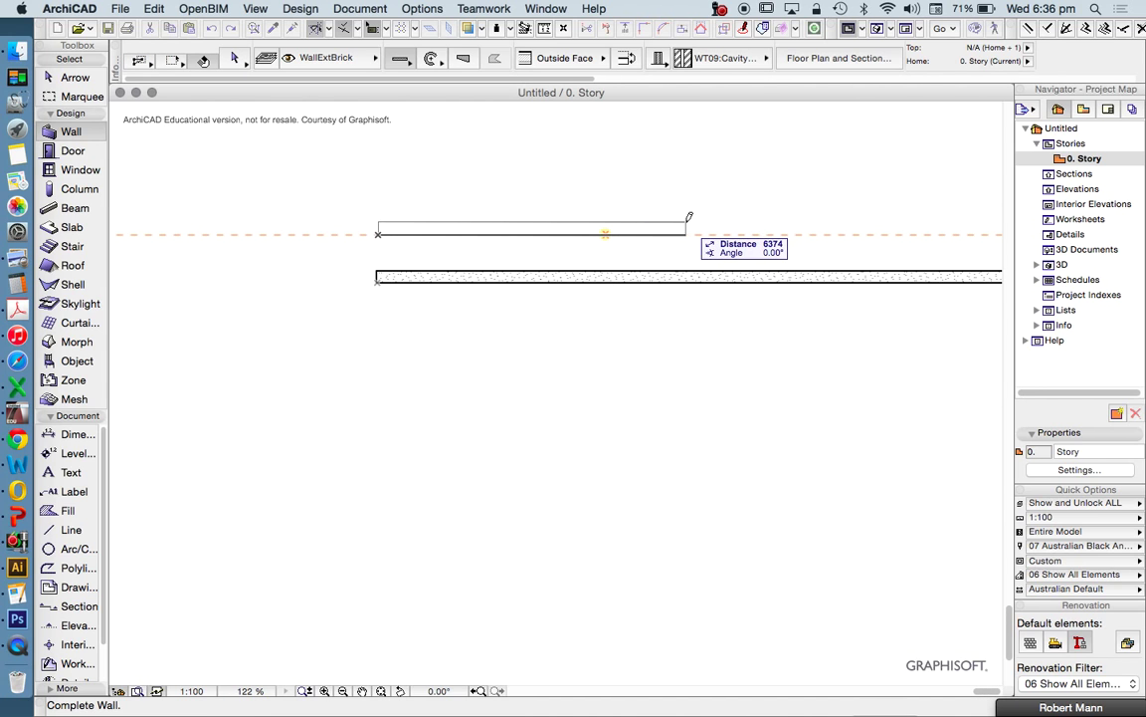
click(729, 224)
scroll(546, 229, up, 10)
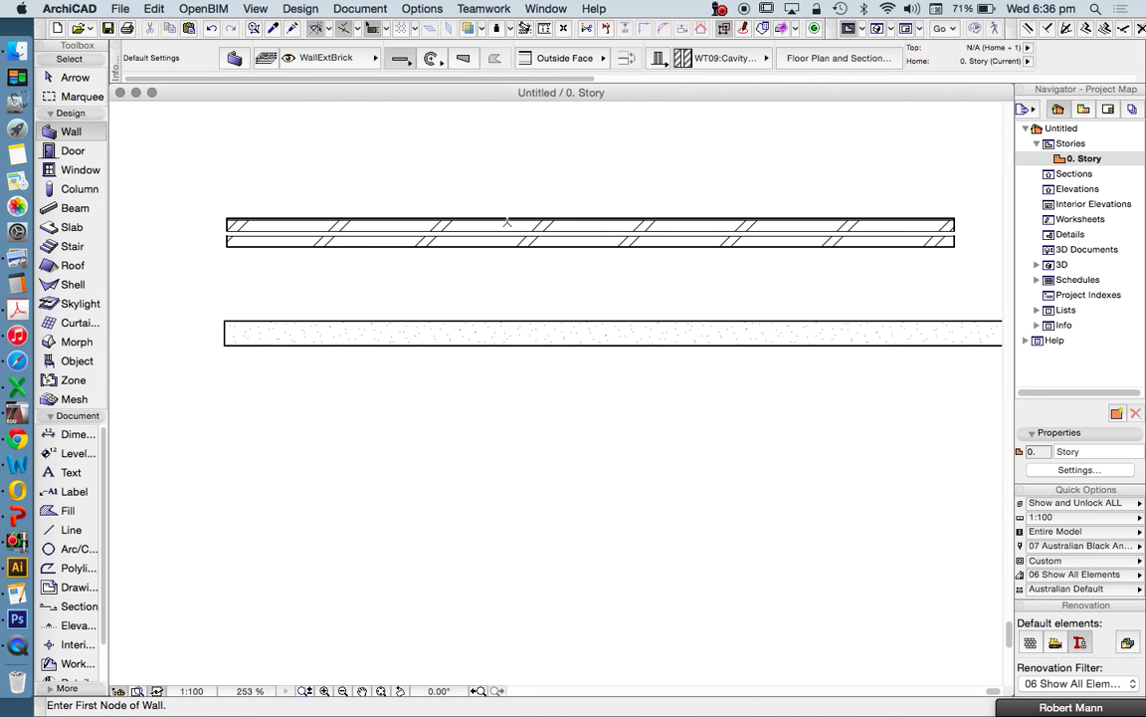
scroll(187, 224, up, 5)
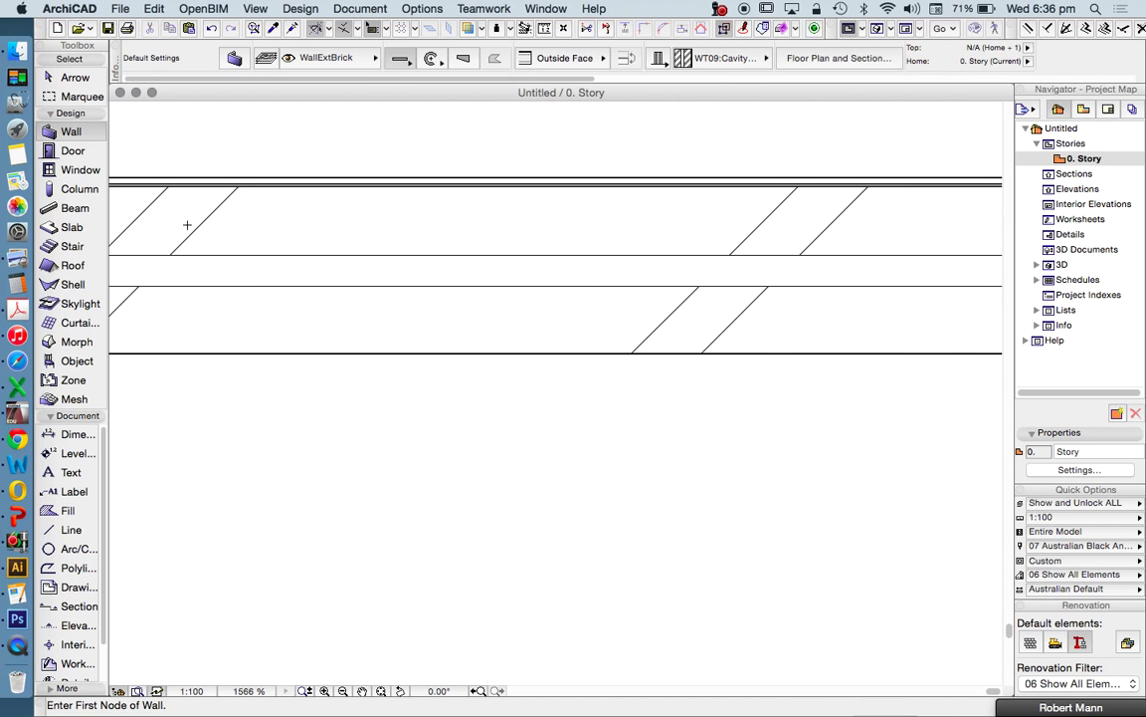
scroll(359, 241, down, 2)
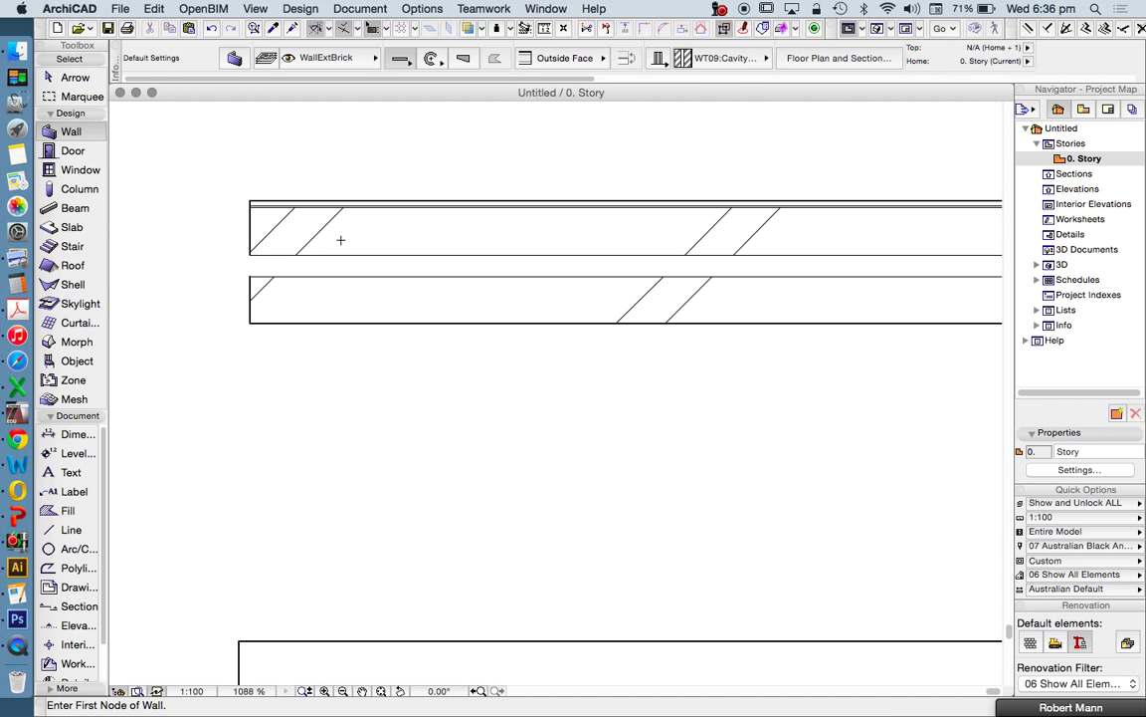
click(74, 78)
click(223, 199)
click(255, 225)
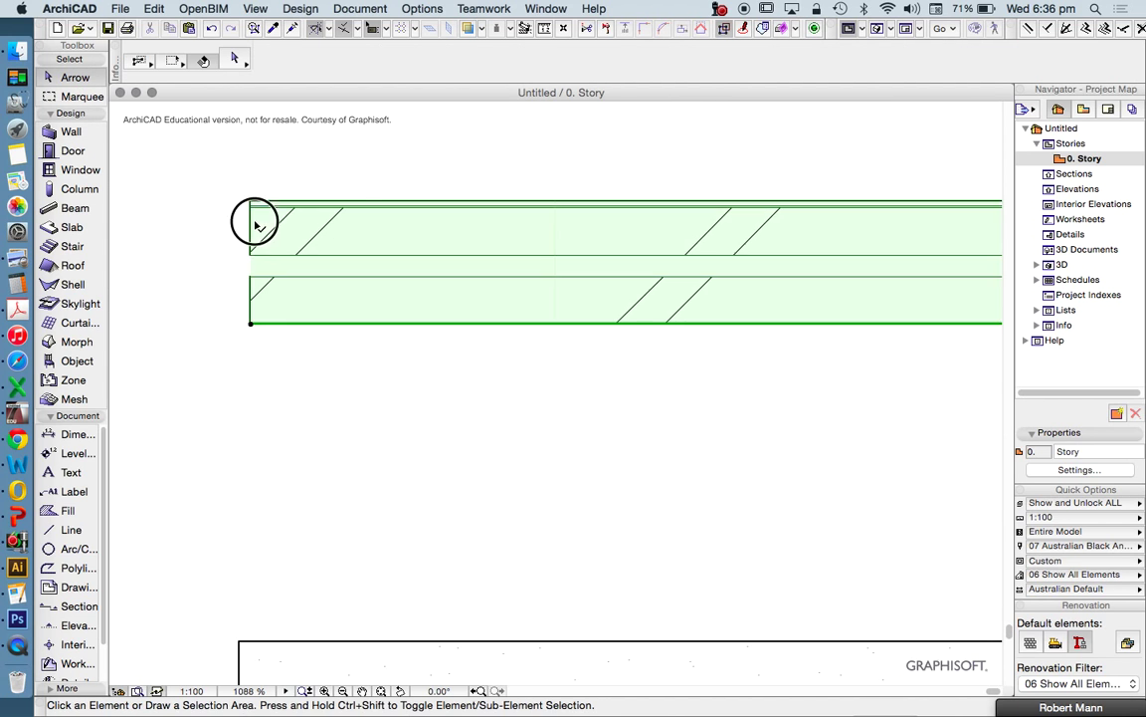
scroll(264, 204, up, 5)
key(Escape)
Step: Draw four vertical 2D lines up the wall's left end, across each brick skin and the cavity
click(65, 530)
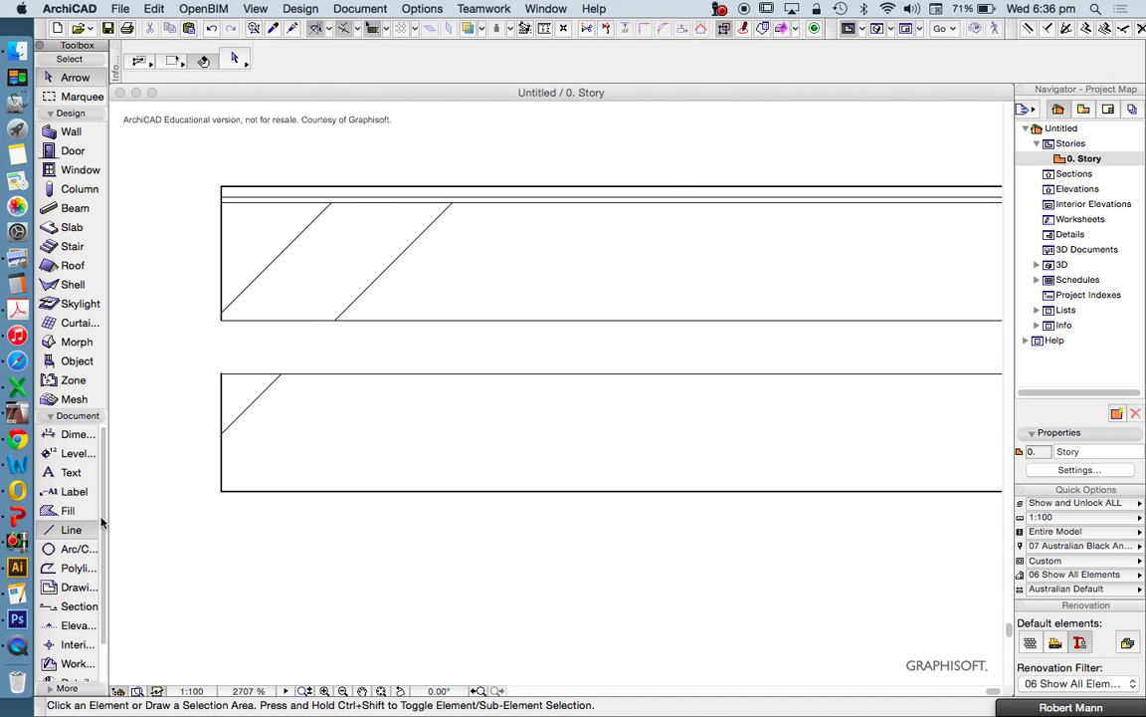
click(221, 489)
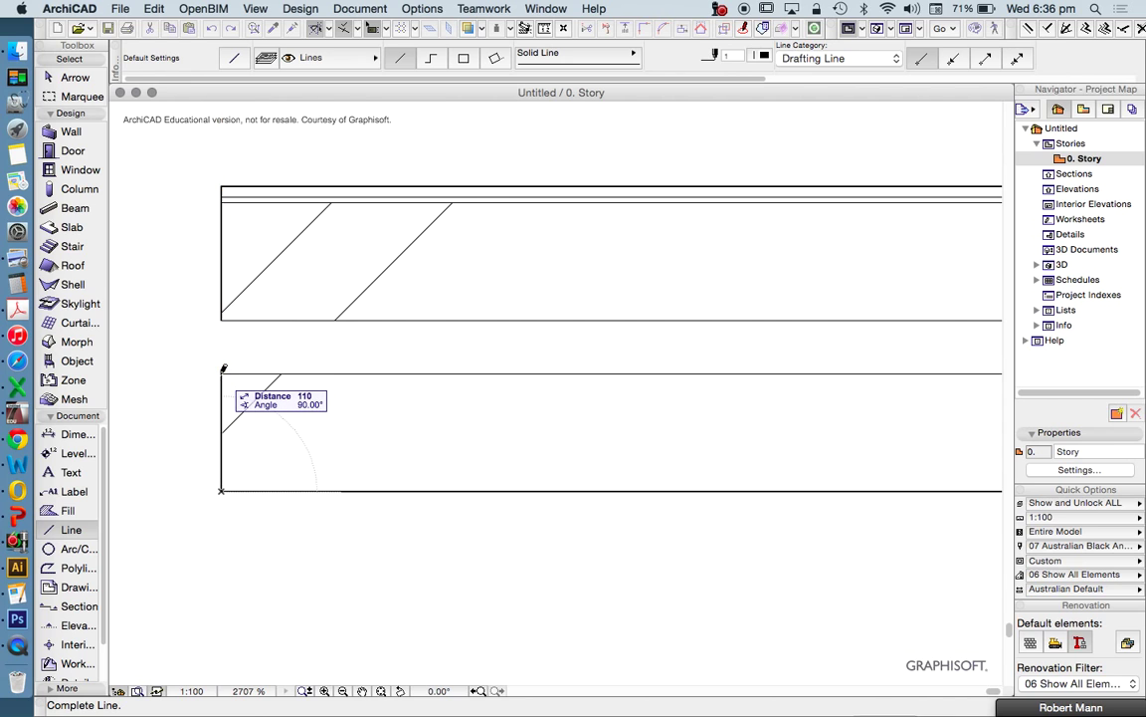
click(221, 373)
click(221, 374)
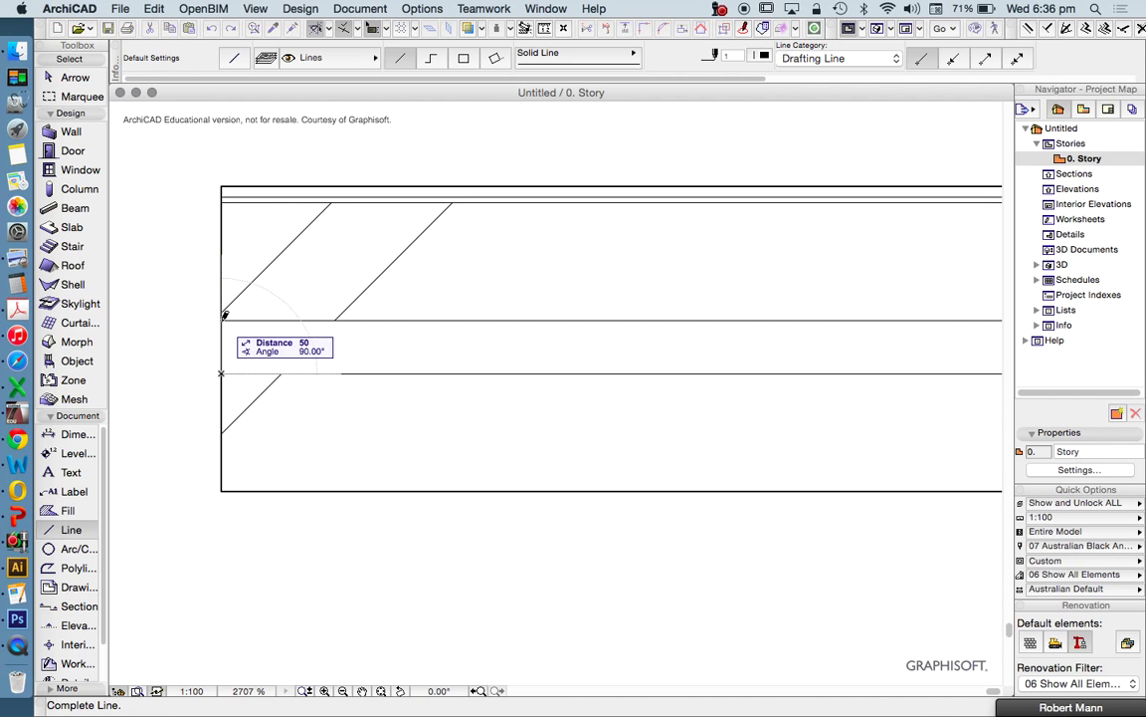
click(221, 321)
click(220, 320)
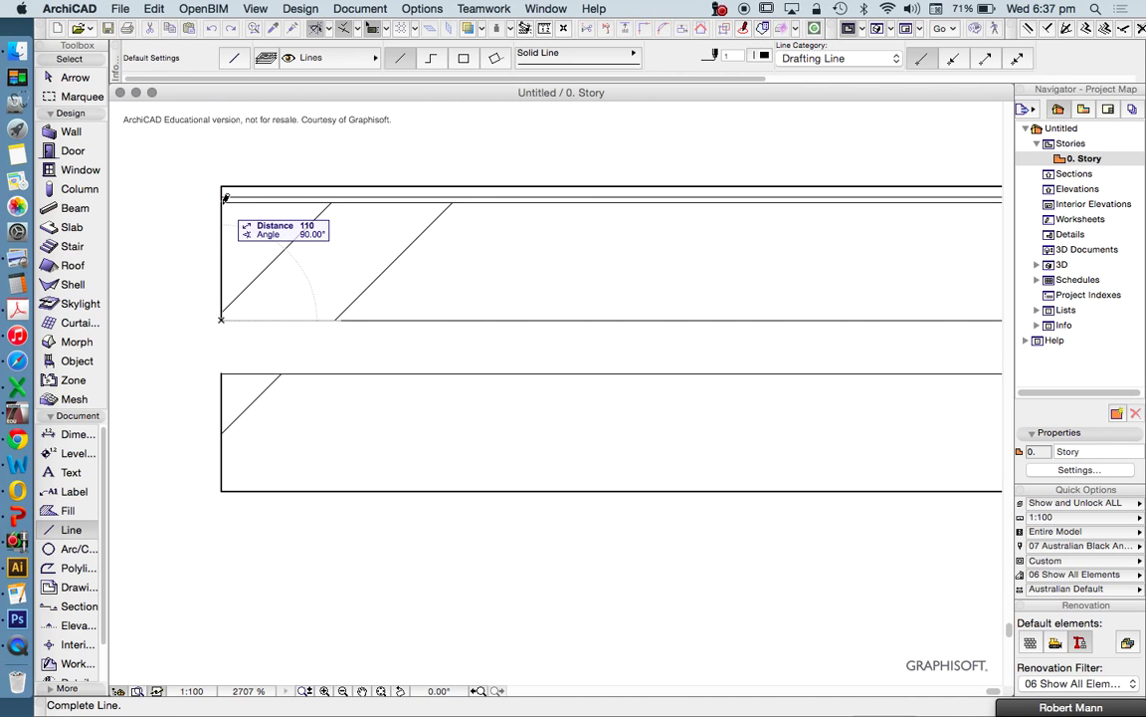
click(222, 198)
scroll(222, 195, up, 3)
click(221, 201)
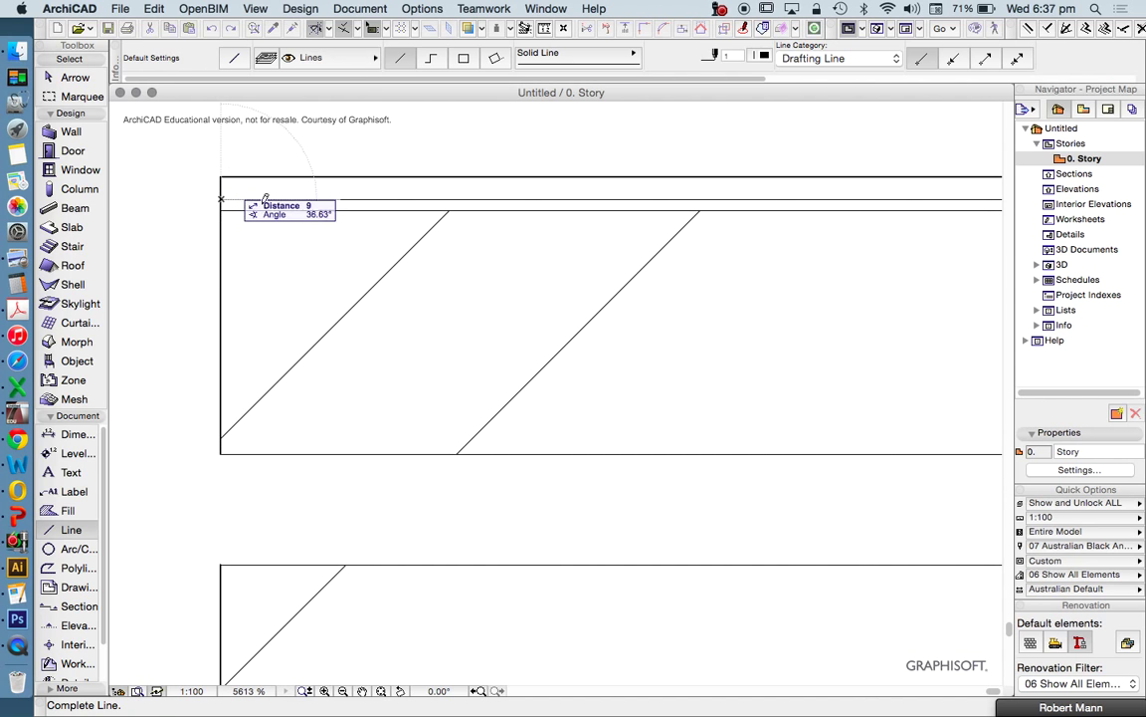
click(221, 177)
scroll(285, 239, down, 3)
scroll(282, 242, down, 5)
scroll(298, 219, up, 4)
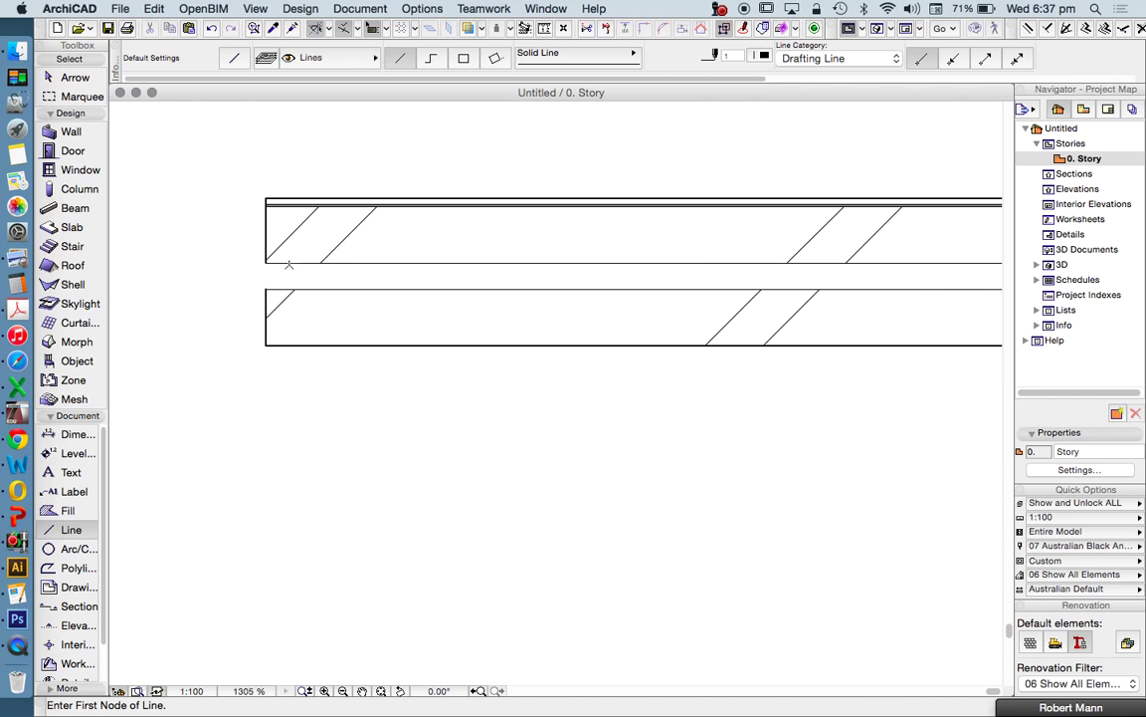
Step: Return to selection, inspect the cavity wall, then clear the selection
key(Escape)
scroll(327, 256, down, 3)
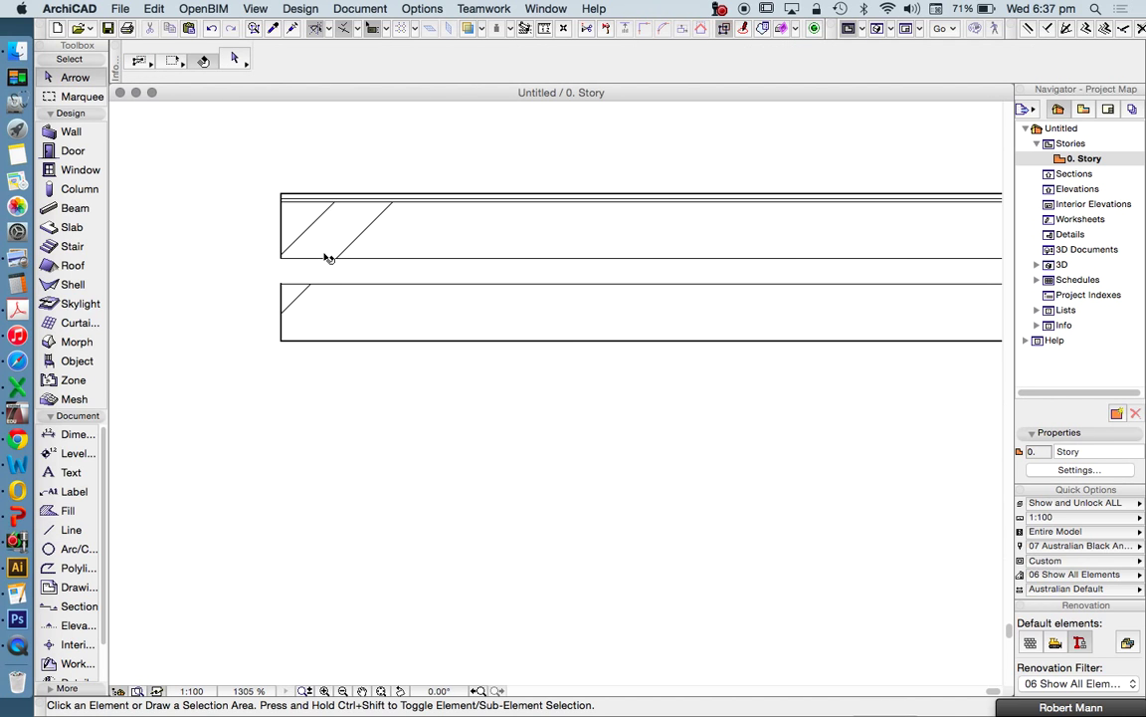
scroll(274, 274, down, 2)
scroll(304, 284, down, 3)
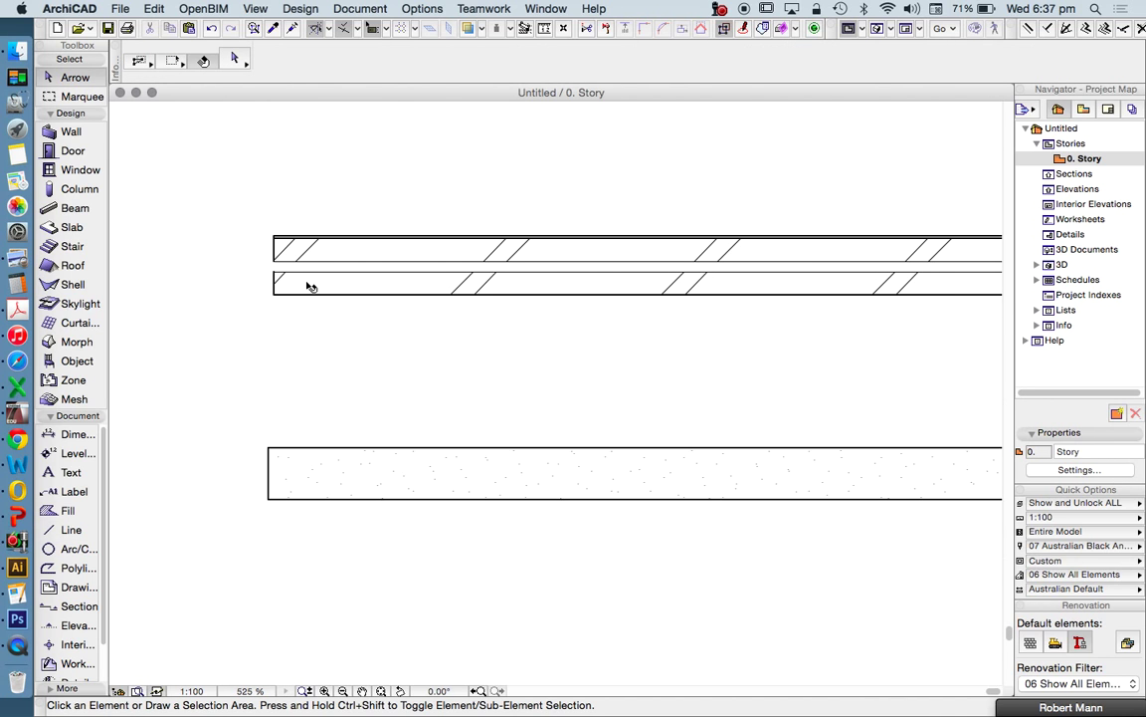
scroll(249, 256, up, 4)
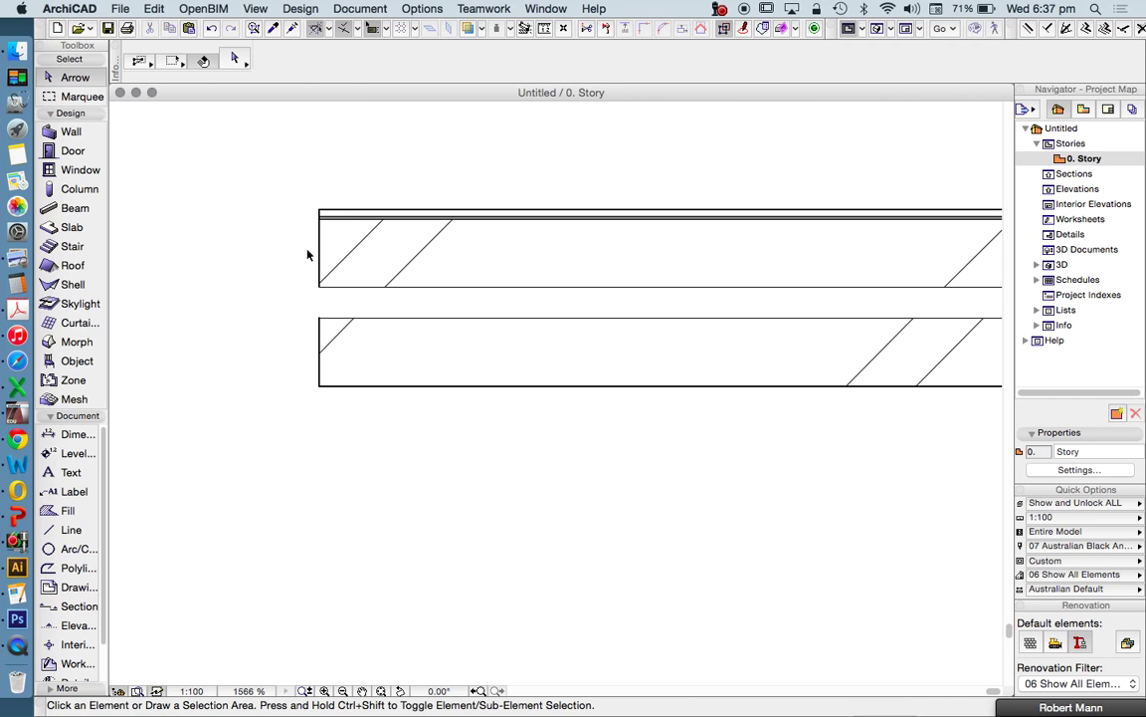
click(351, 335)
scroll(350, 368, down, 8)
key(Escape)
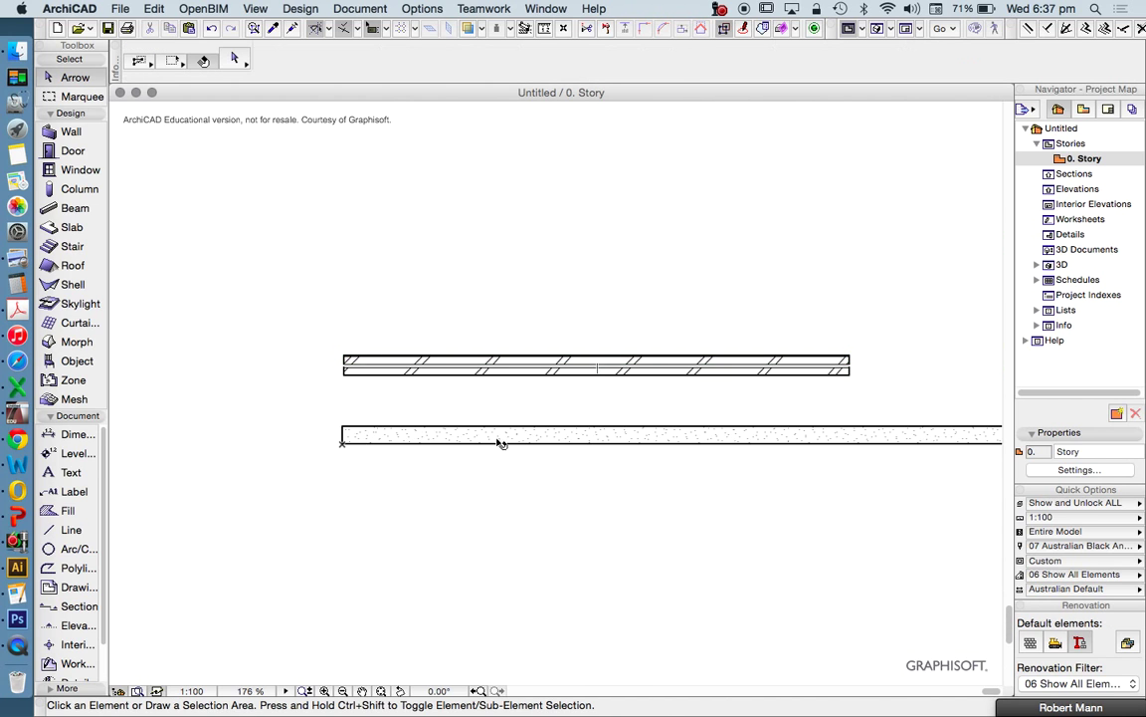
scroll(453, 395, up, 2)
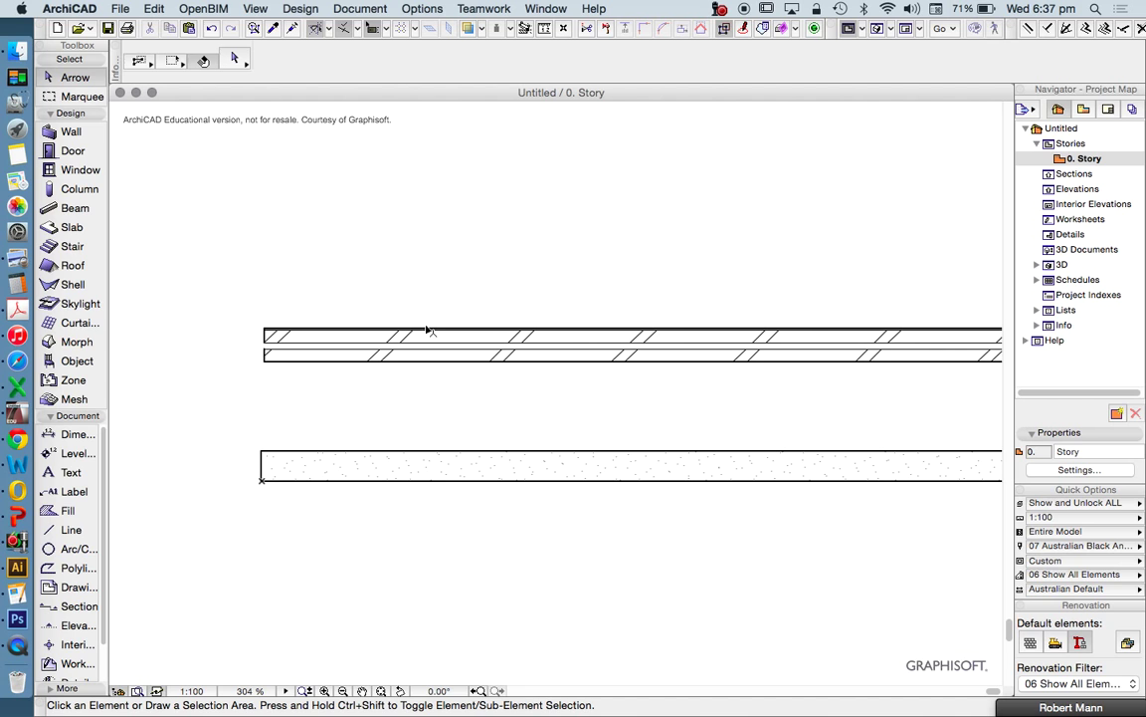
alt+click(425, 352)
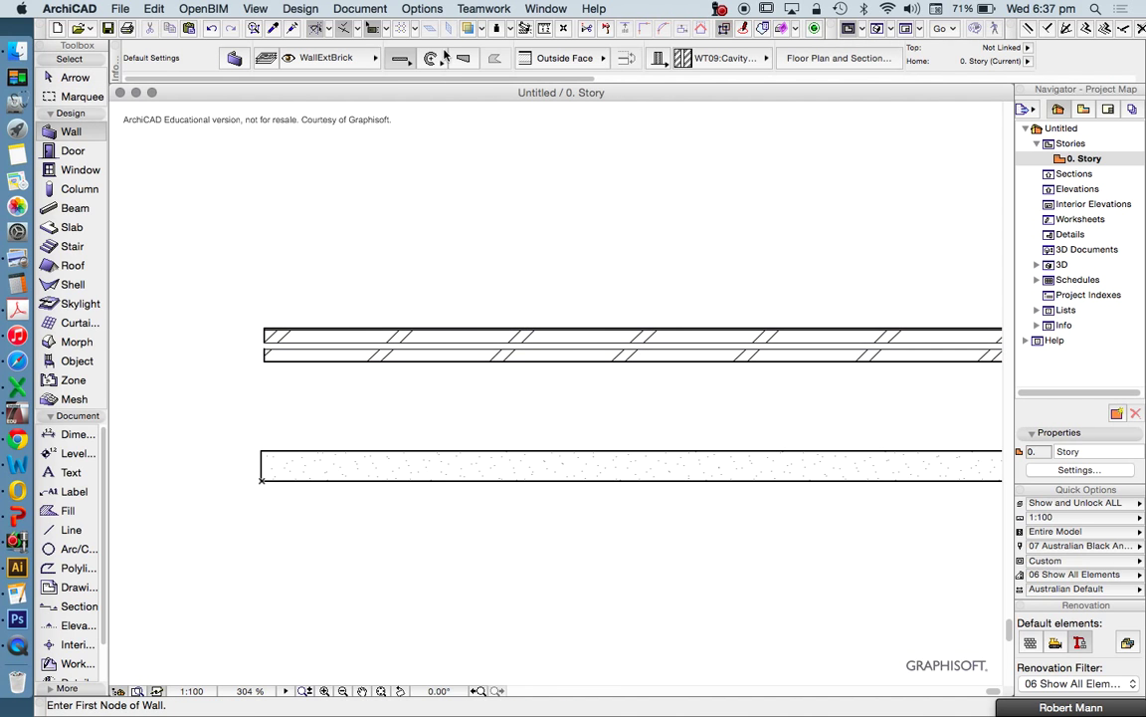
click(422, 9)
mouse_move(457, 28)
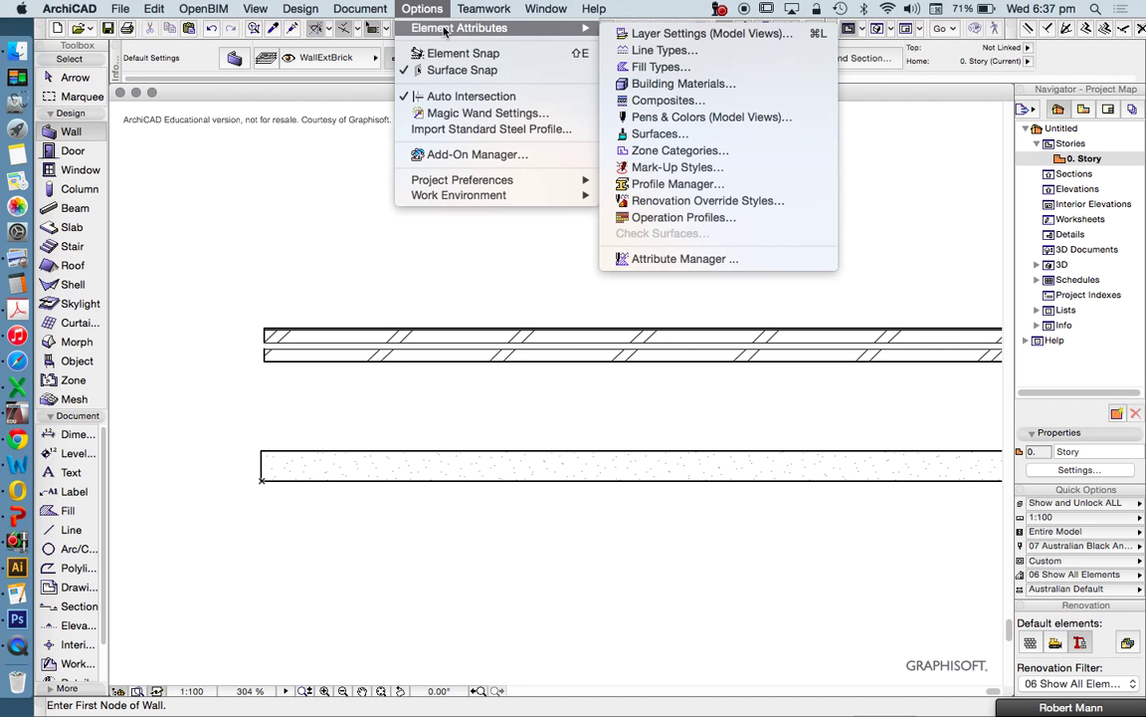
click(656, 101)
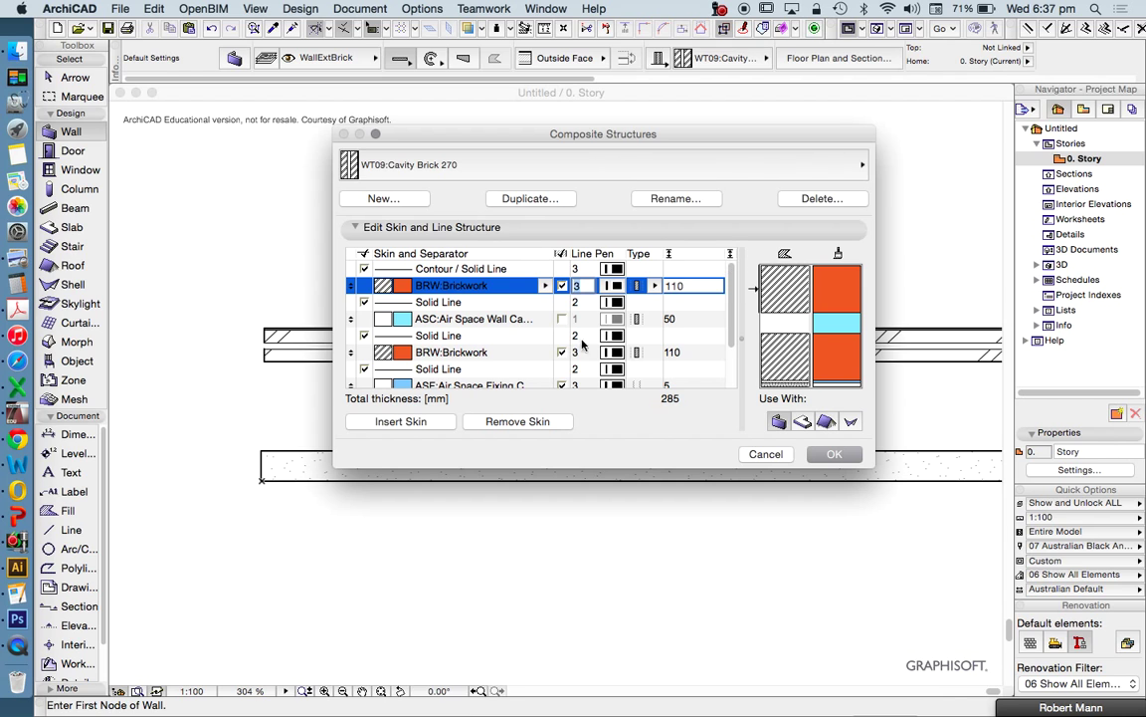
scroll(563, 289, down, 3)
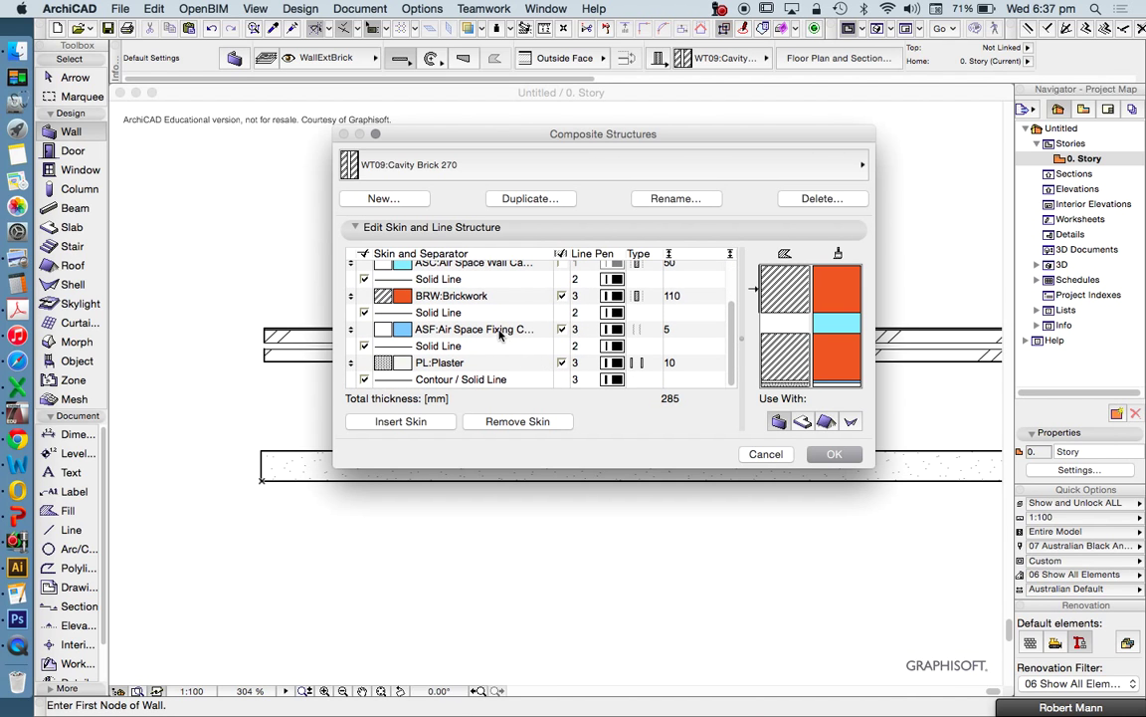
click(481, 334)
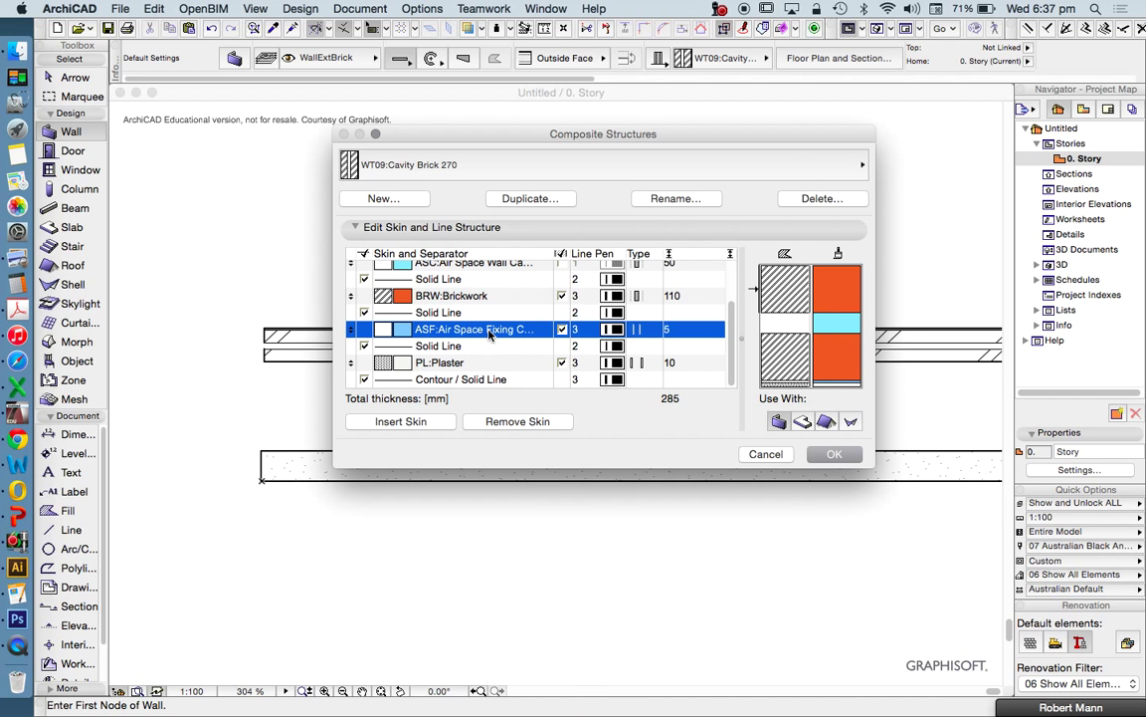
click(497, 332)
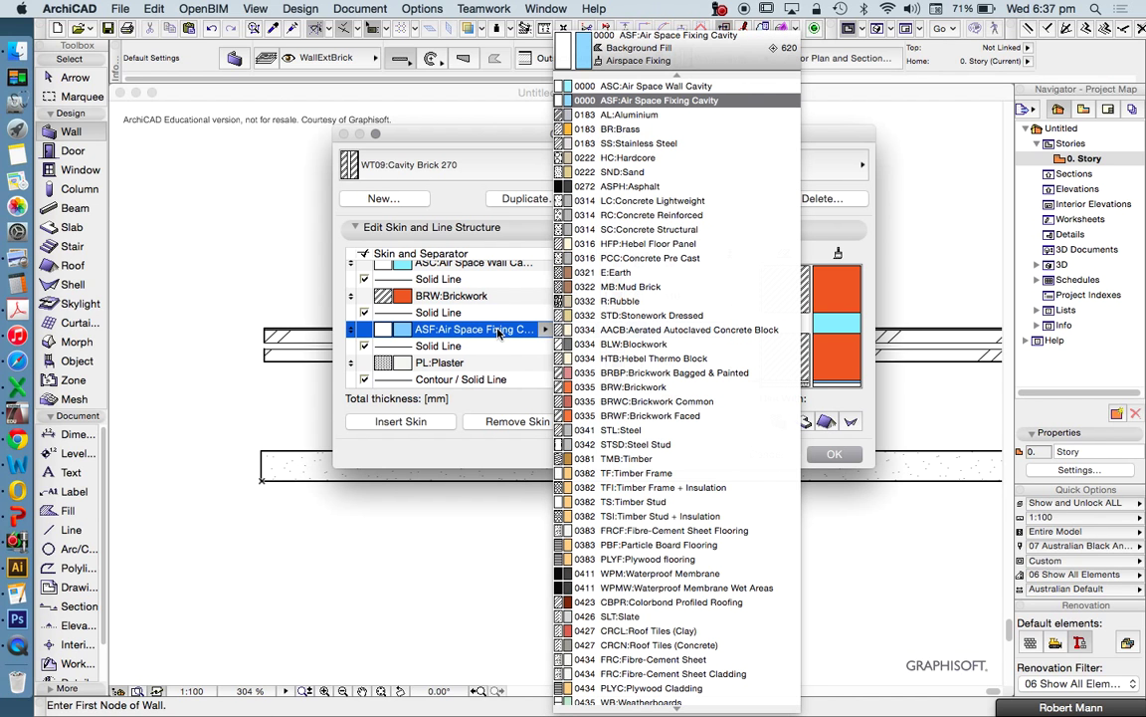
click(474, 468)
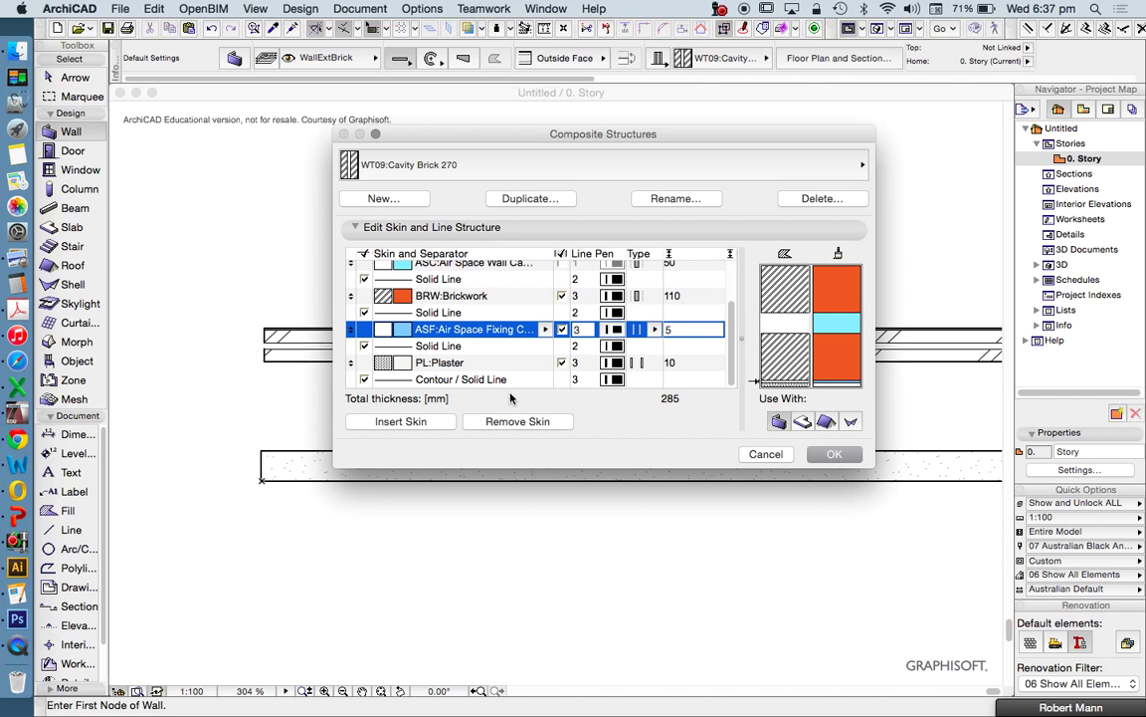
click(766, 454)
click(641, 561)
Step: Set the default wall to the Gutter and fascia complex profile at 149 × 101
key(Escape)
key(Escape)
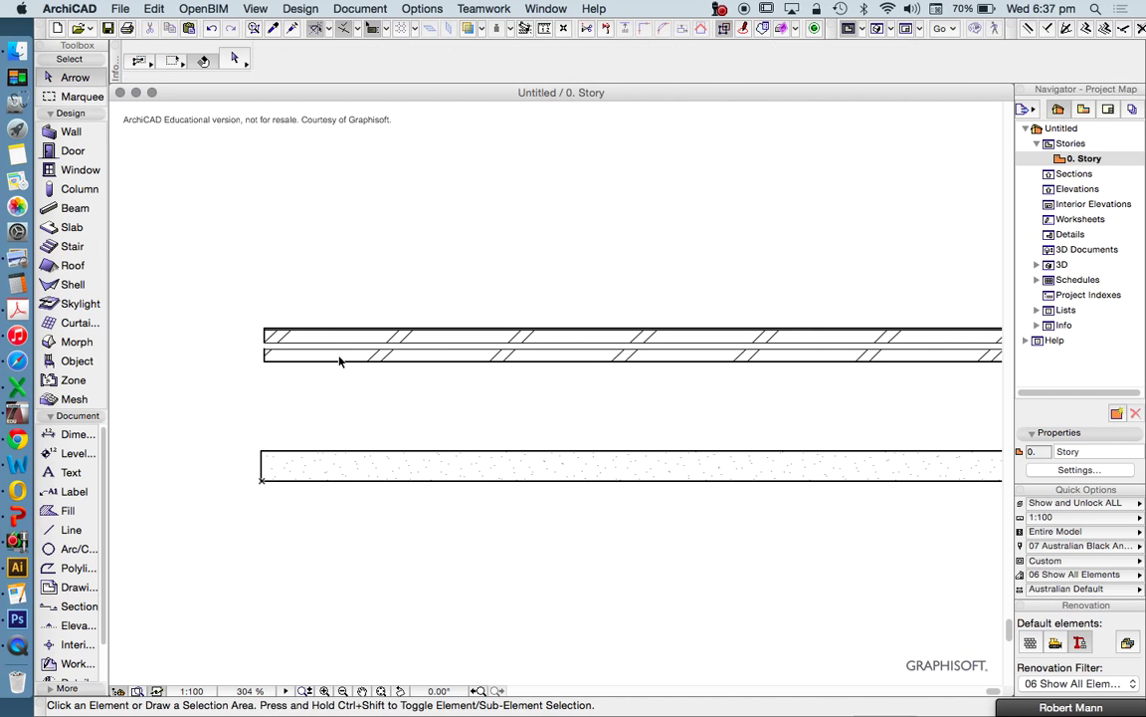
click(67, 131)
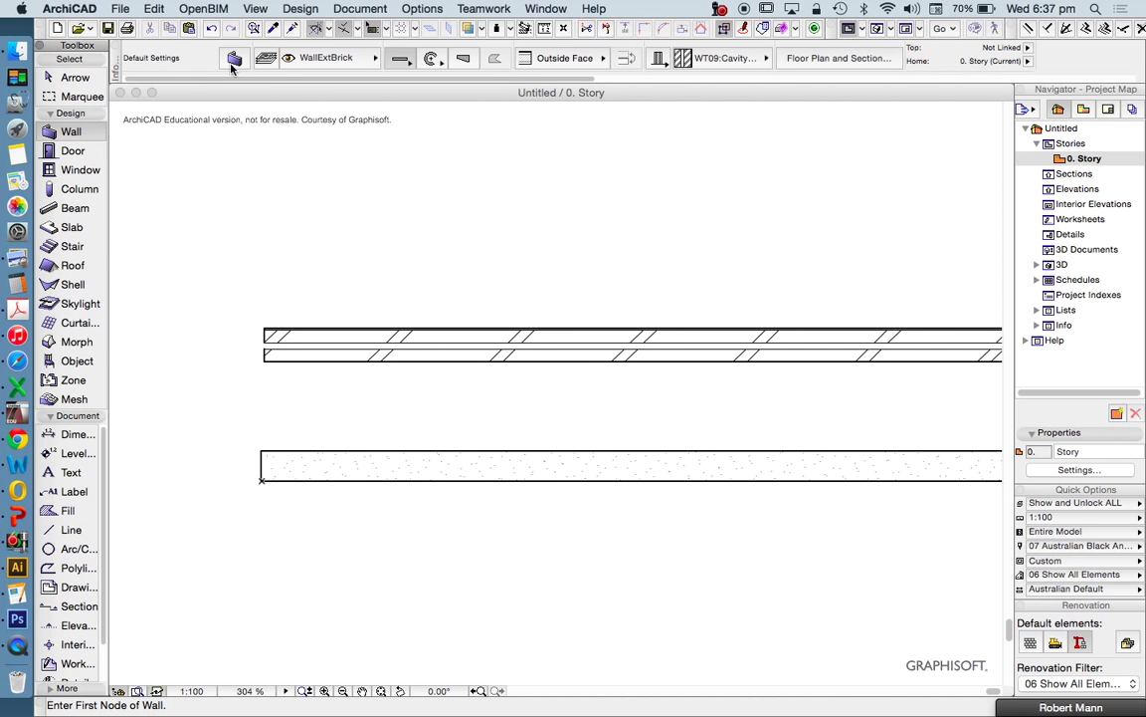
click(233, 58)
click(637, 180)
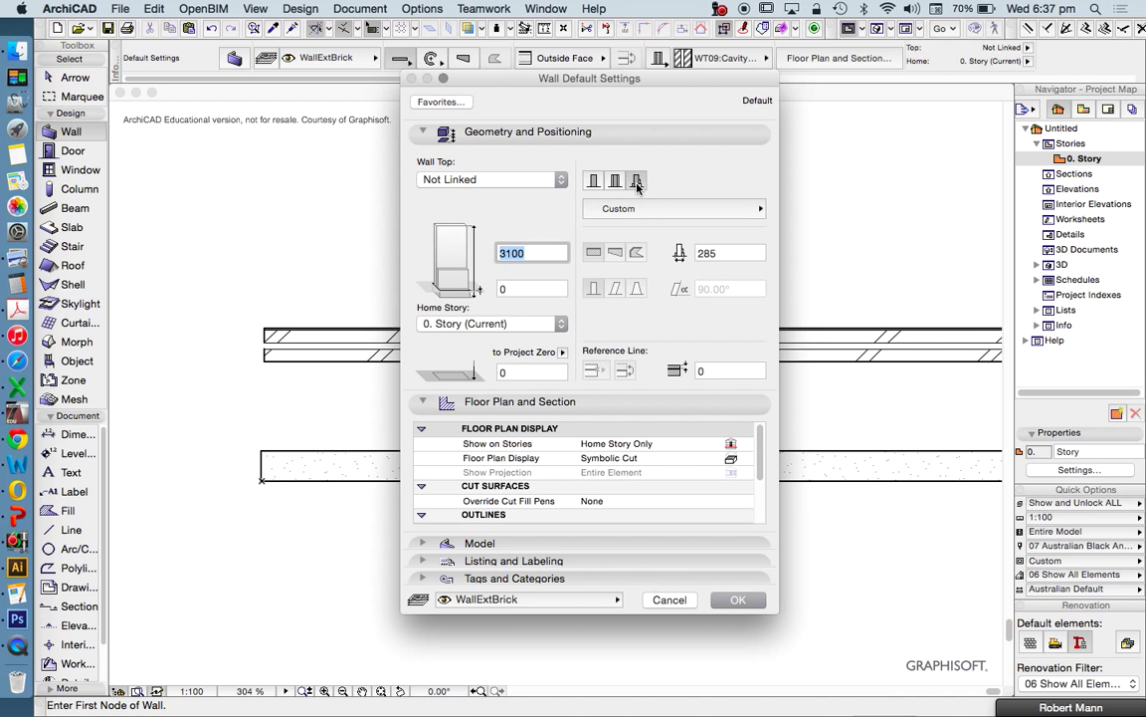
click(659, 209)
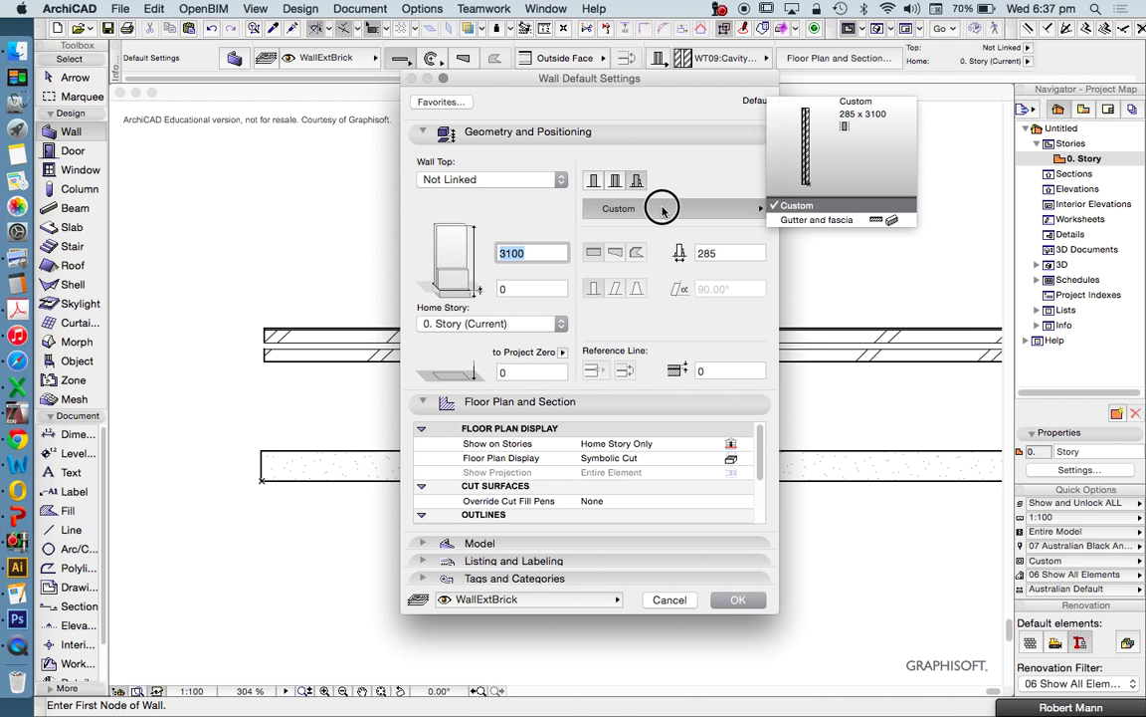
click(816, 221)
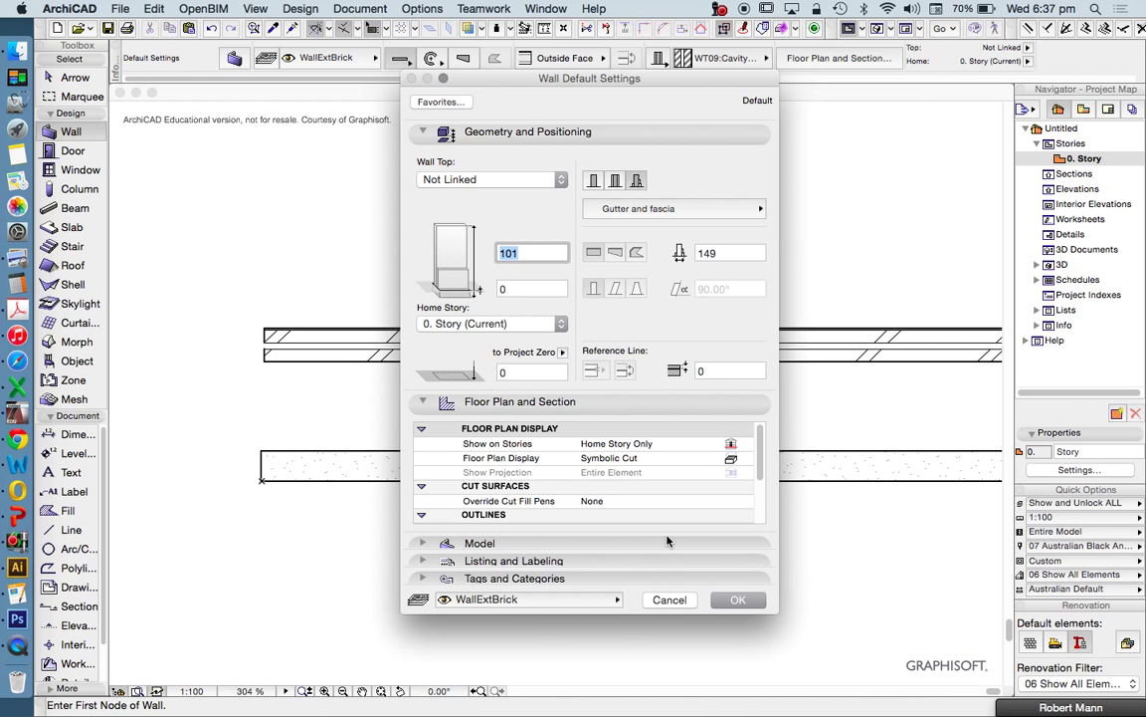
click(737, 600)
Step: Draw a gutter-profile wall from left to right above the existing walls
click(261, 248)
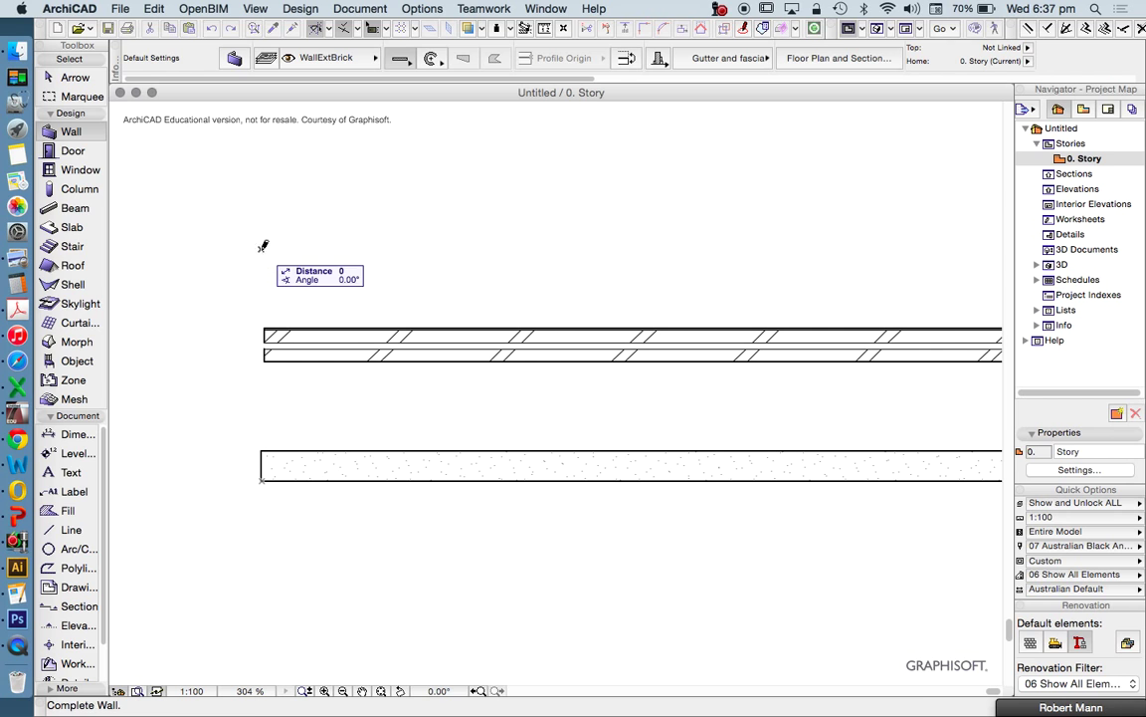
click(931, 239)
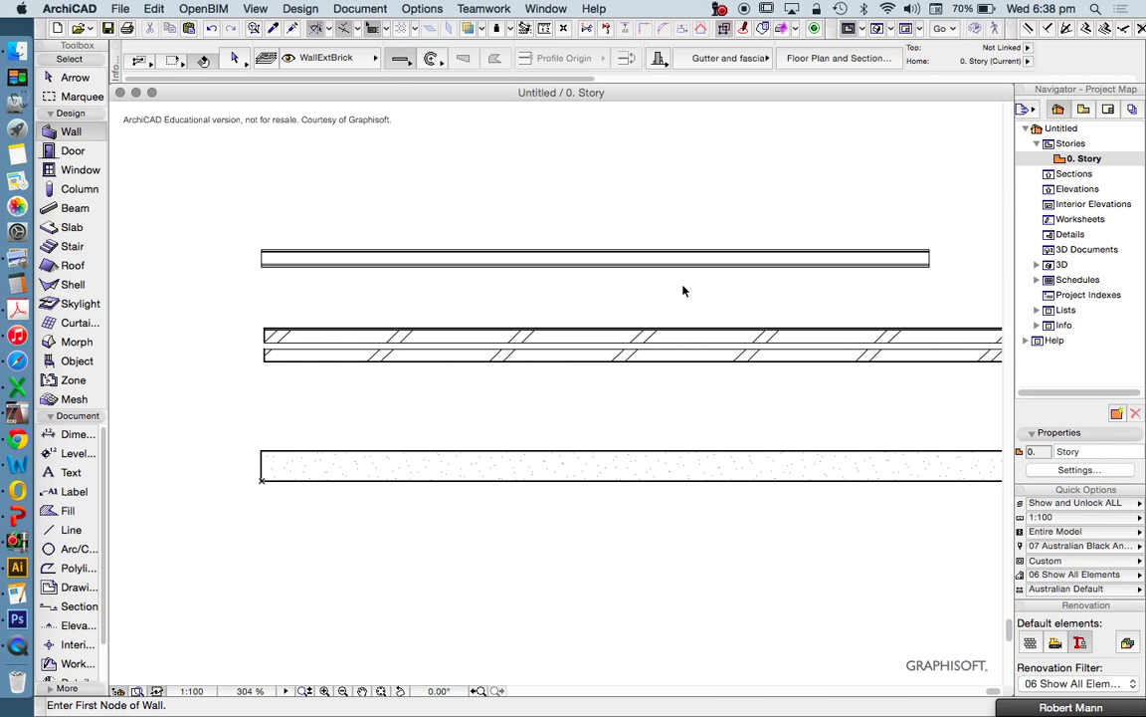
key(Escape)
Step: Marquee-select all three walls and show them in the 3D window
drag(195, 184, 351, 476)
right_click(346, 204)
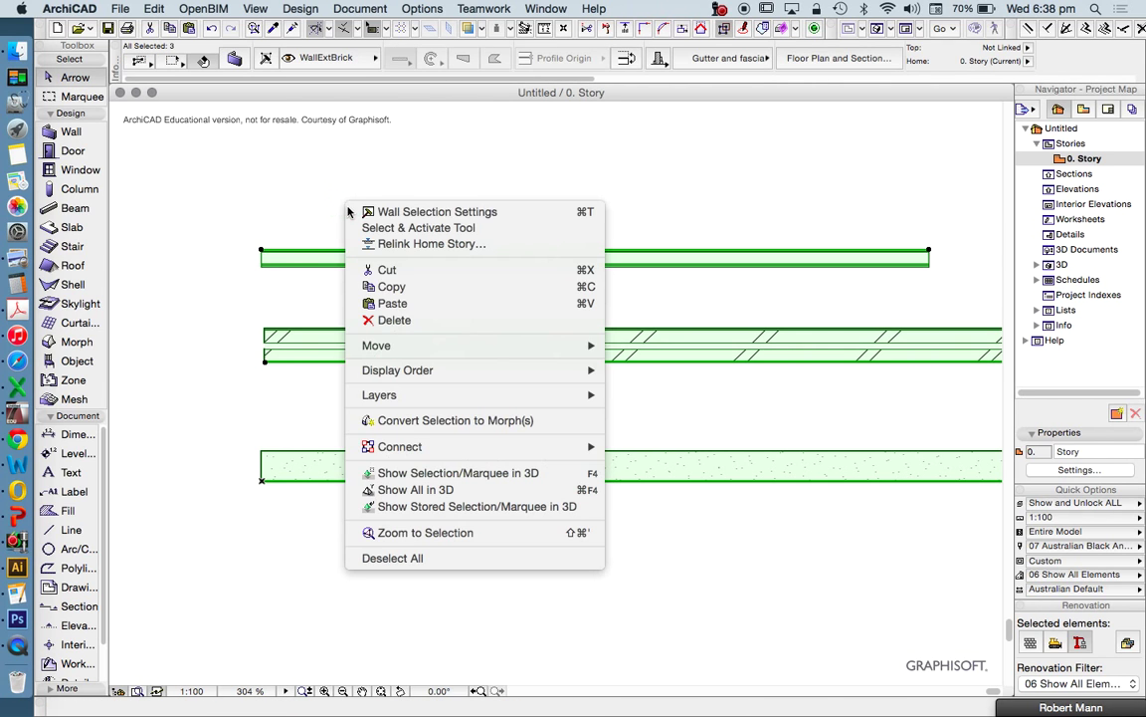
click(310, 175)
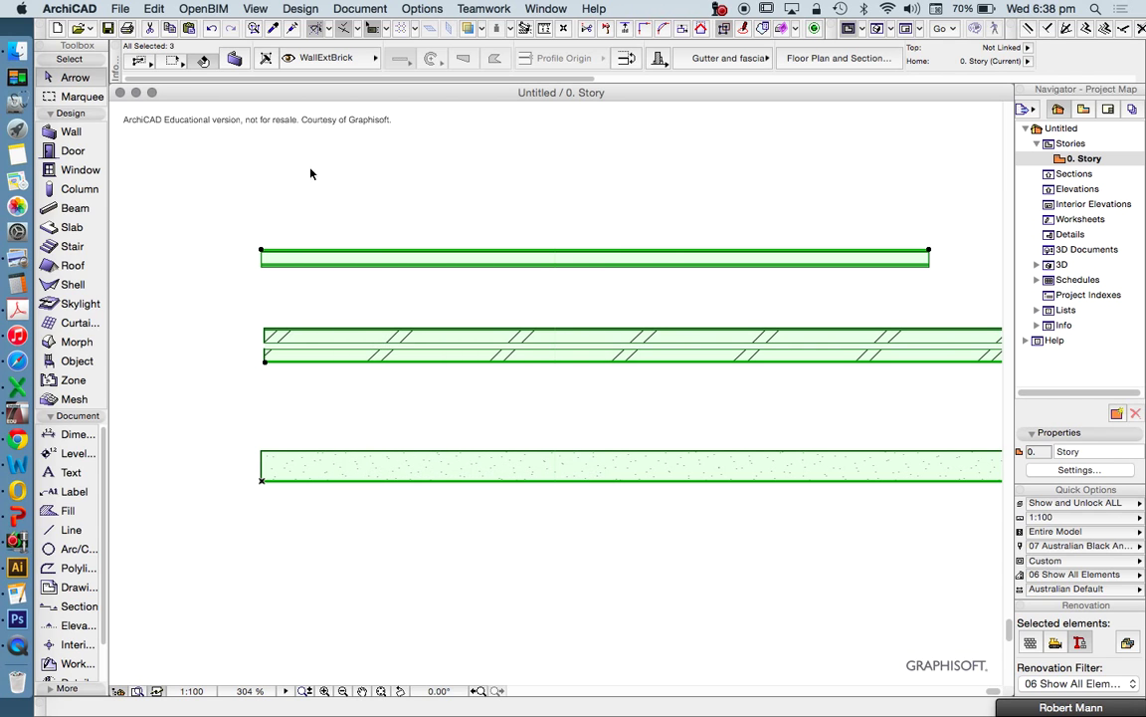
right_click(339, 175)
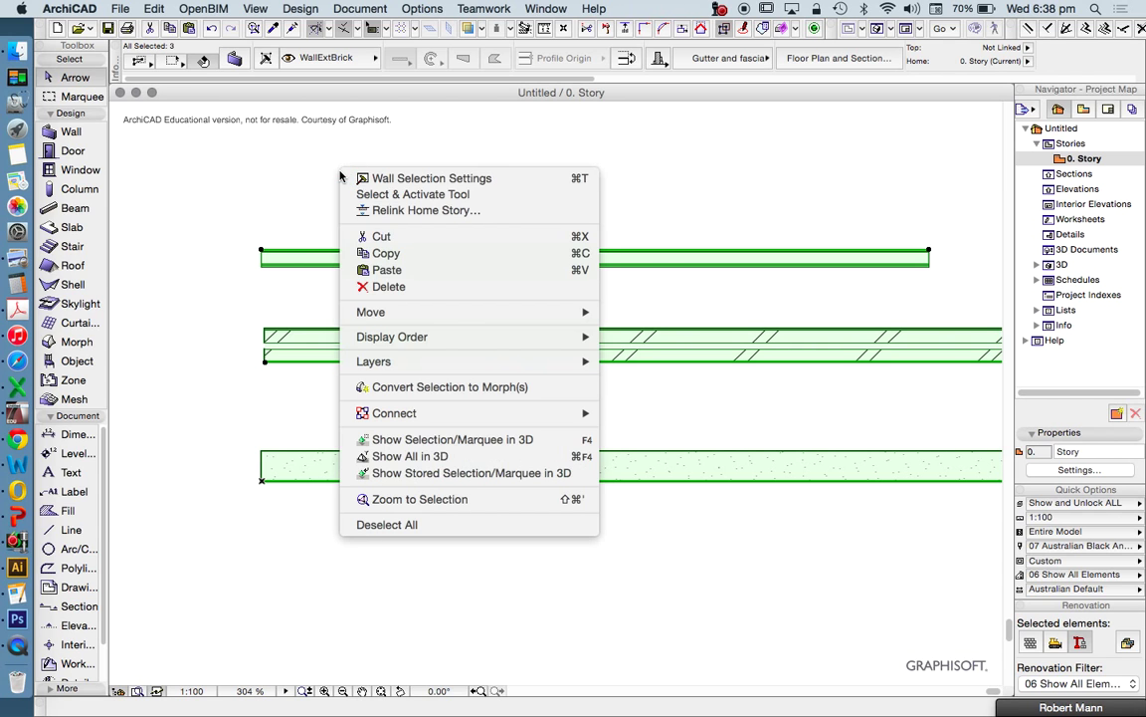
click(456, 442)
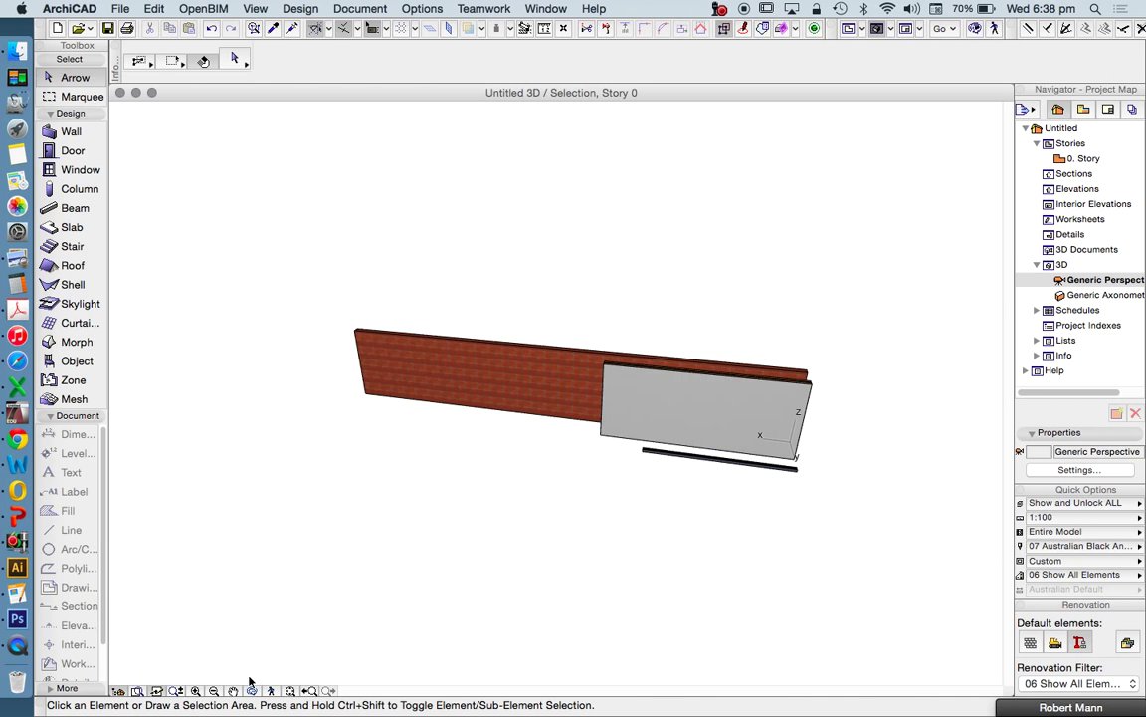
Step: Orbit the 3D view around the brick walls and gutter, then return to 0. Story and deselect
shift+middle_drag(550, 568, 571, 351)
shift+middle_drag(428, 352, 388, 202)
scroll(388, 202, down, 10)
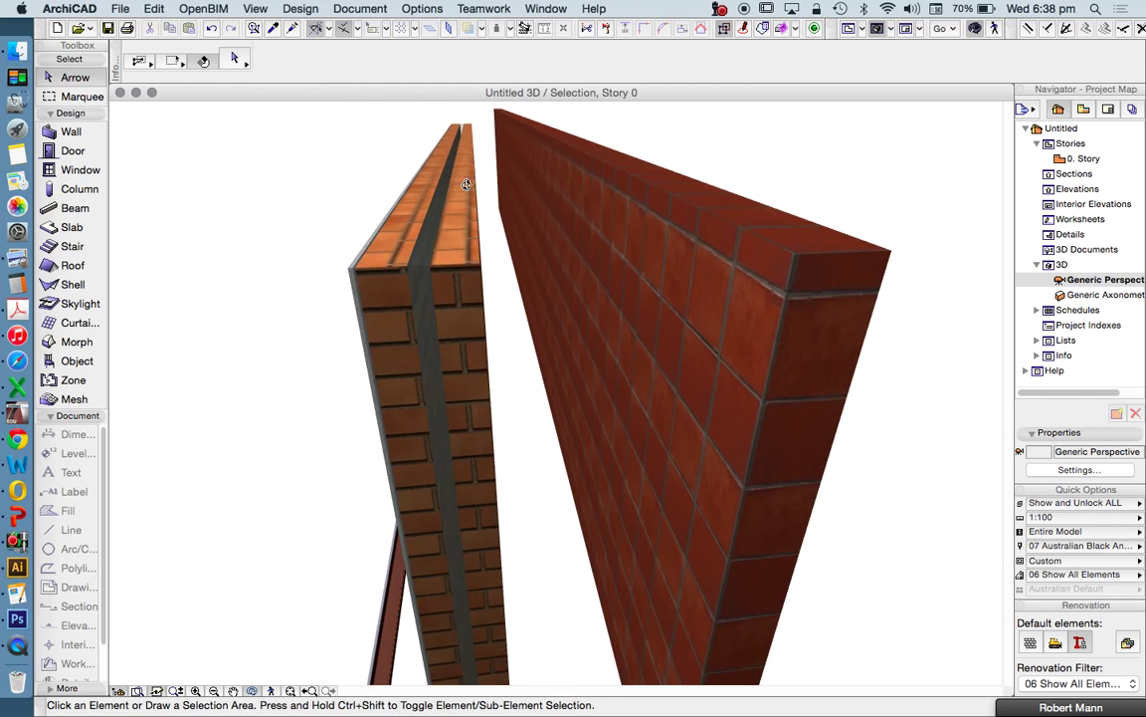
scroll(554, 393, up, 3)
shift+middle_drag(463, 506, 376, 358)
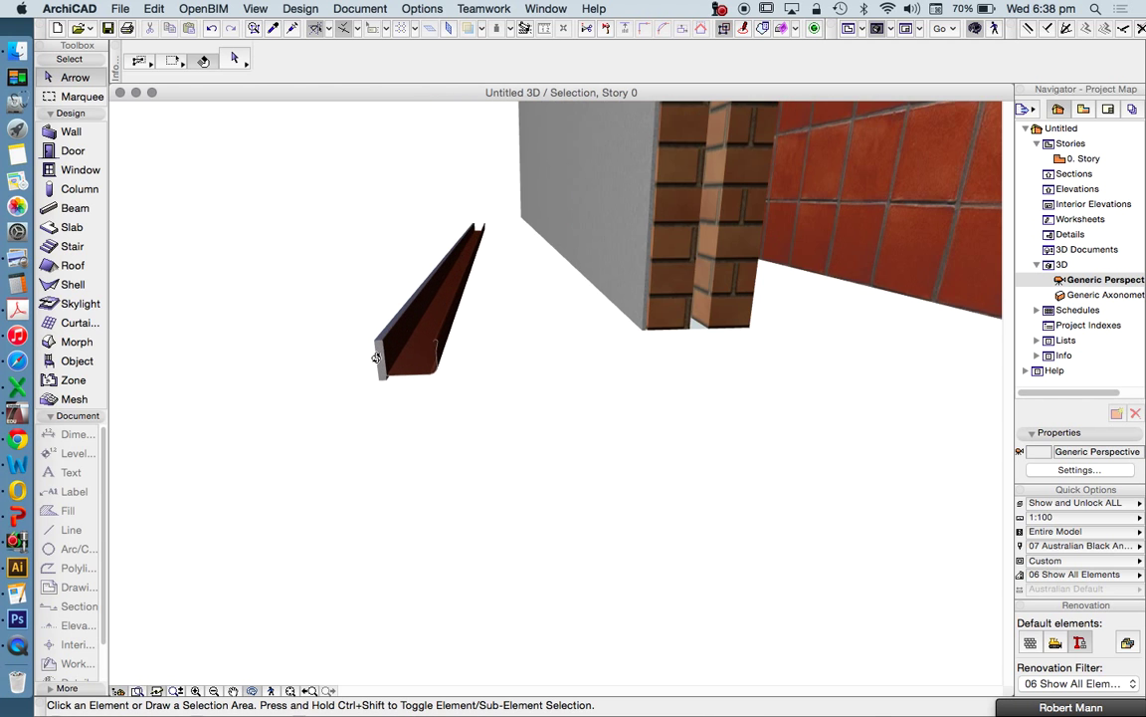
scroll(376, 359, up, 10)
shift+middle_drag(538, 415, 238, 402)
scroll(676, 384, down, 8)
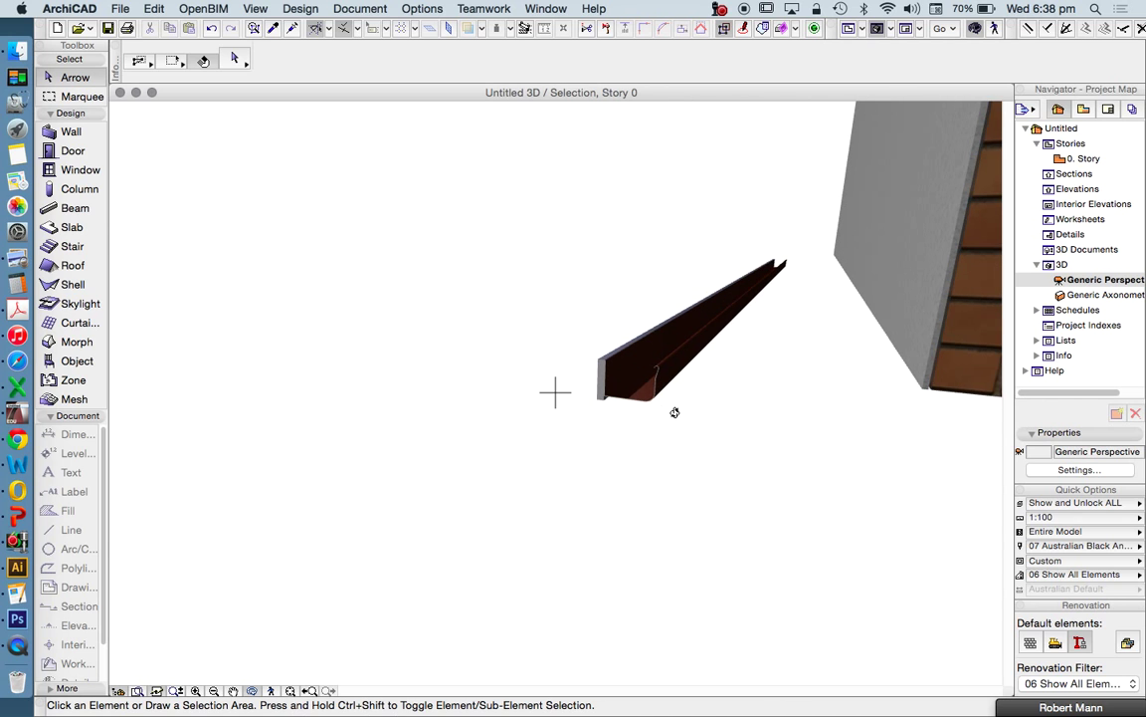
shift+middle_drag(675, 412, 597, 410)
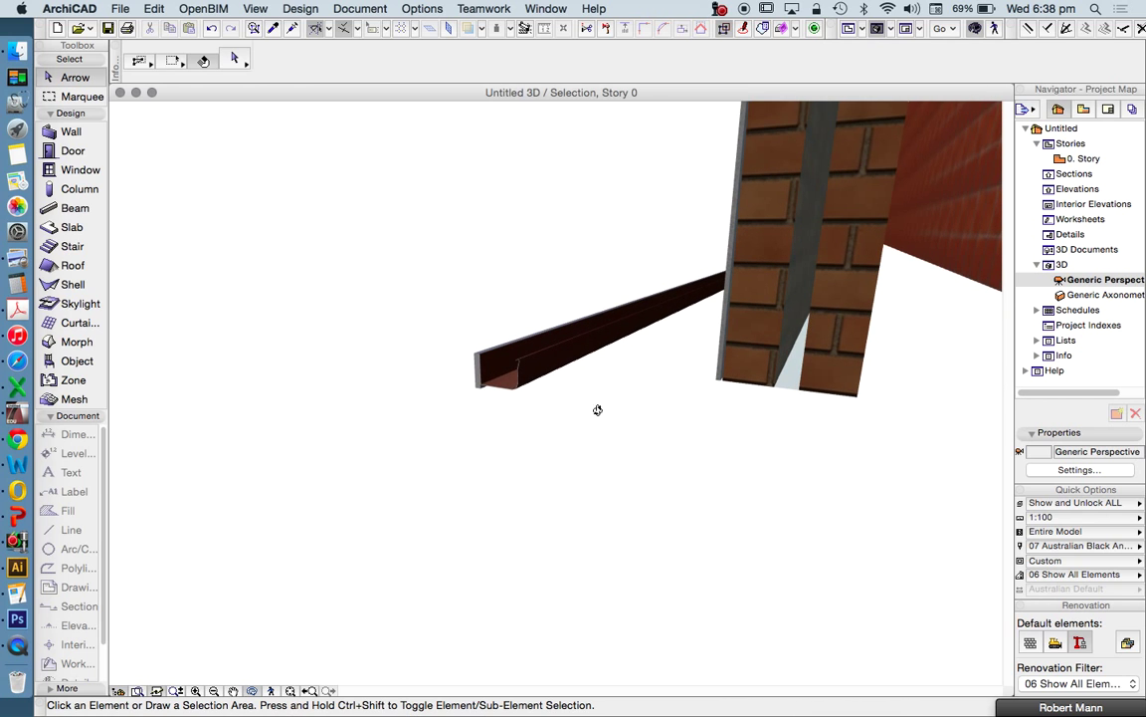
double_click(1067, 159)
click(507, 209)
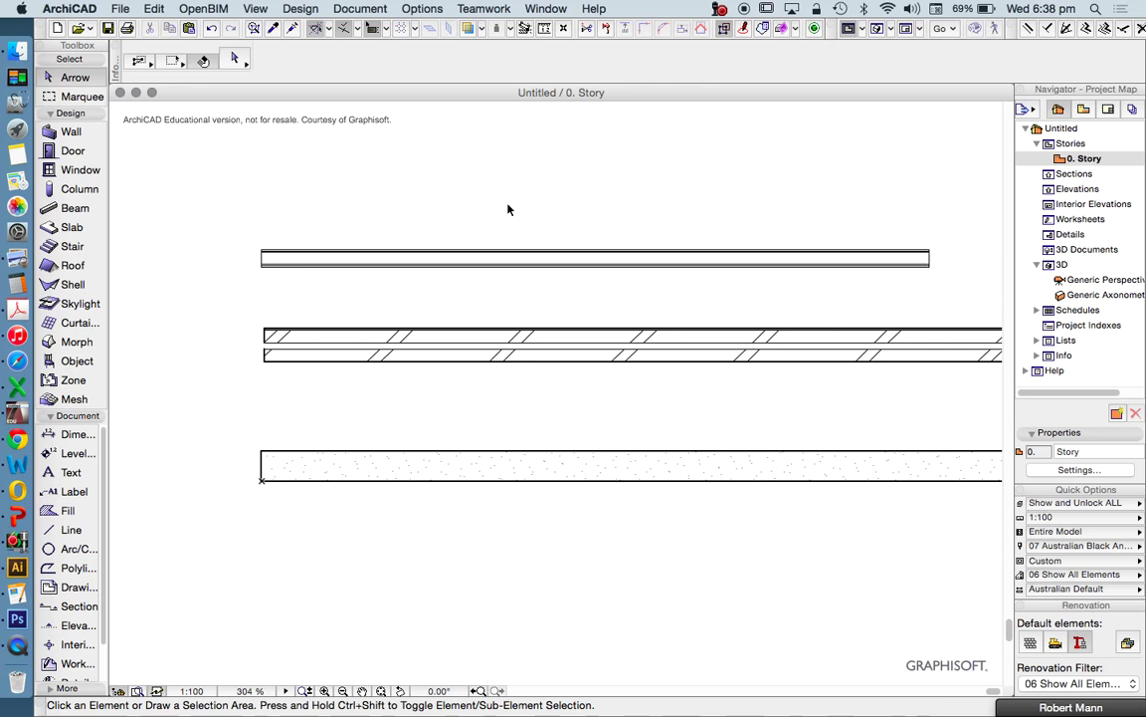
Step: Draw a closed loop of four gutter-profile walls forming a trapezoid above the existing walls
click(69, 134)
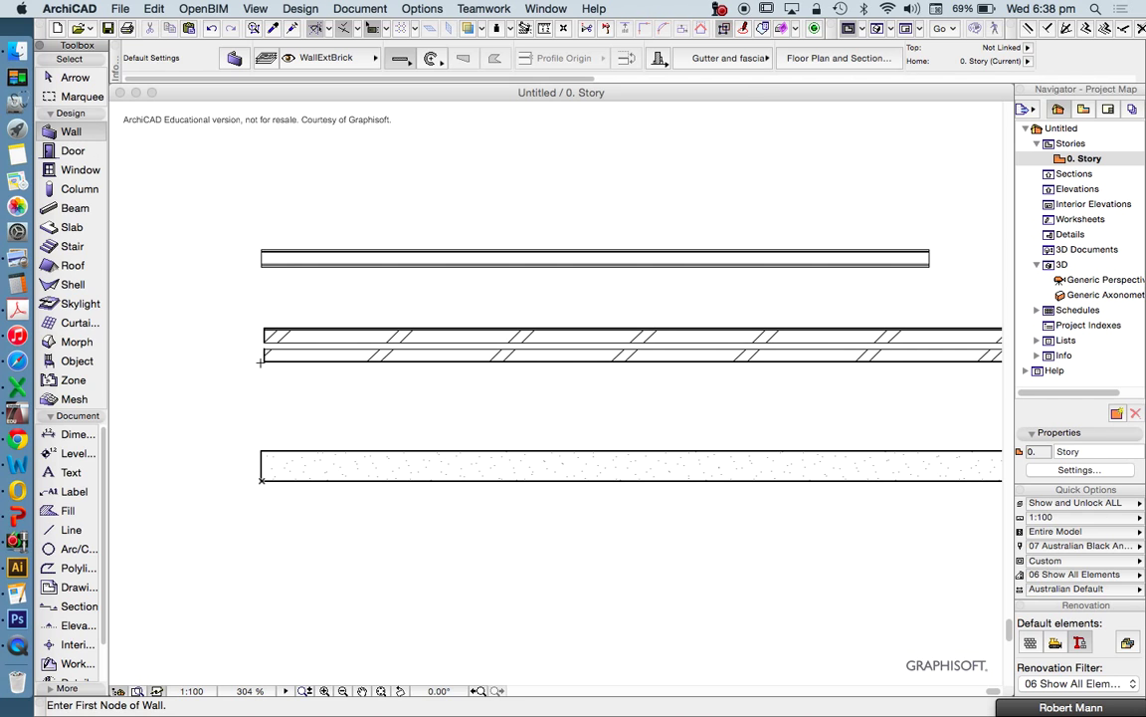
scroll(258, 356, down, 5)
click(263, 241)
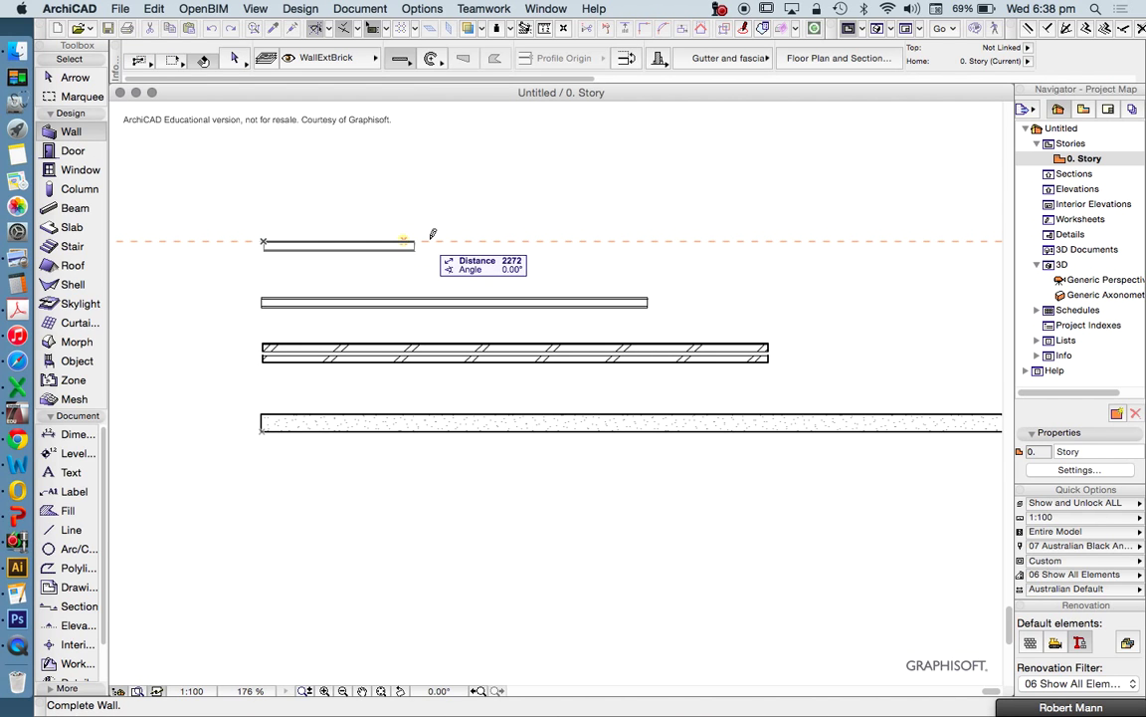
click(433, 241)
click(433, 241)
click(433, 278)
click(434, 278)
click(297, 275)
click(298, 276)
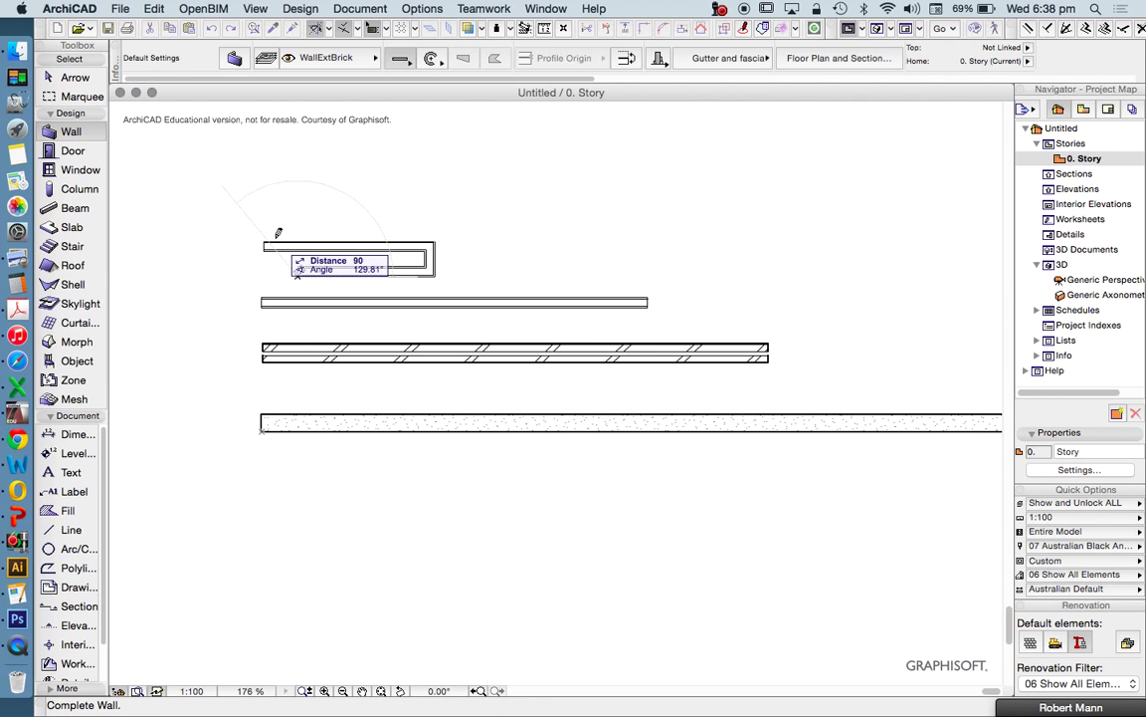
click(264, 242)
Step: Select the wall loop, view it in 3D from above, then return to the 0. Story plan
key(Escape)
click(244, 227)
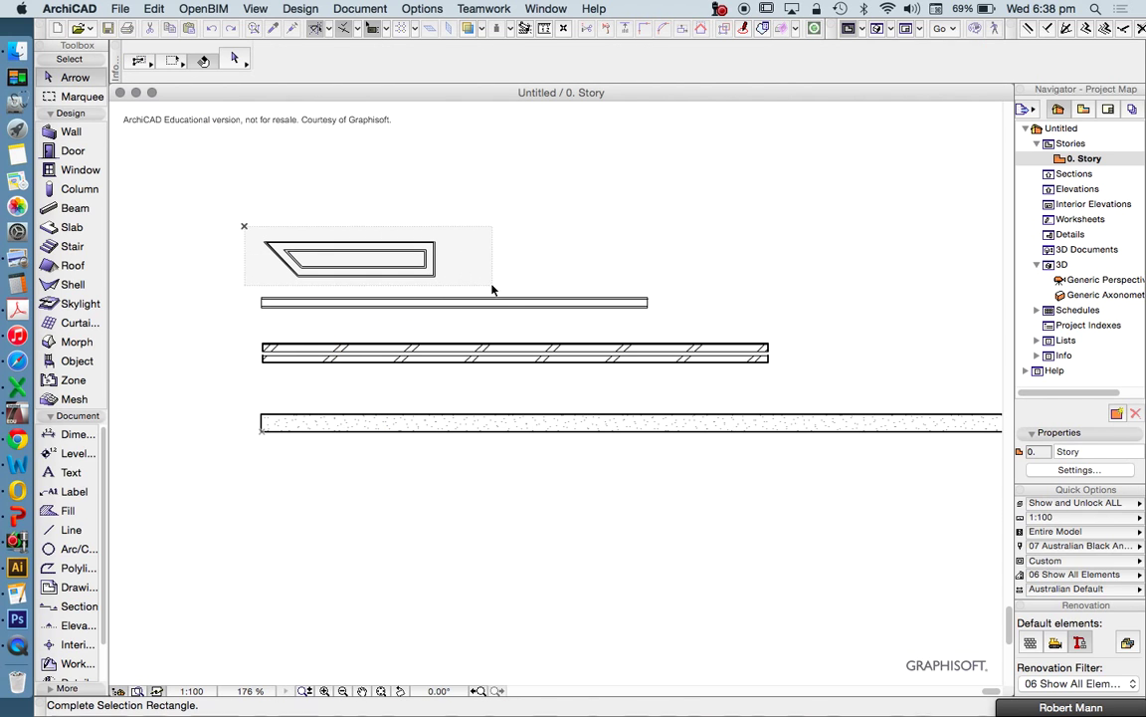
click(492, 290)
right_click(383, 159)
click(477, 403)
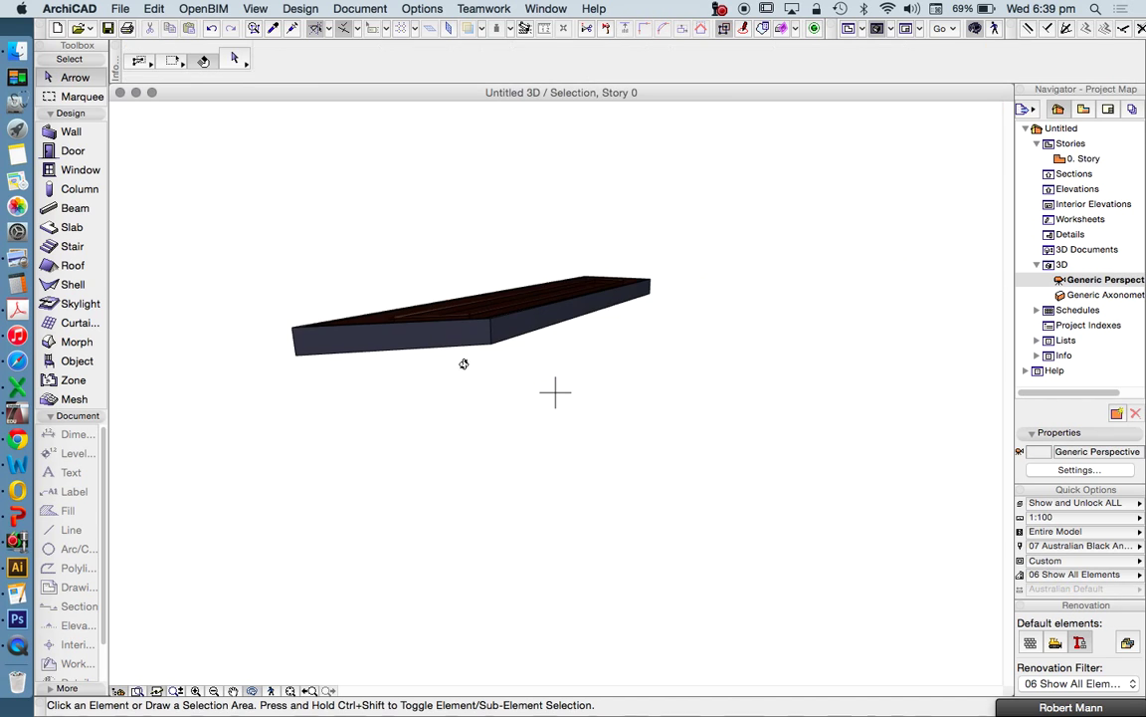
drag(396, 270, 458, 289)
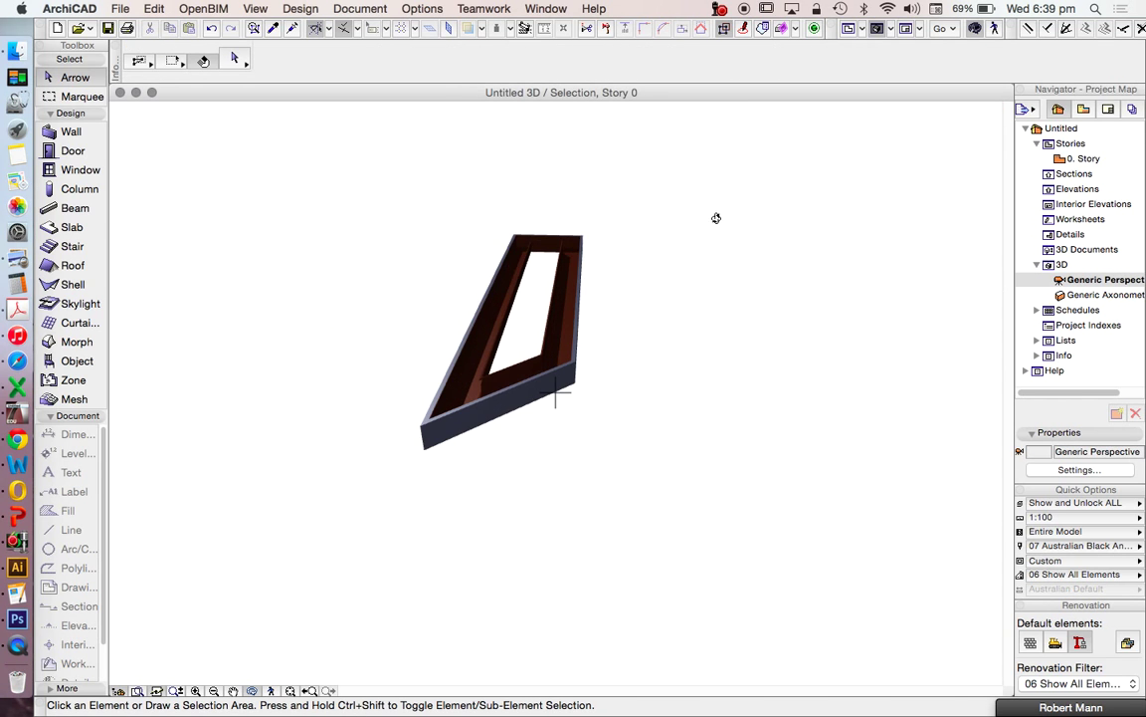
drag(420, 415, 487, 398)
key(F2)
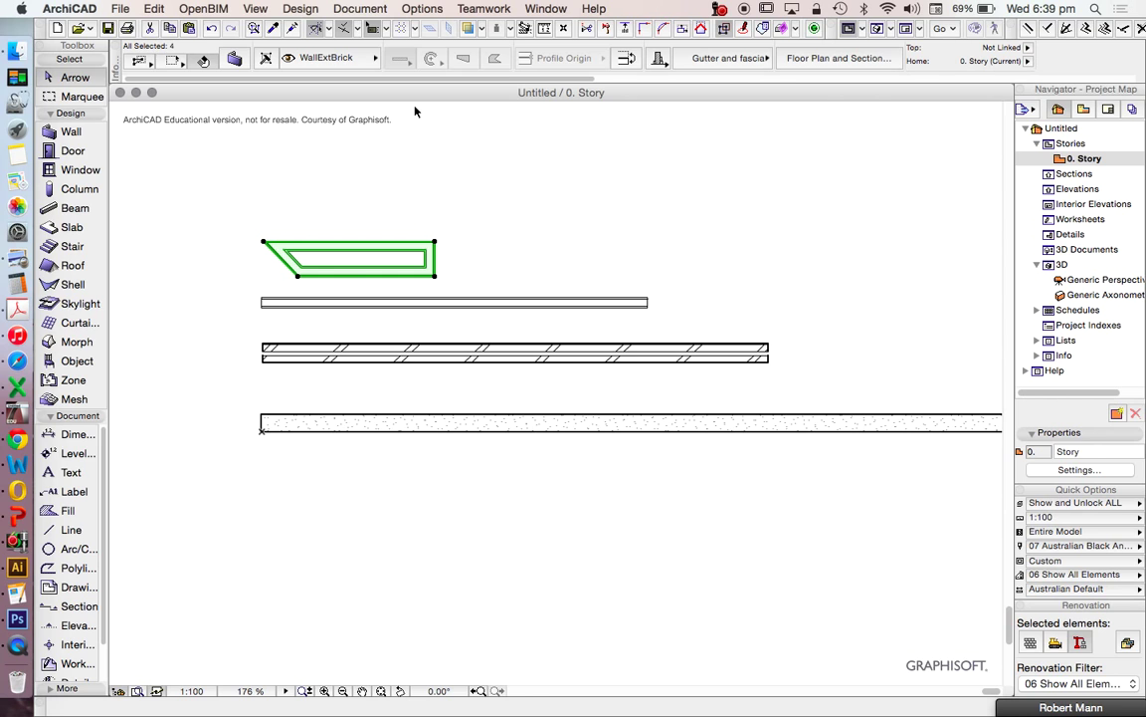
Step: Flip the trapezoid's gutter walls across their reference line, check them in 3D, then return to 0. Story
scroll(263, 270, up, 2)
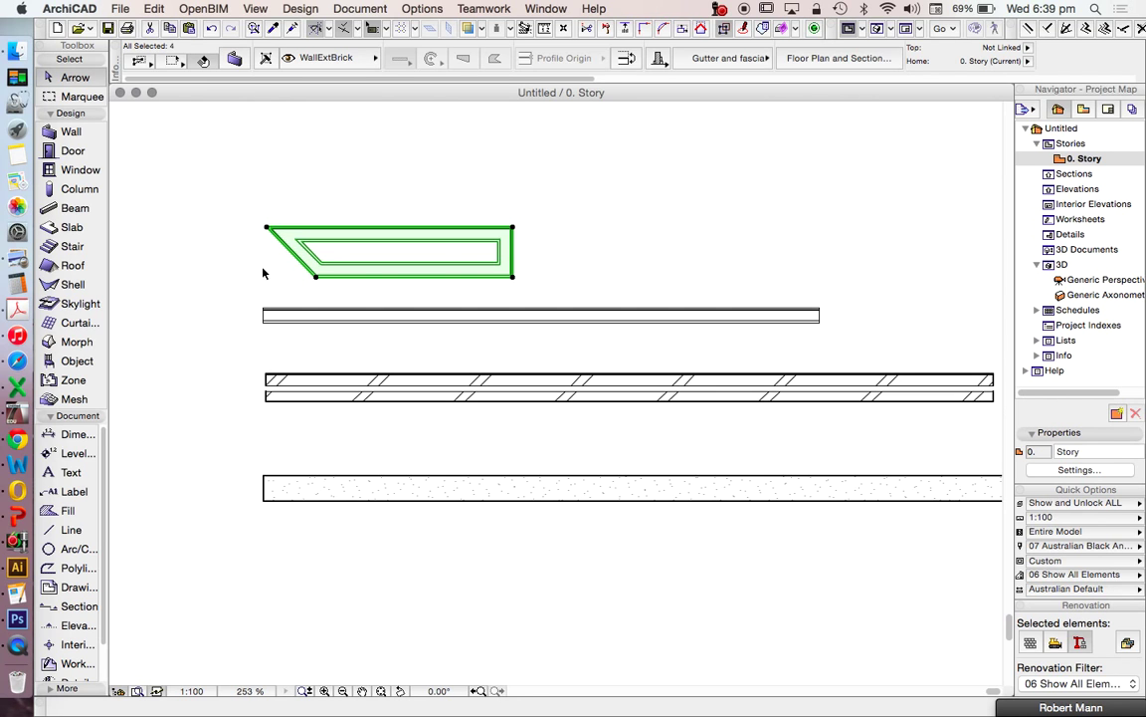
click(626, 58)
right_click(357, 174)
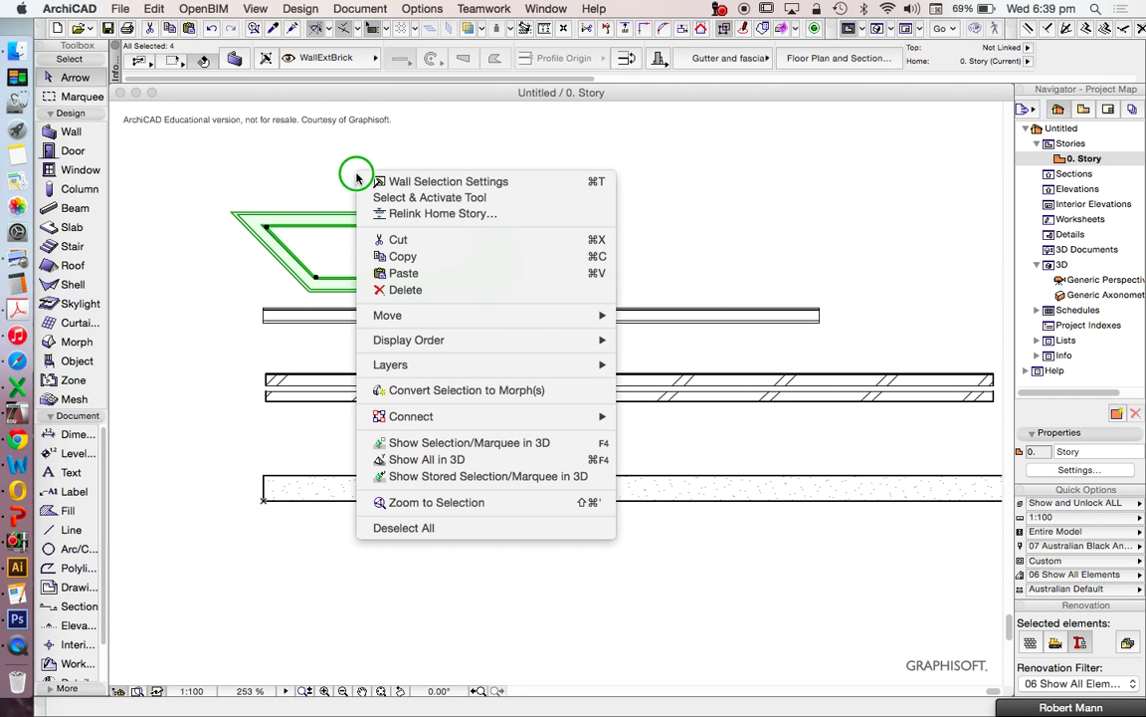
click(493, 441)
drag(384, 526, 934, 507)
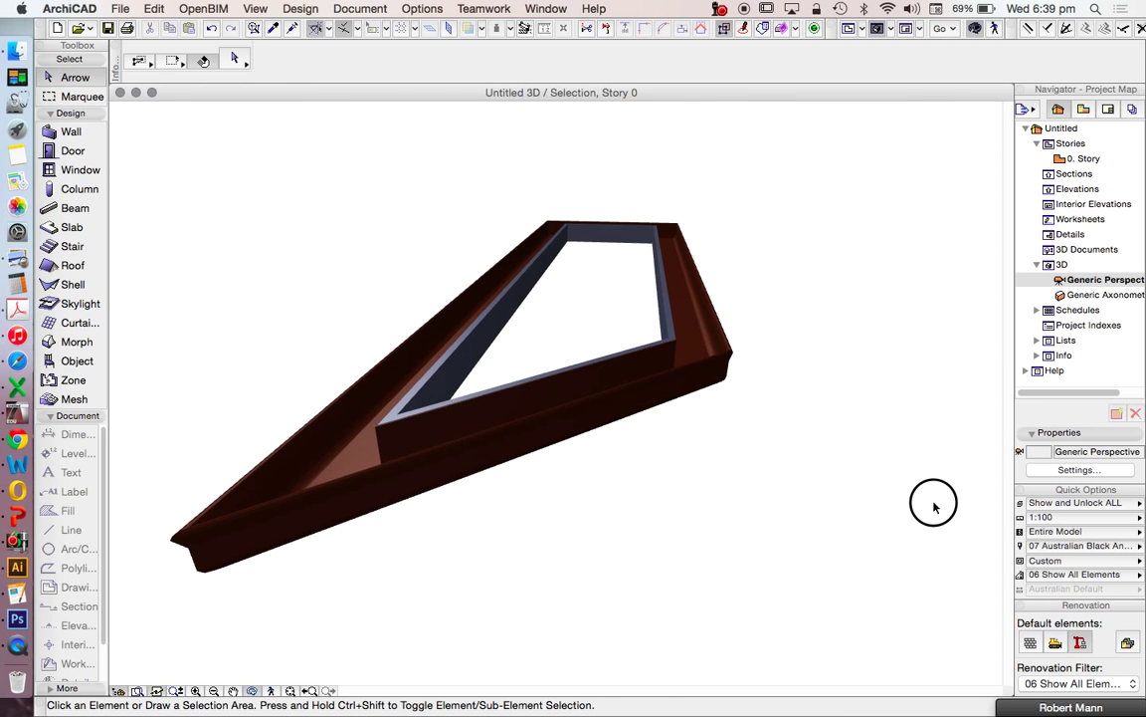
double_click(1084, 158)
scroll(535, 280, down, 2)
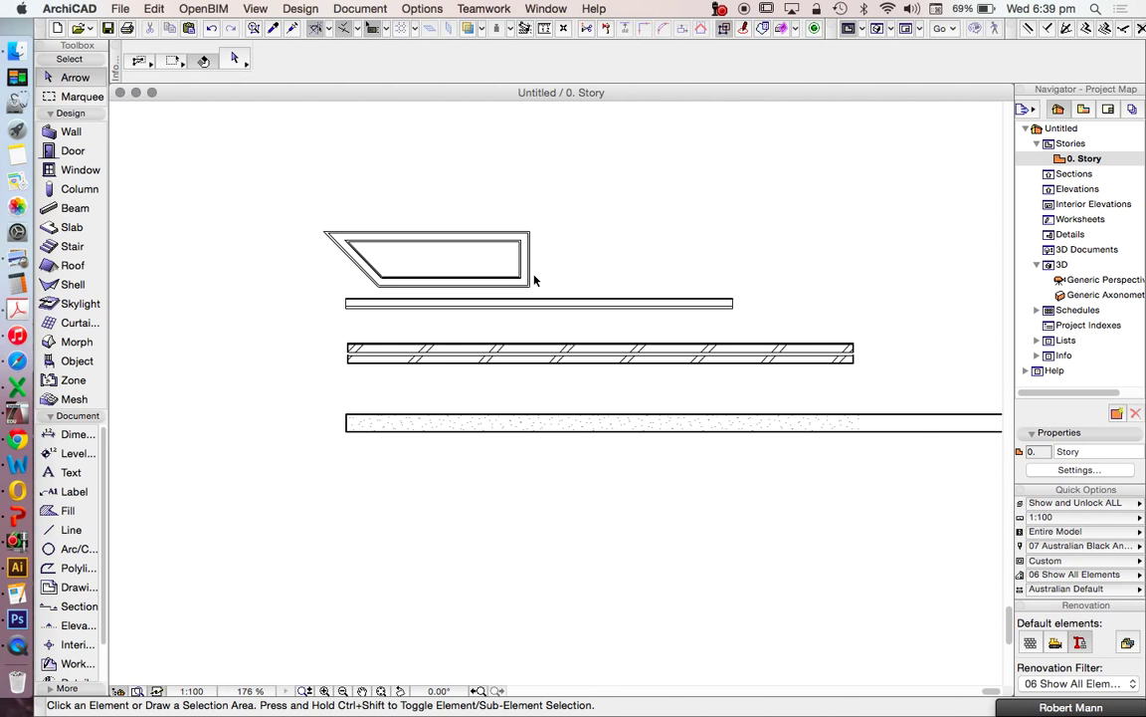
Step: Try the Morph and Shell tools, then activate the Object tool
scroll(280, 218, down, 2)
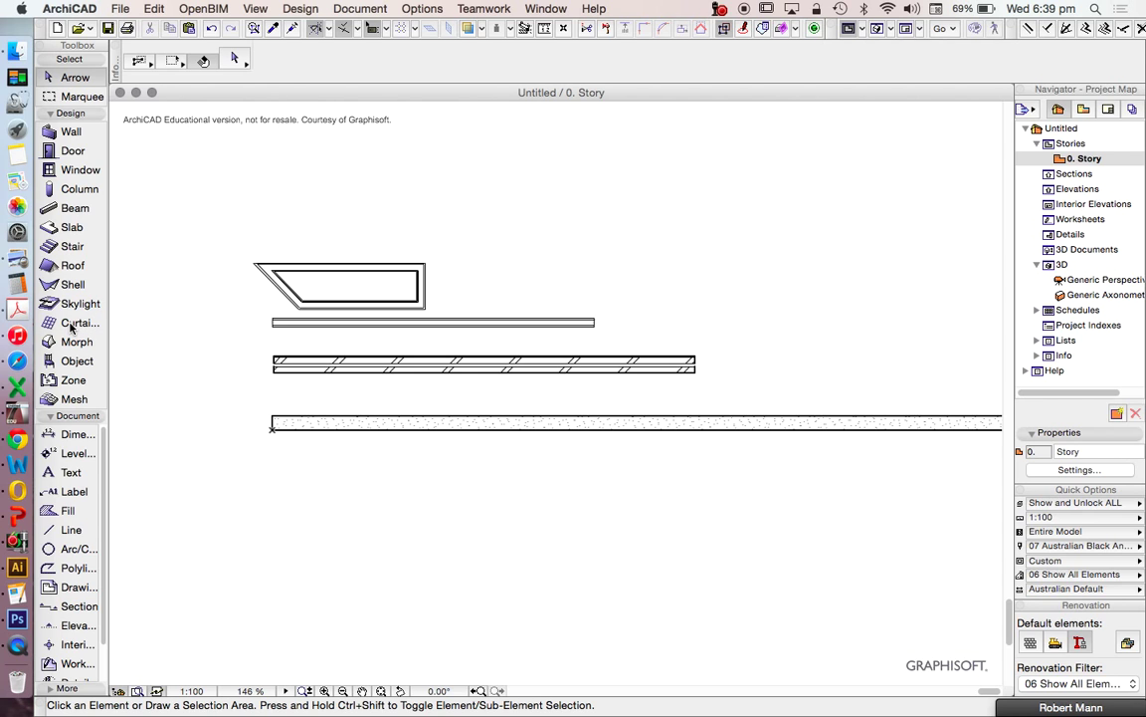
click(70, 341)
click(70, 285)
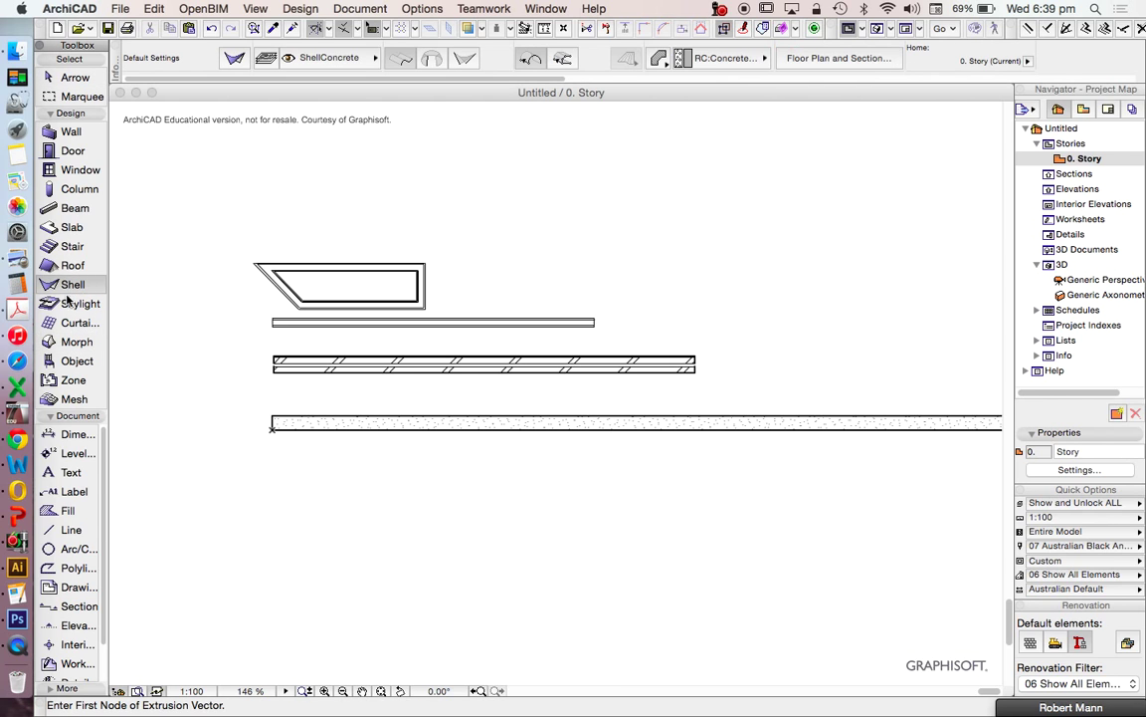
click(71, 341)
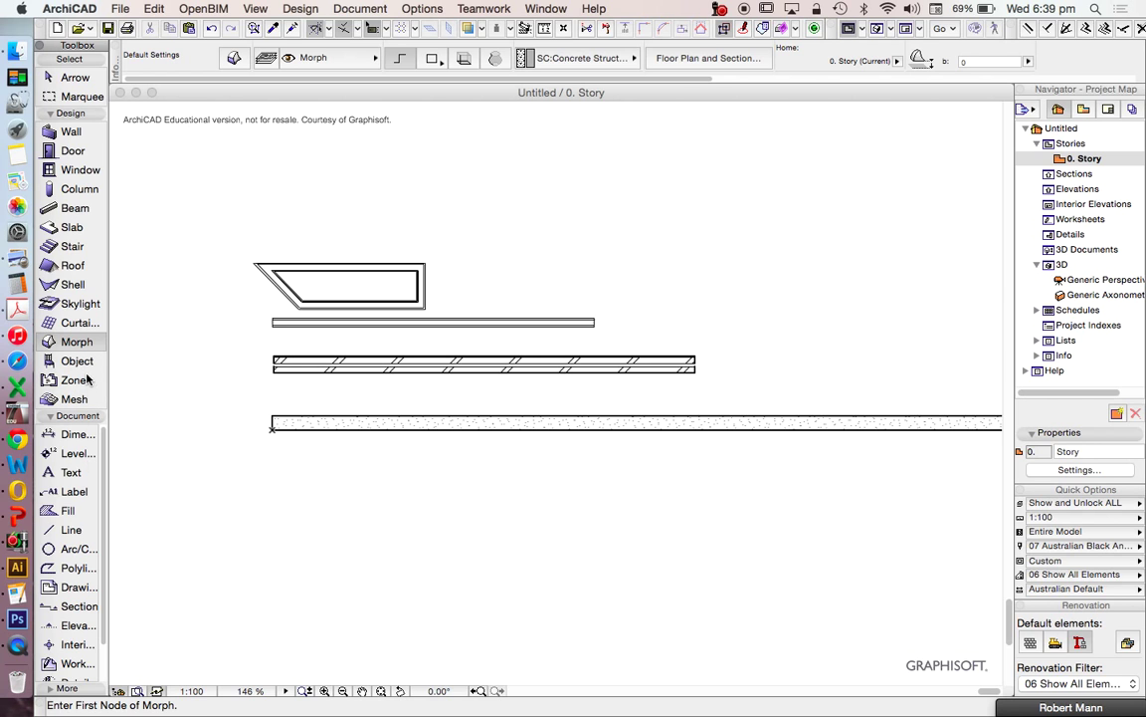
click(77, 362)
Step: Open Object Default Settings and browse Object Library 18 > 1. Basic Library 18 > 1.1 Furnishing 18 > Chairs 18
click(237, 56)
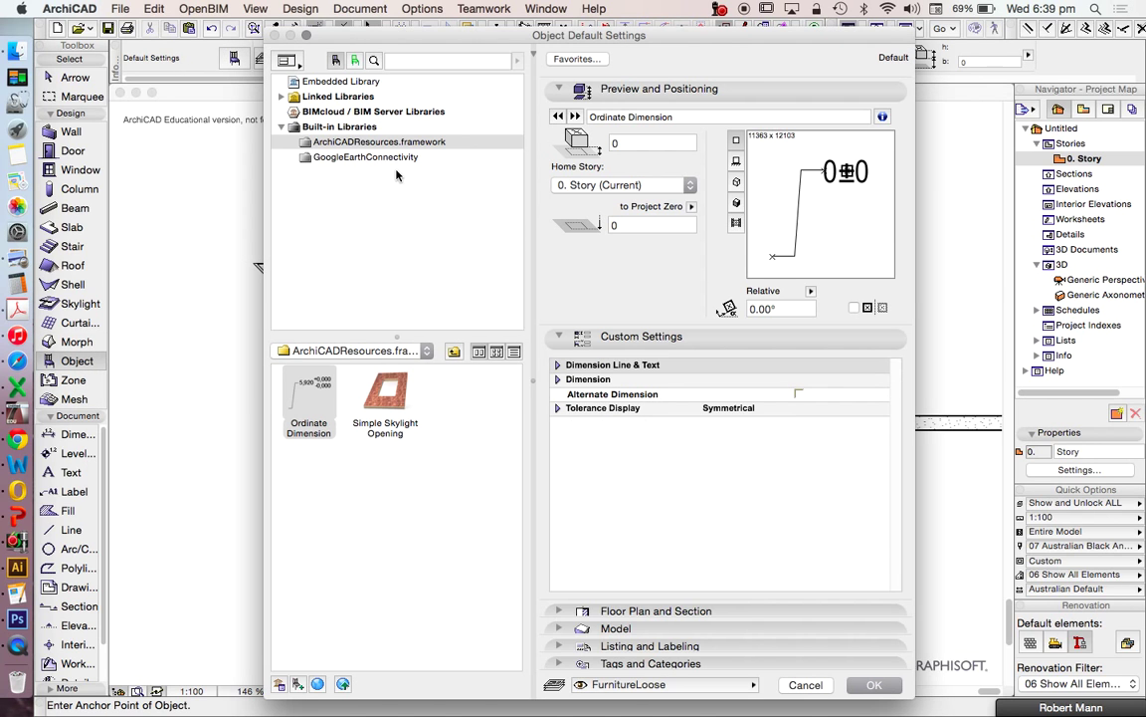
click(282, 96)
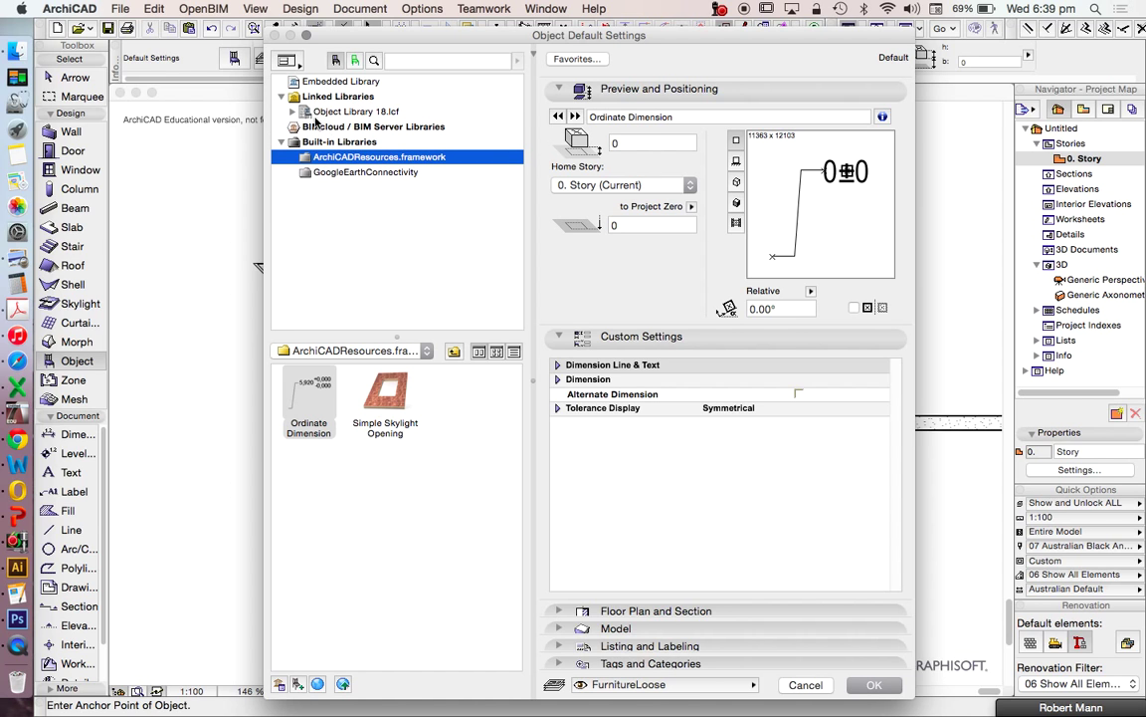
click(292, 112)
click(301, 125)
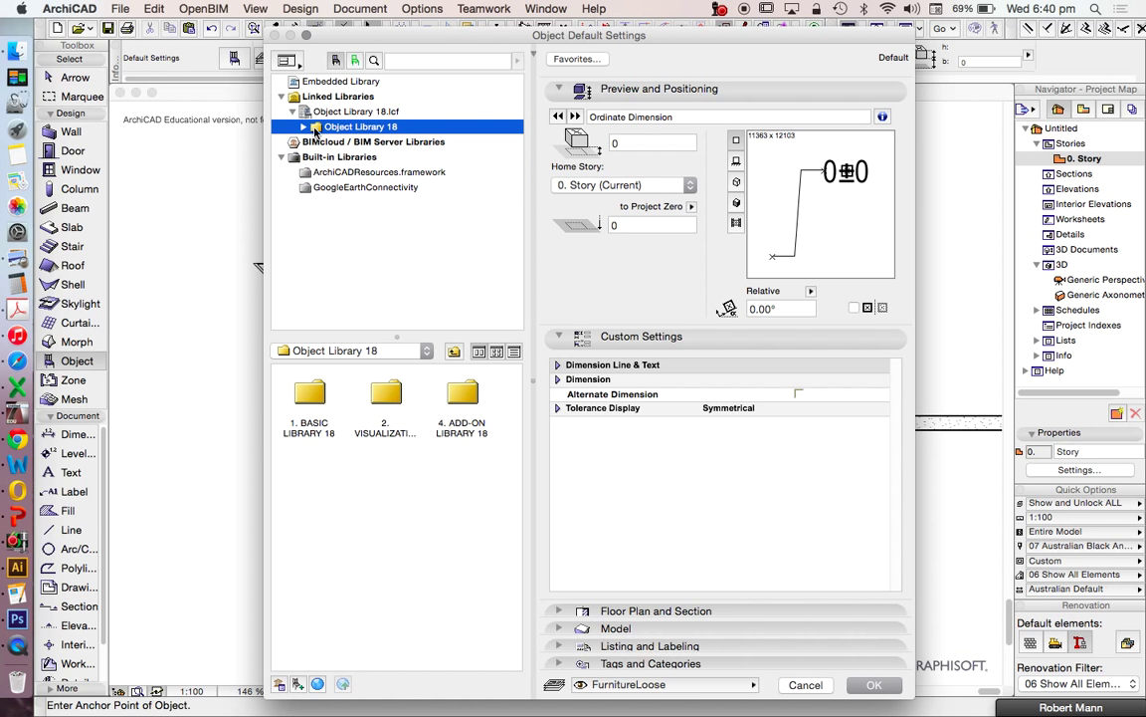
double_click(320, 402)
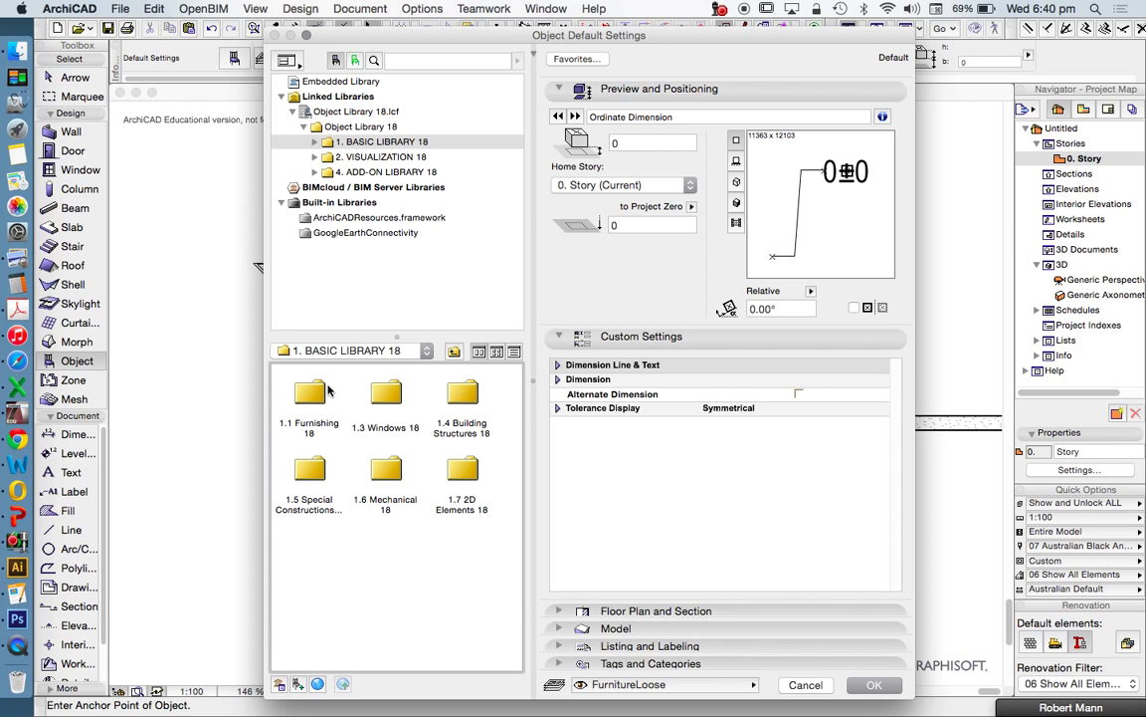
double_click(327, 392)
click(382, 478)
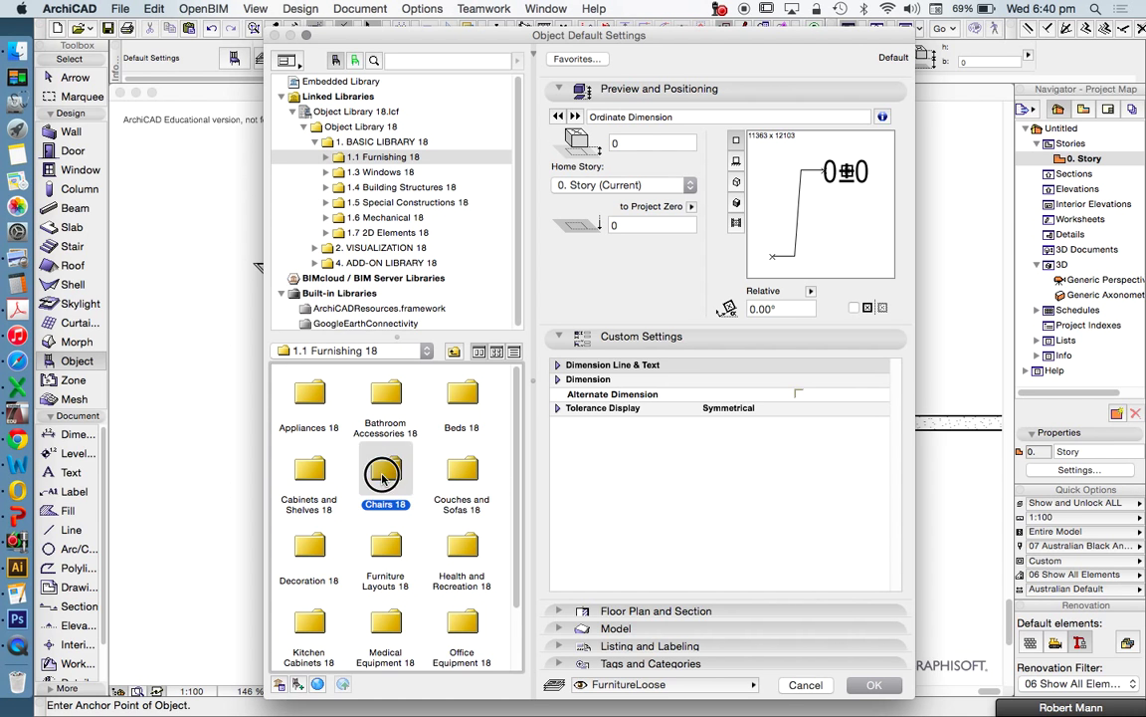
double_click(382, 478)
Step: Browse the Furnishing categories from Couches and Sofas 18 through Office Equipment 18
scroll(471, 469, down, 5)
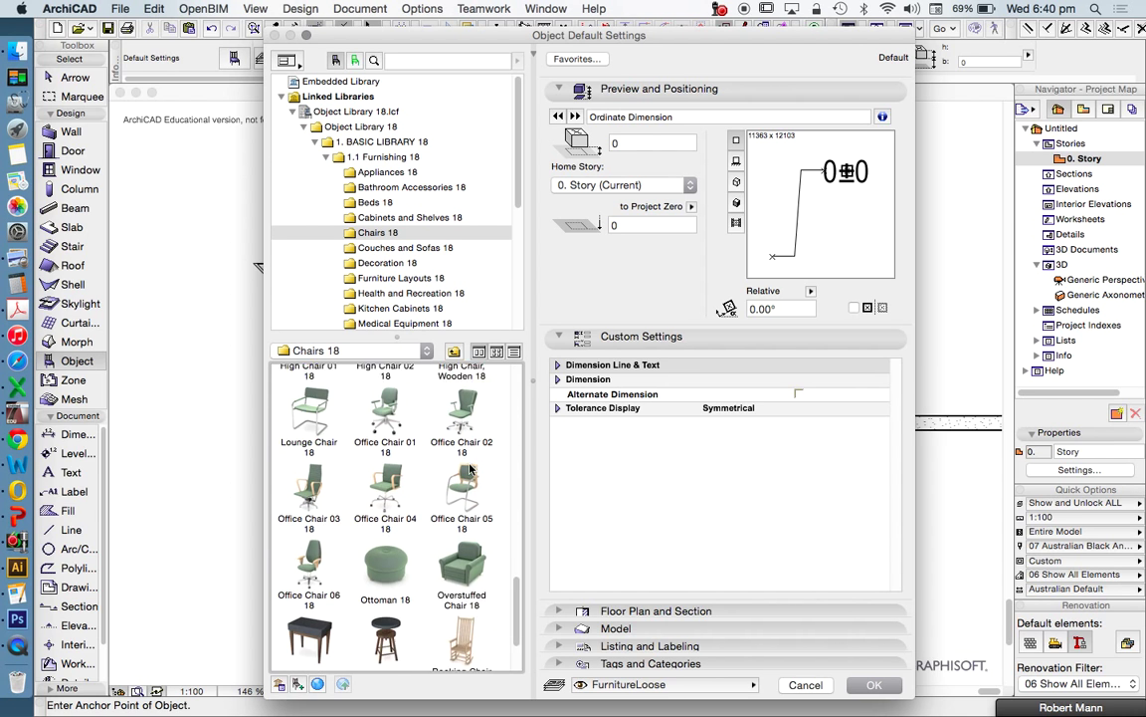
scroll(470, 469, down, 3)
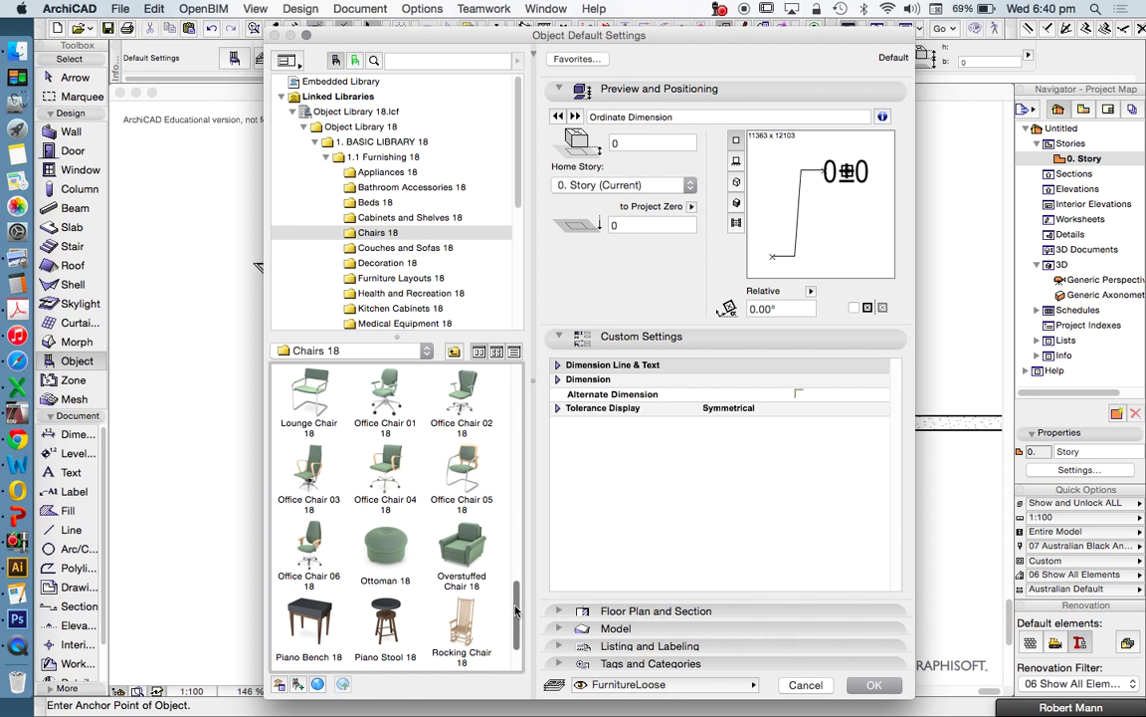
drag(515, 611, 440, 335)
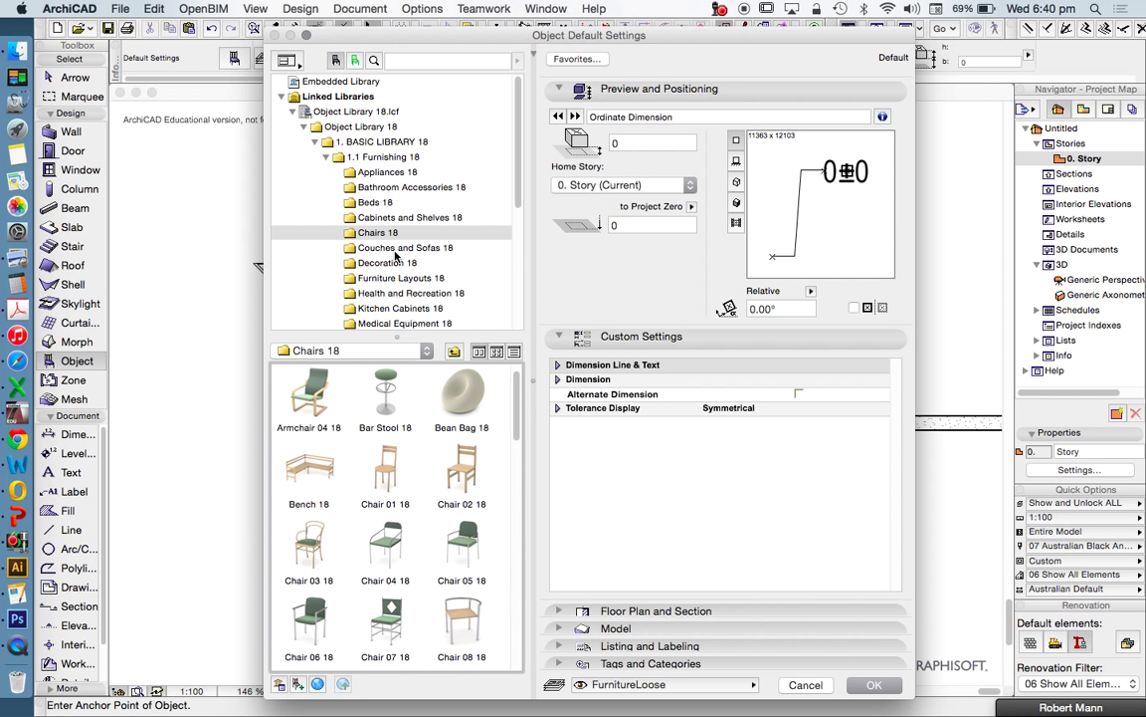
click(395, 248)
click(391, 265)
click(390, 280)
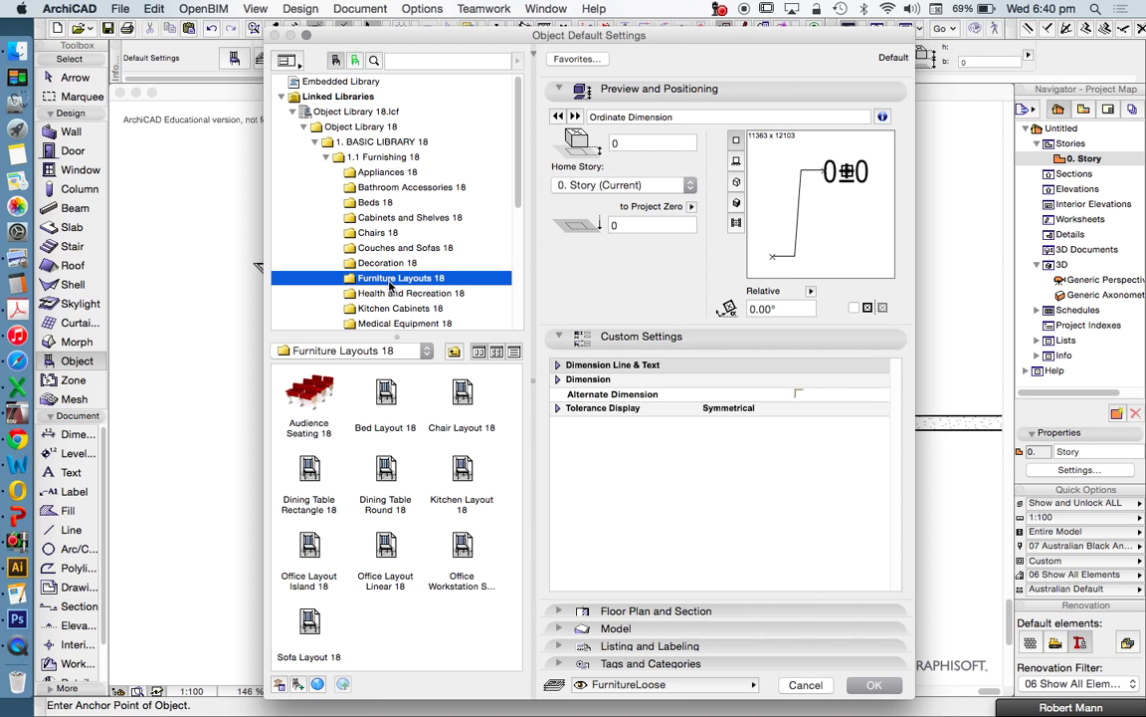
scroll(520, 264, down, 3)
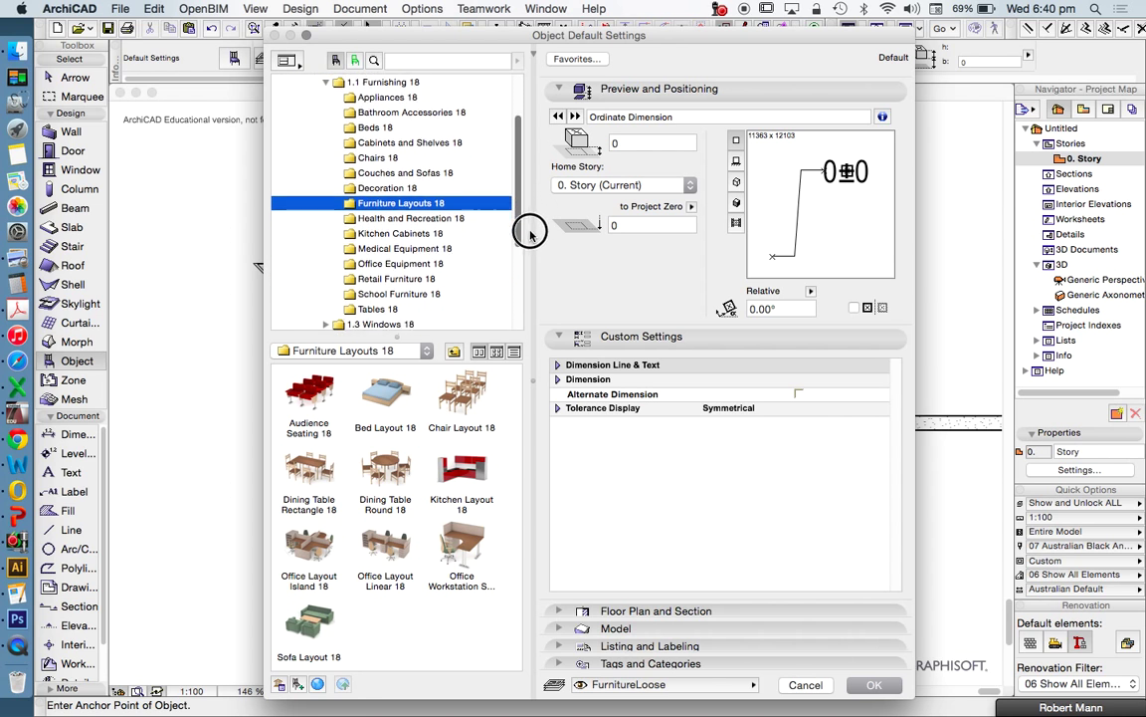
key(Down)
click(390, 227)
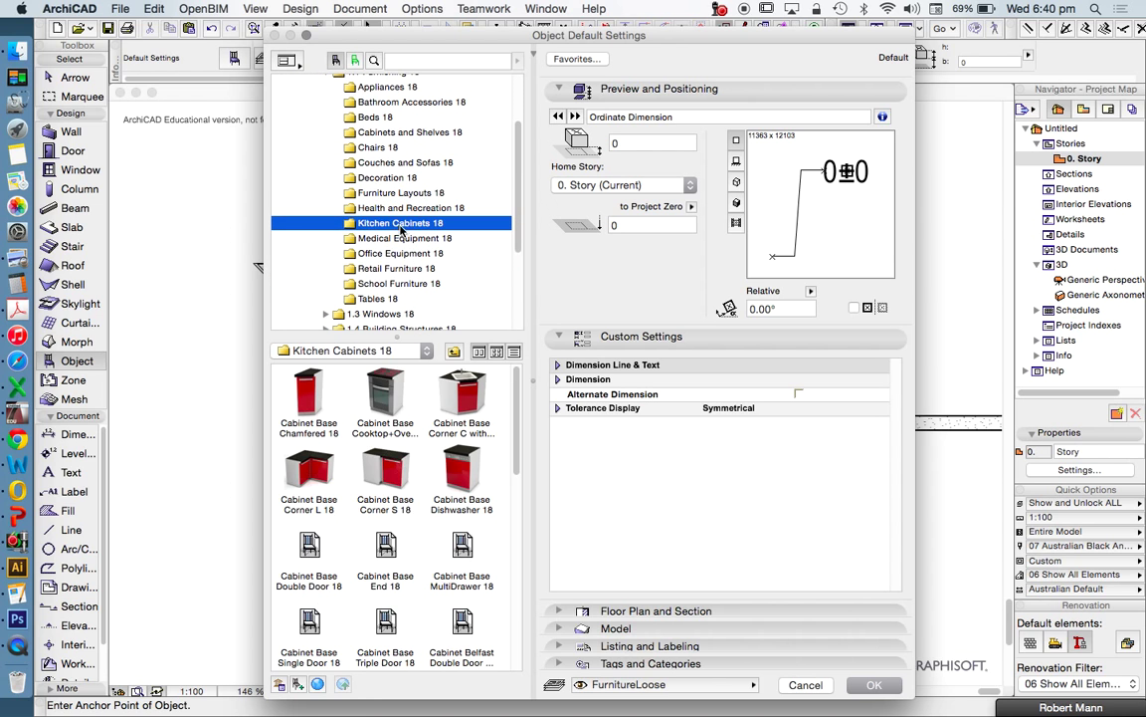
click(394, 240)
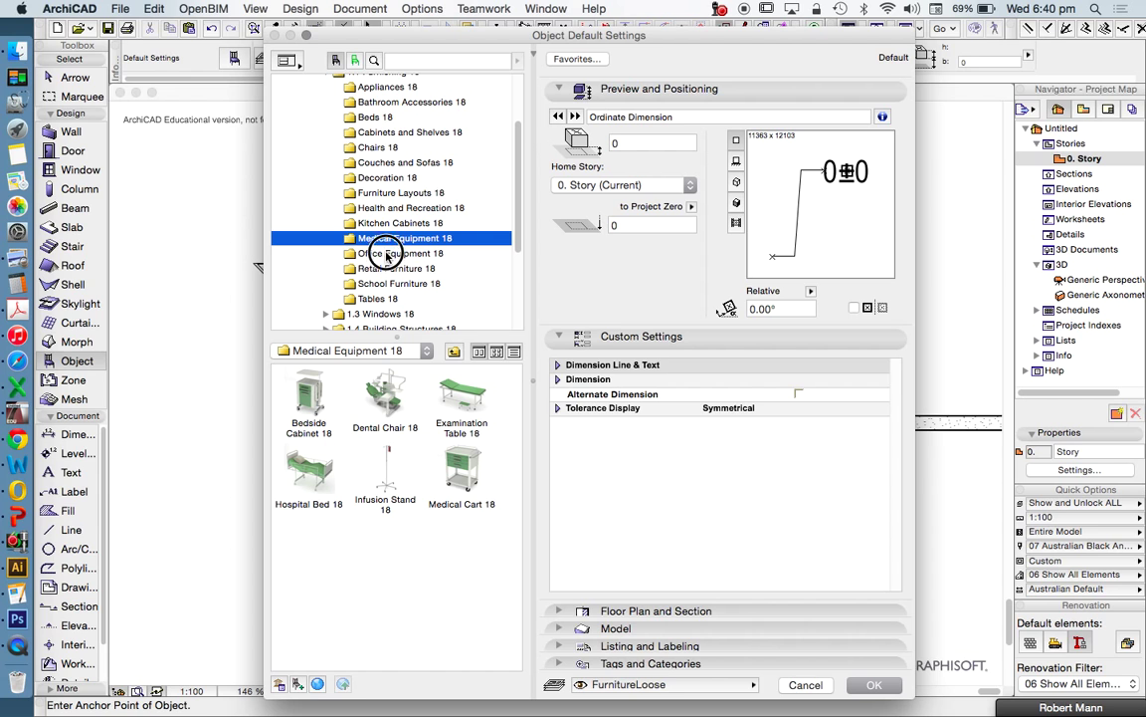
click(386, 252)
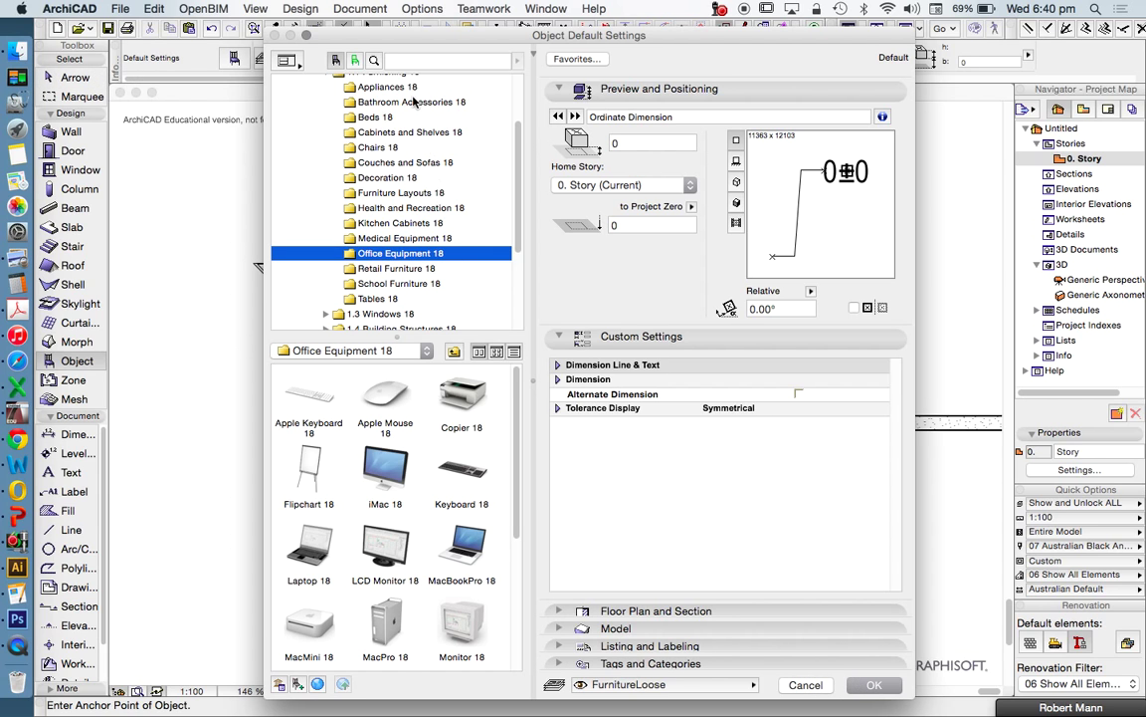
Step: Choose Bed 18 (900 × 2000) from the Beds category and place it above the walls
click(345, 117)
click(319, 418)
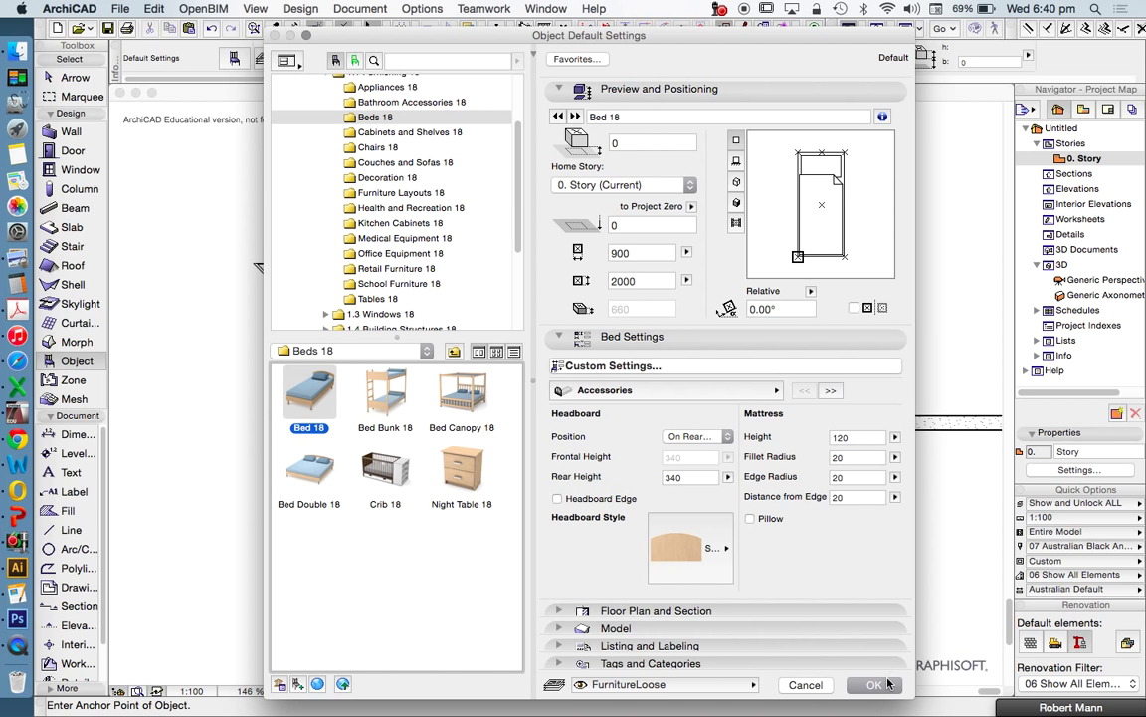
key(Return)
click(625, 223)
scroll(429, 575, down, 2)
click(72, 78)
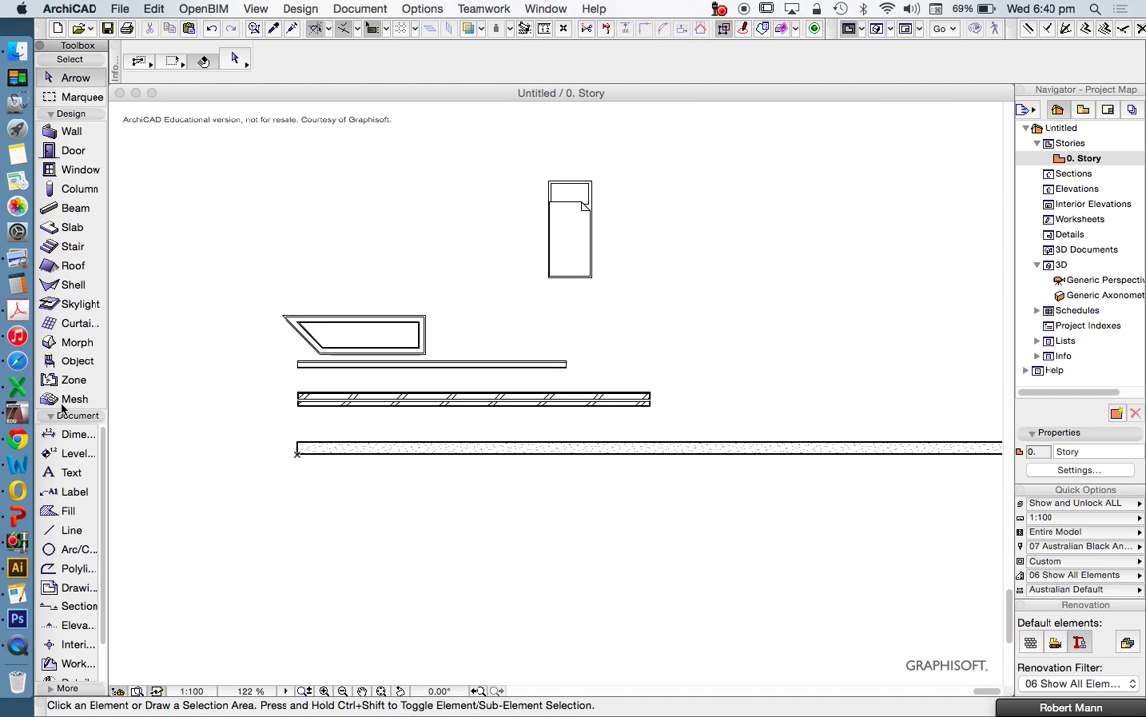
Step: Preview the Zone and Mesh tools, then collapse the Design tool group
click(67, 382)
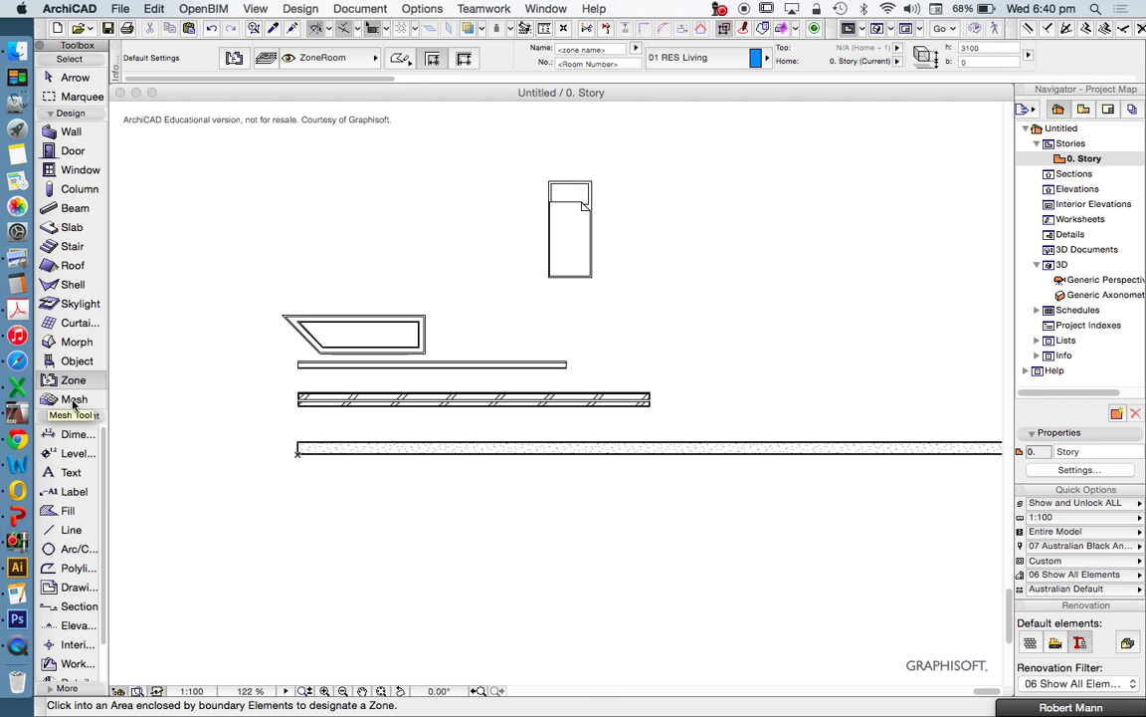
click(71, 399)
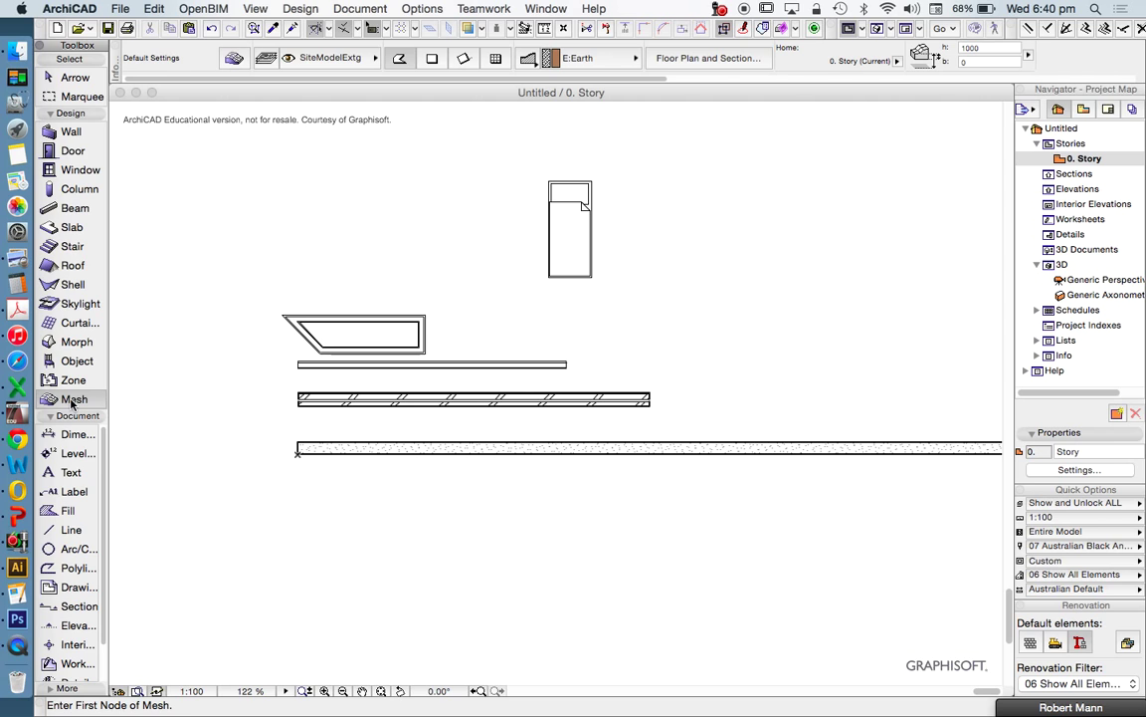
click(53, 115)
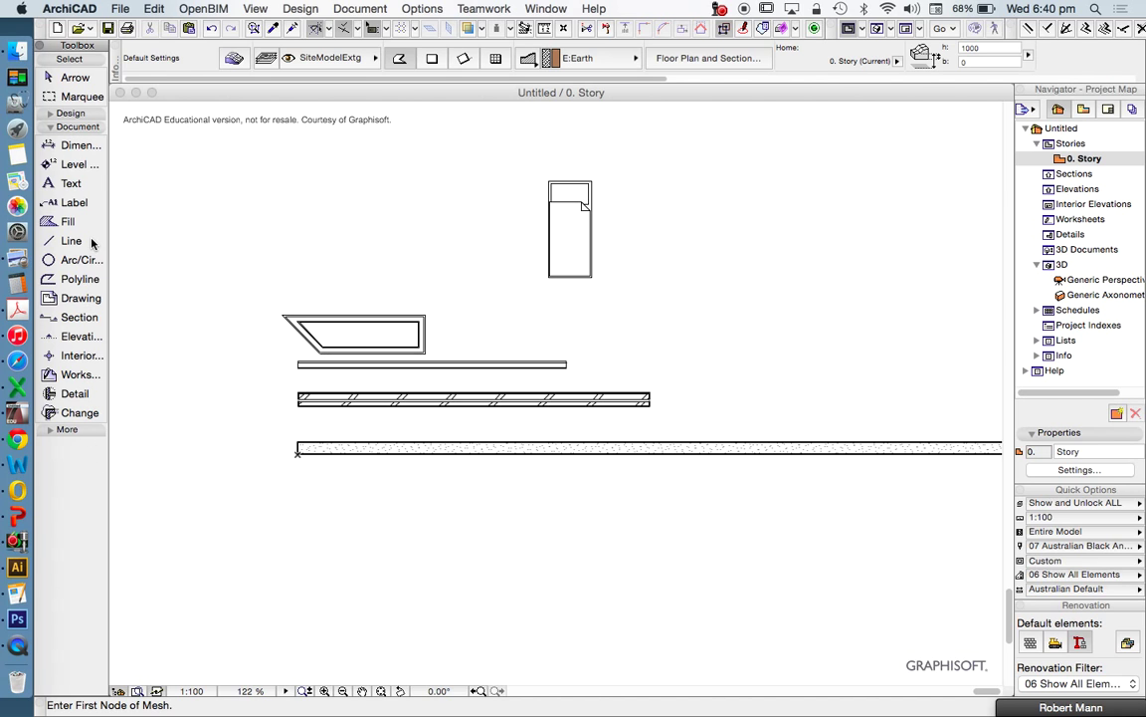
Step: Draw a closed triangle of three 2D lines to the left of the bed
click(50, 77)
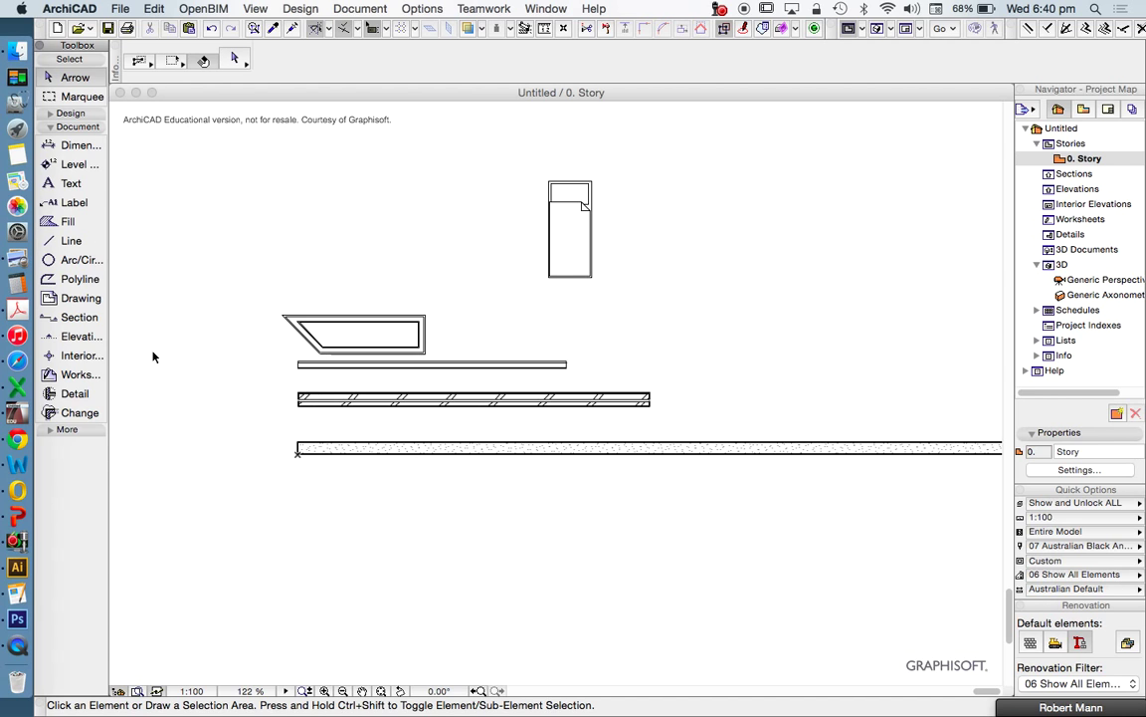
click(64, 241)
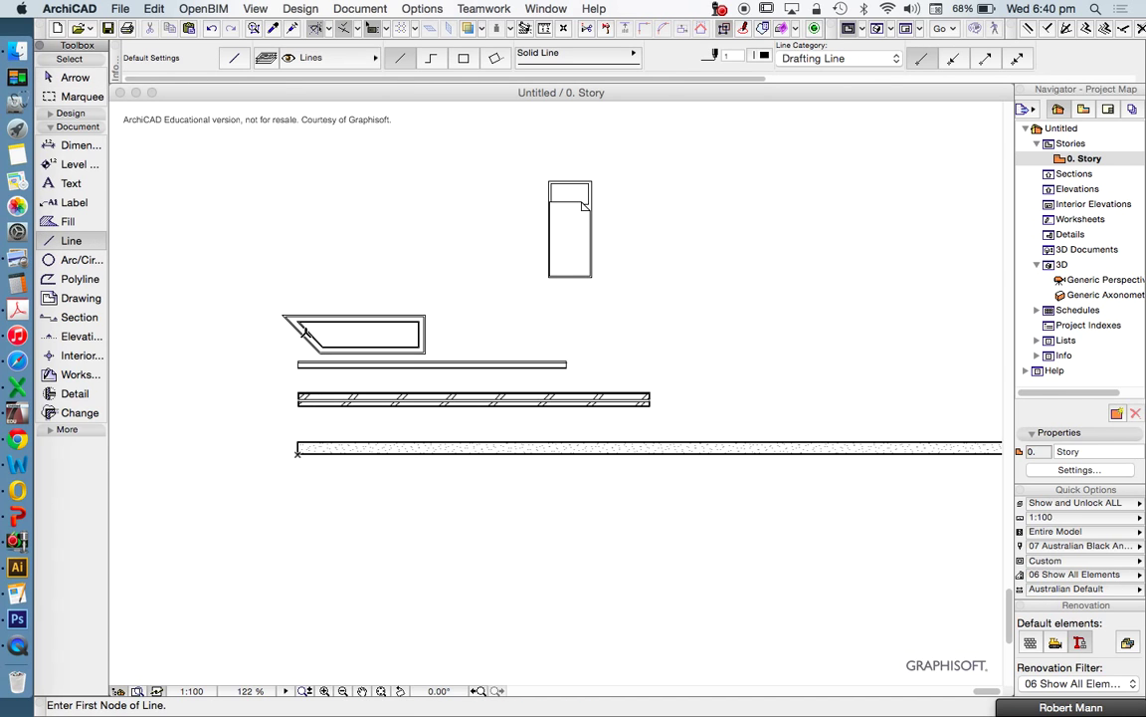
scroll(304, 331, up, 2)
drag(315, 205, 310, 295)
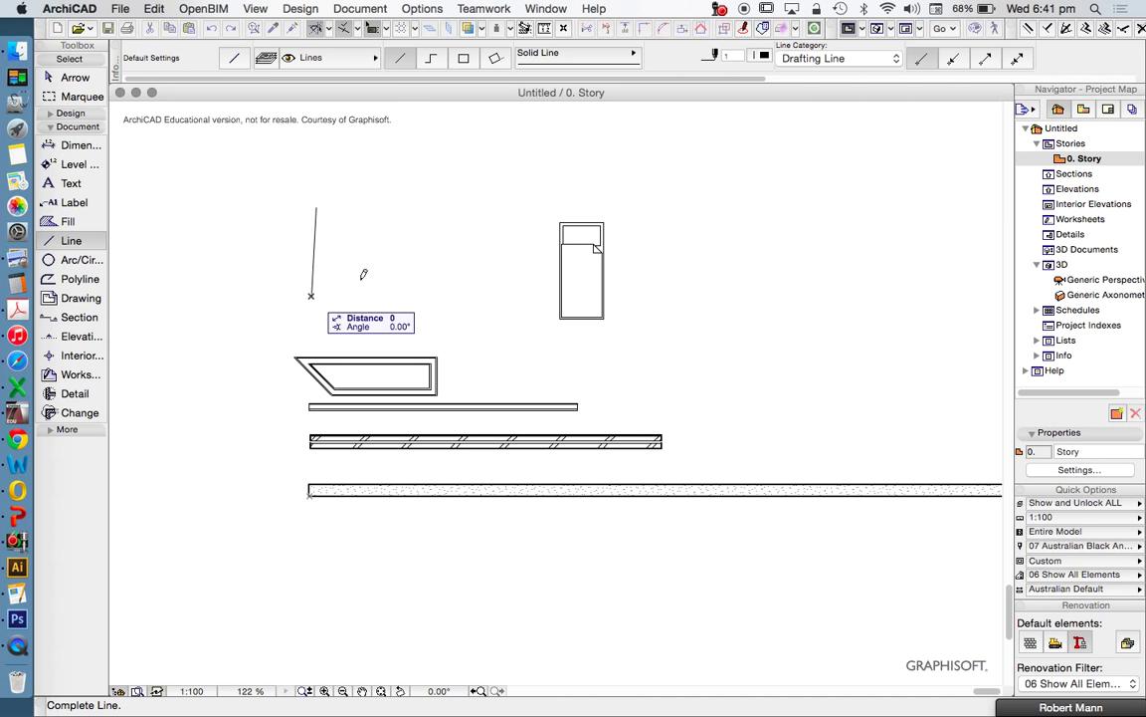
click(422, 259)
click(422, 258)
click(316, 207)
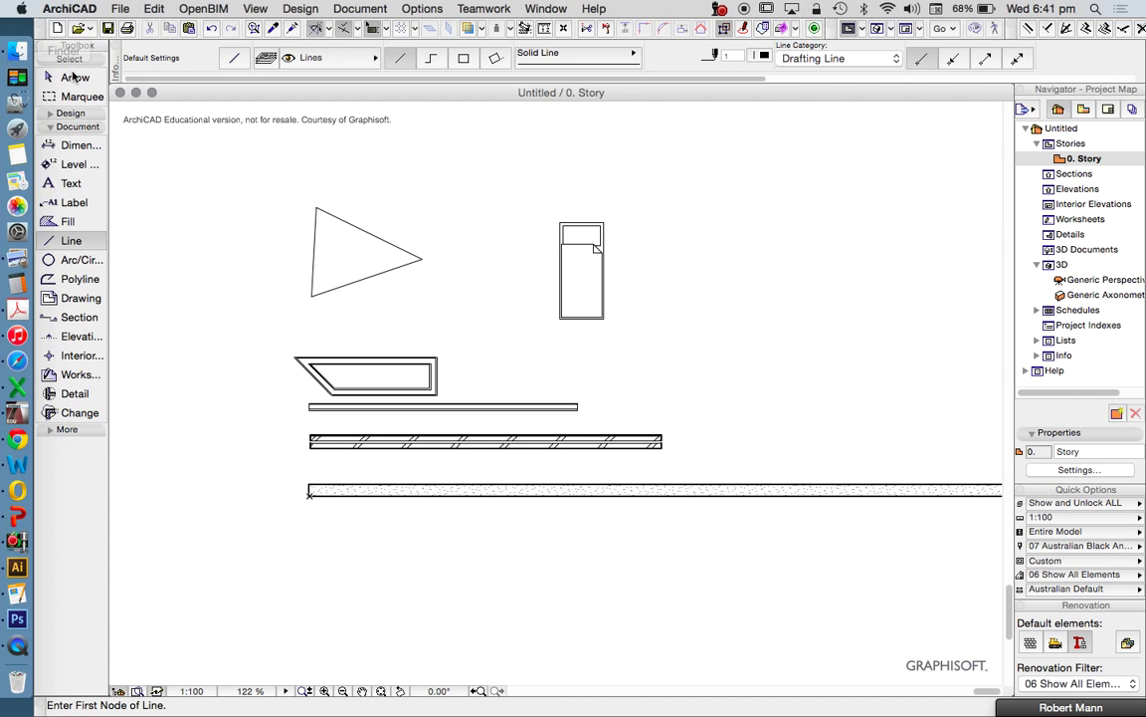
Step: Select the three triangle lines, view them in 3D, and return to 0. Story
click(74, 77)
drag(287, 185, 442, 311)
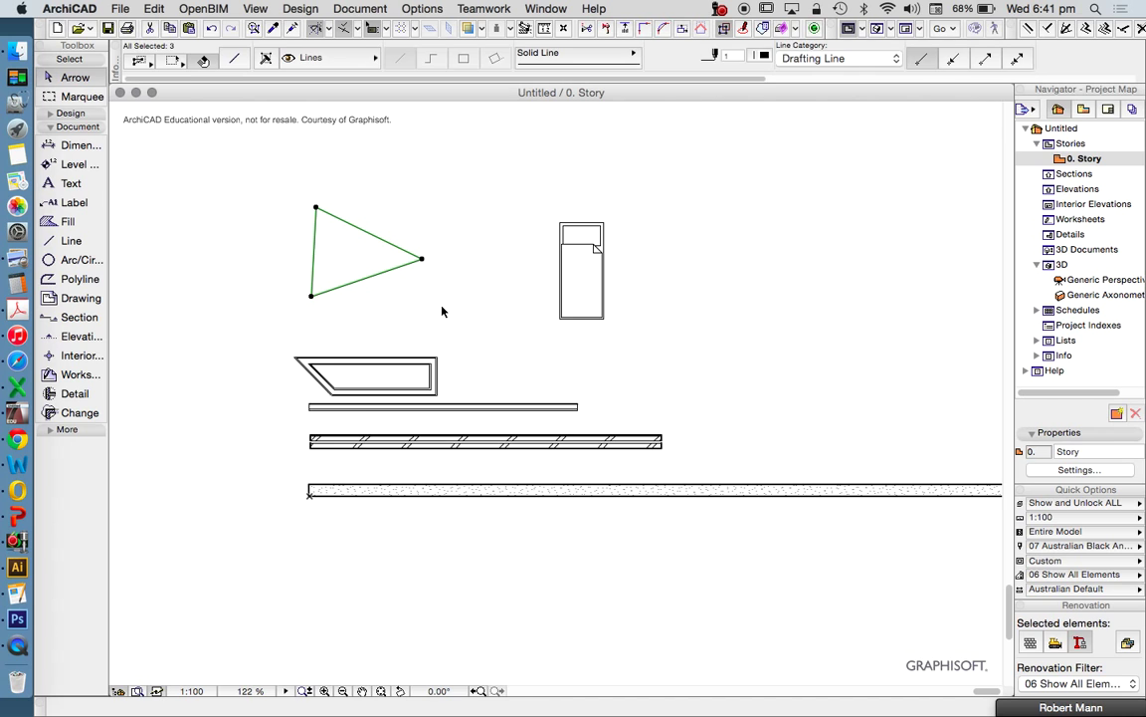
right_click(417, 166)
click(511, 397)
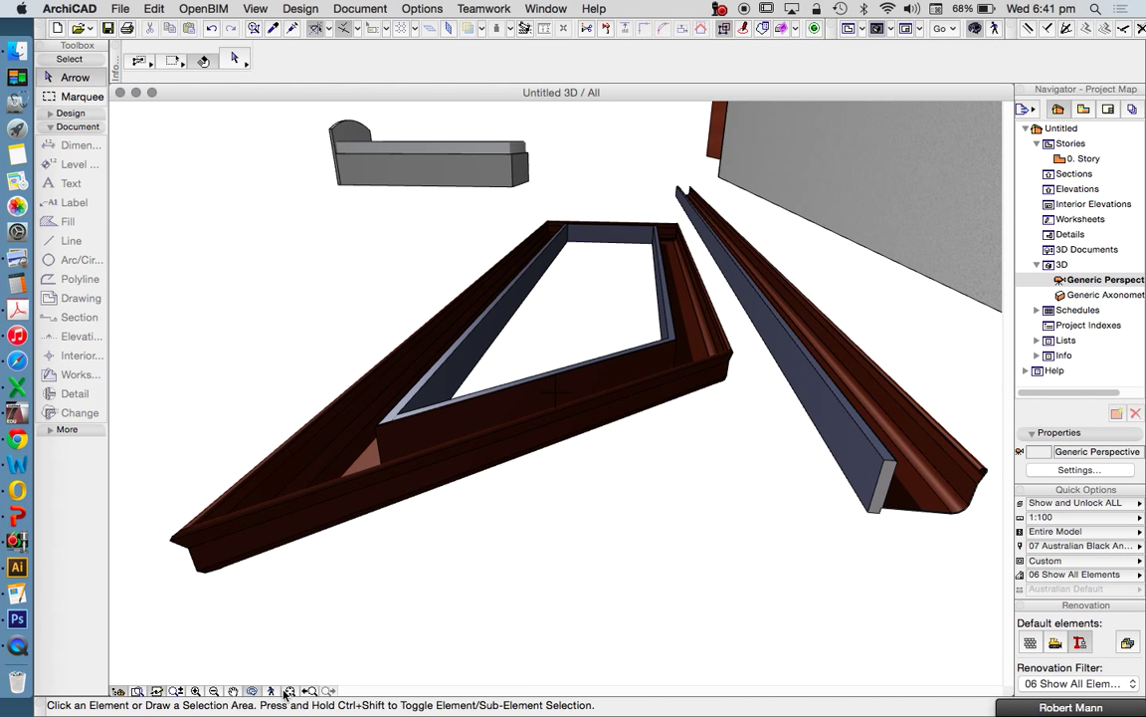
click(287, 693)
drag(453, 538, 555, 460)
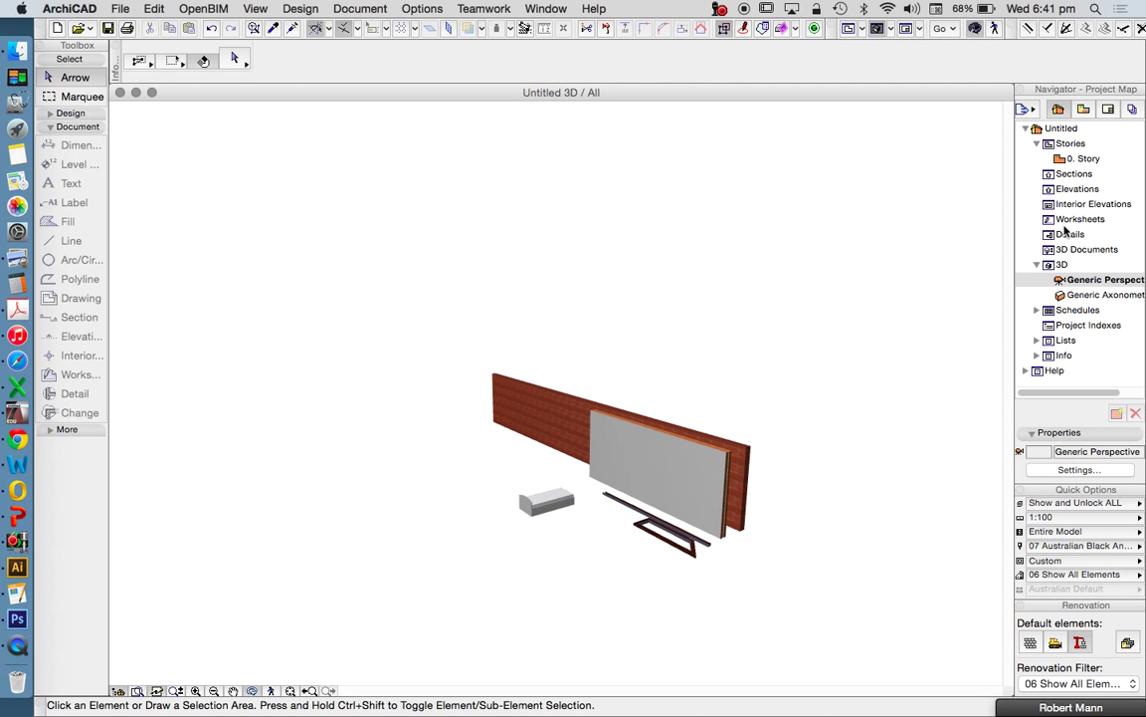
double_click(1082, 159)
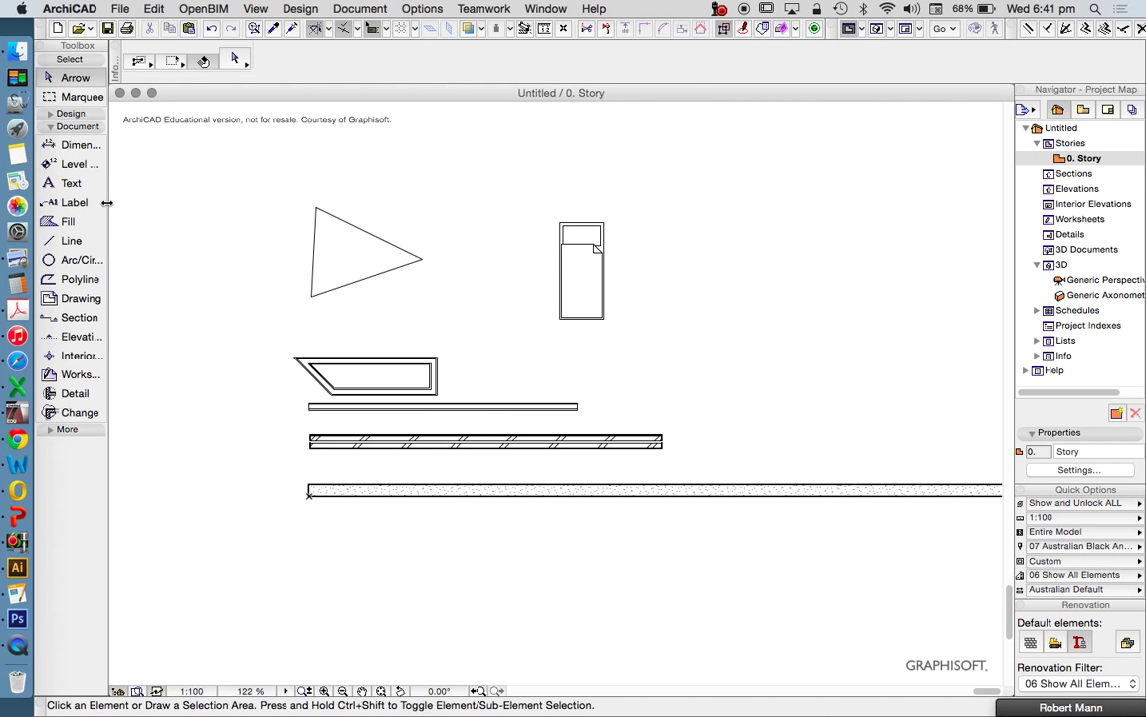
click(68, 221)
Step: Draw a four-sided fill polygon to the left of the triangle
scroll(466, 269, down, 3)
scroll(351, 197, up, 5)
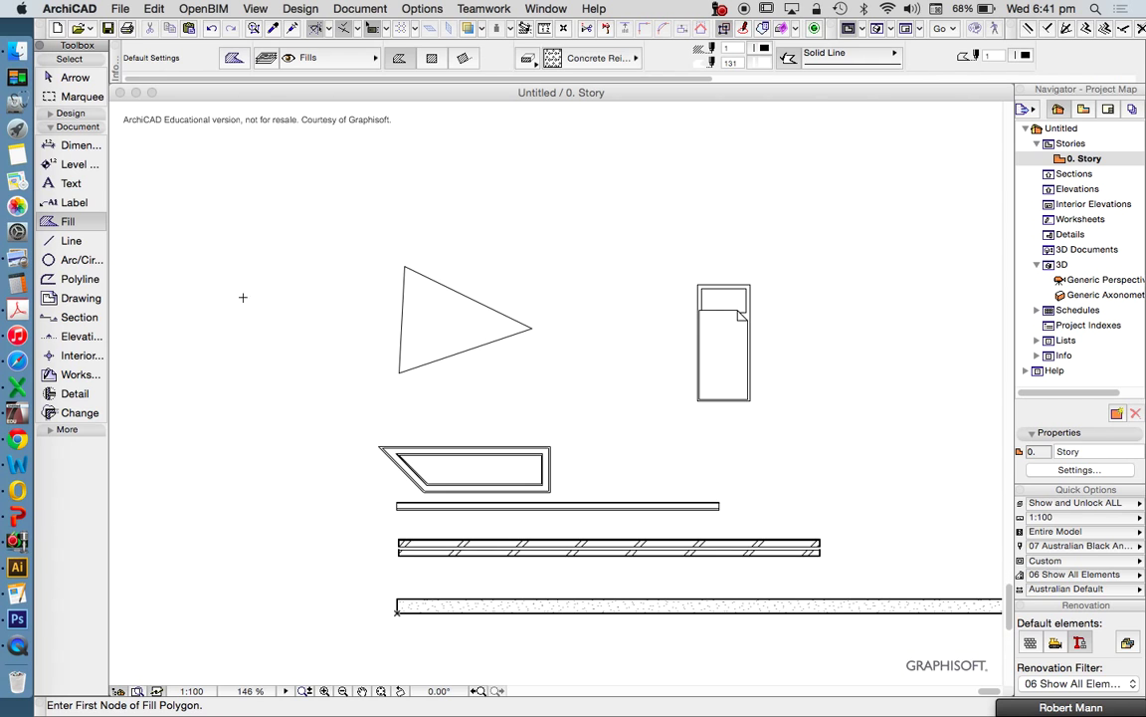
click(207, 299)
click(312, 298)
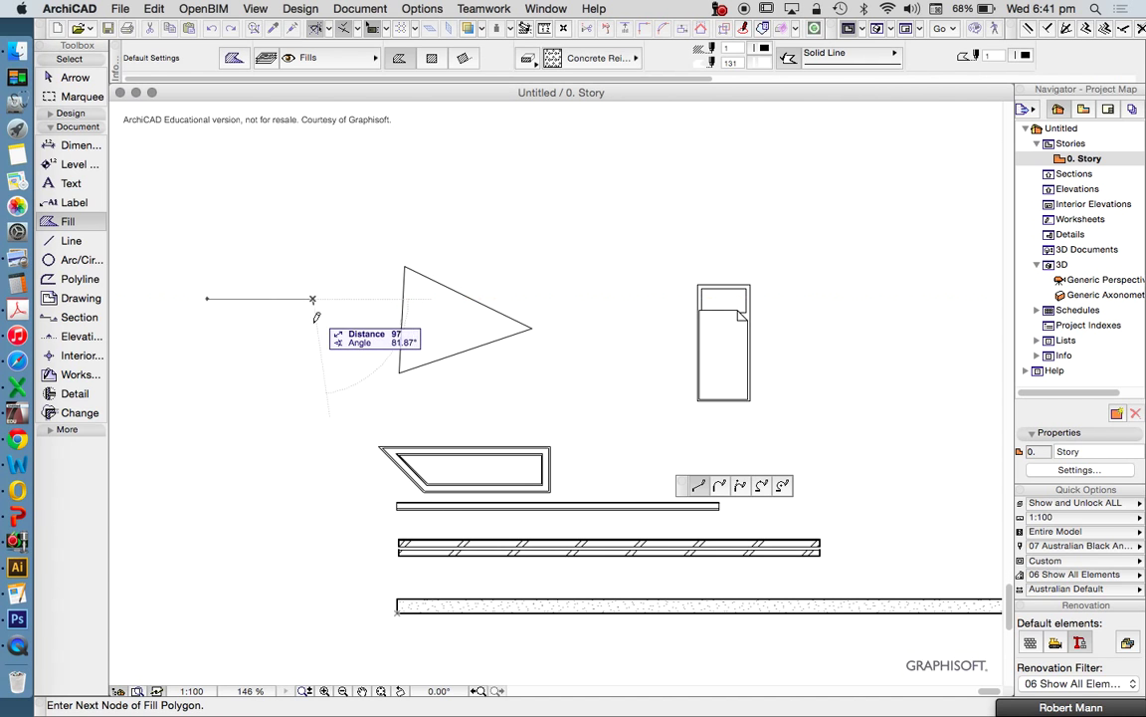
click(189, 358)
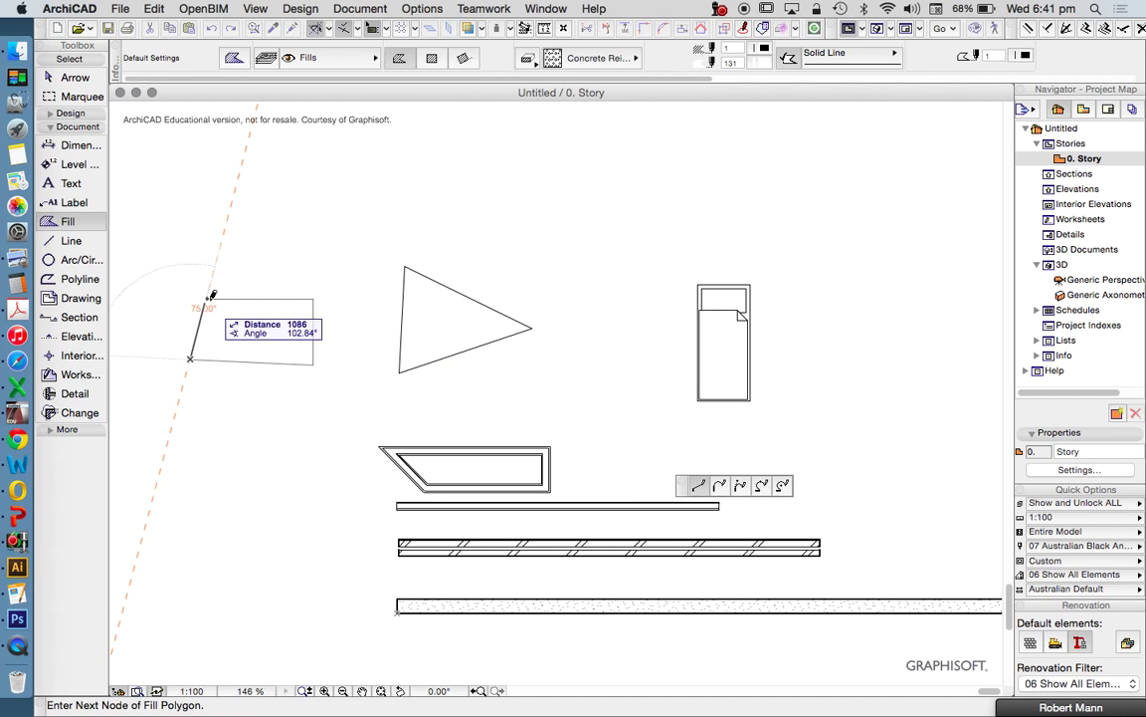
click(209, 296)
click(60, 74)
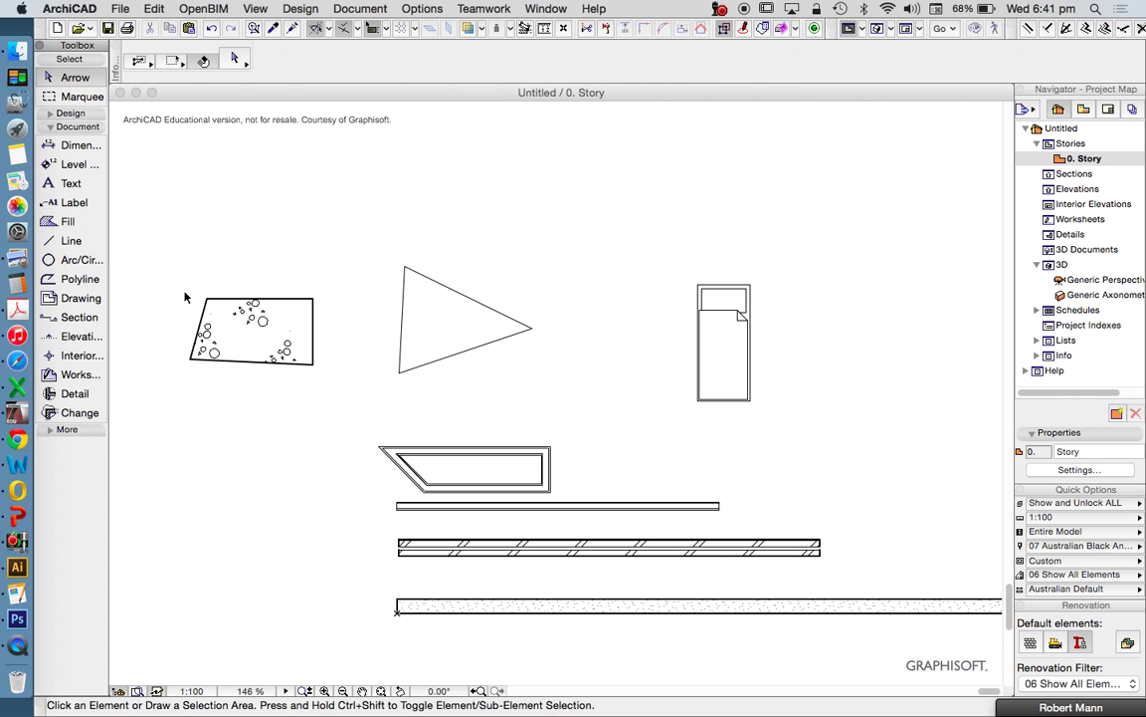
scroll(224, 326, up, 3)
Step: Apply the Rubble hatch pattern to the new fill and deselect it
click(277, 317)
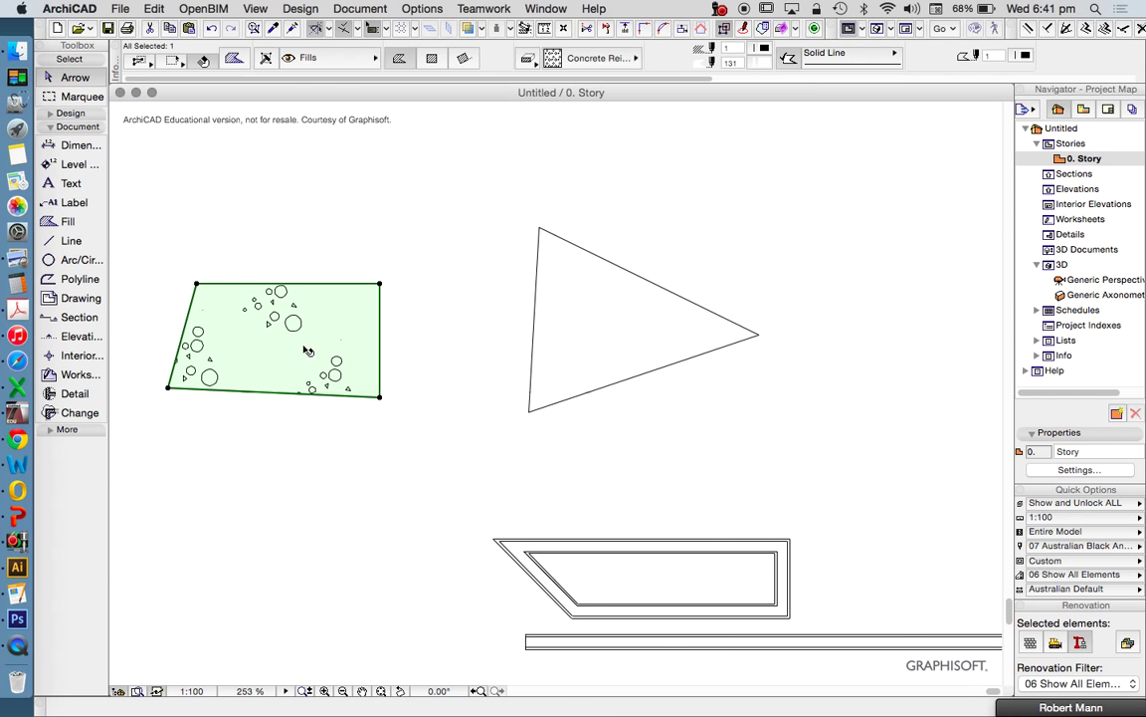
click(609, 59)
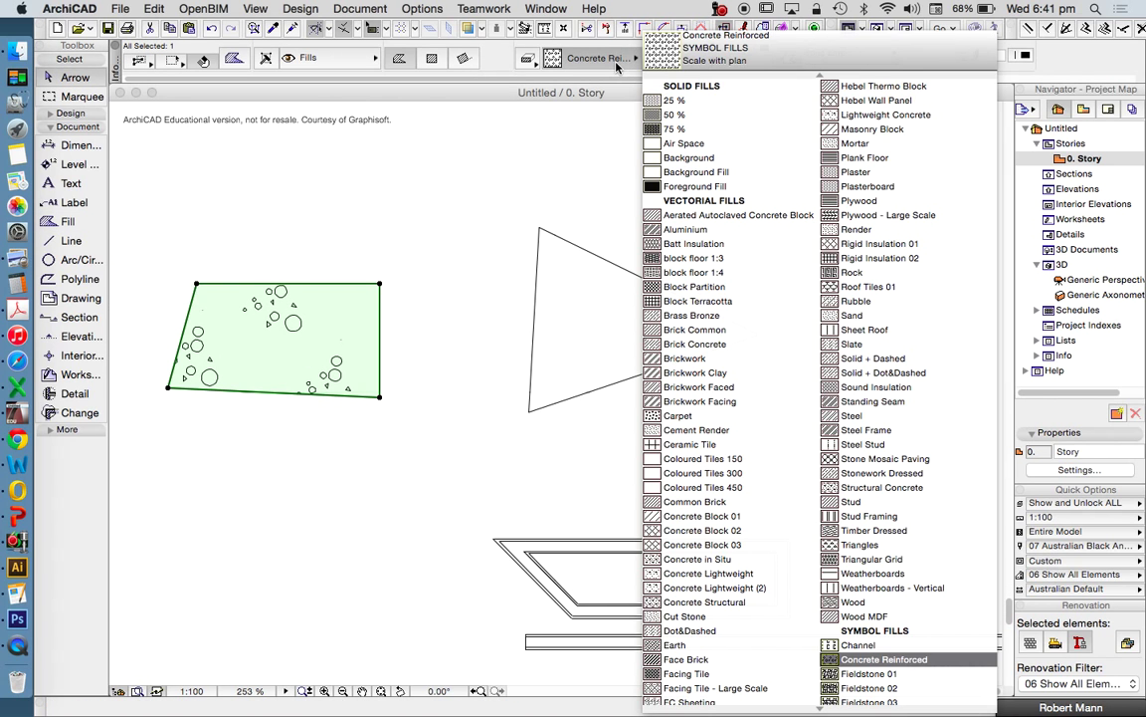
click(846, 301)
click(418, 298)
scroll(368, 299, down, 8)
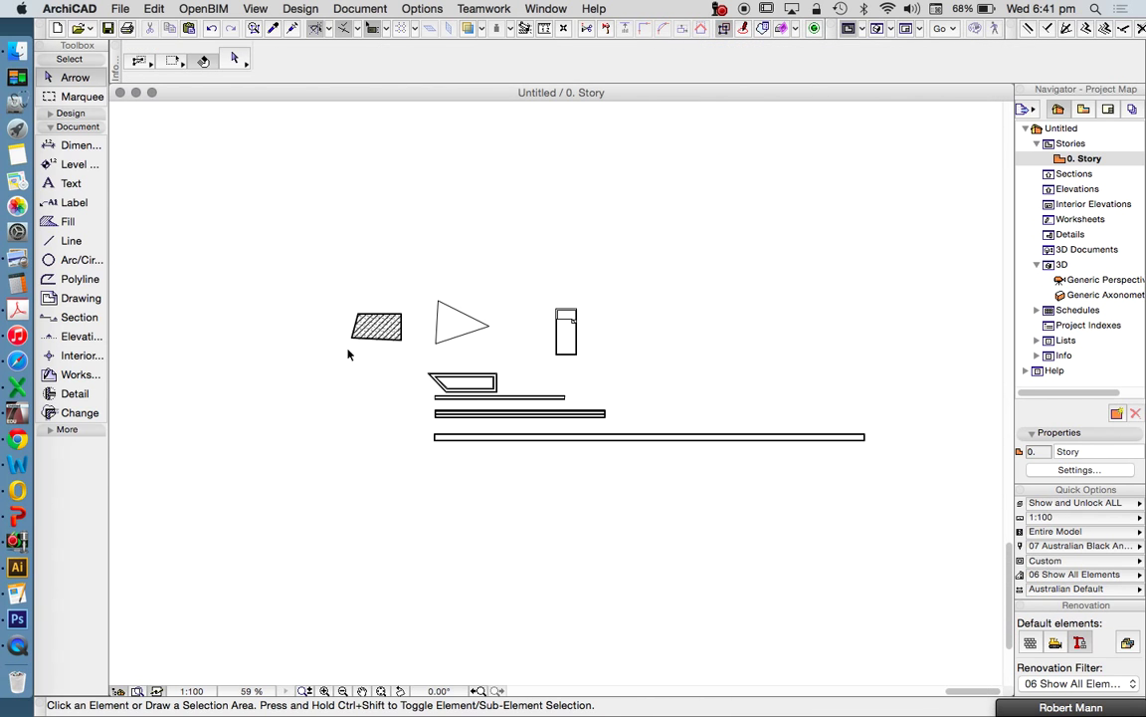
click(72, 260)
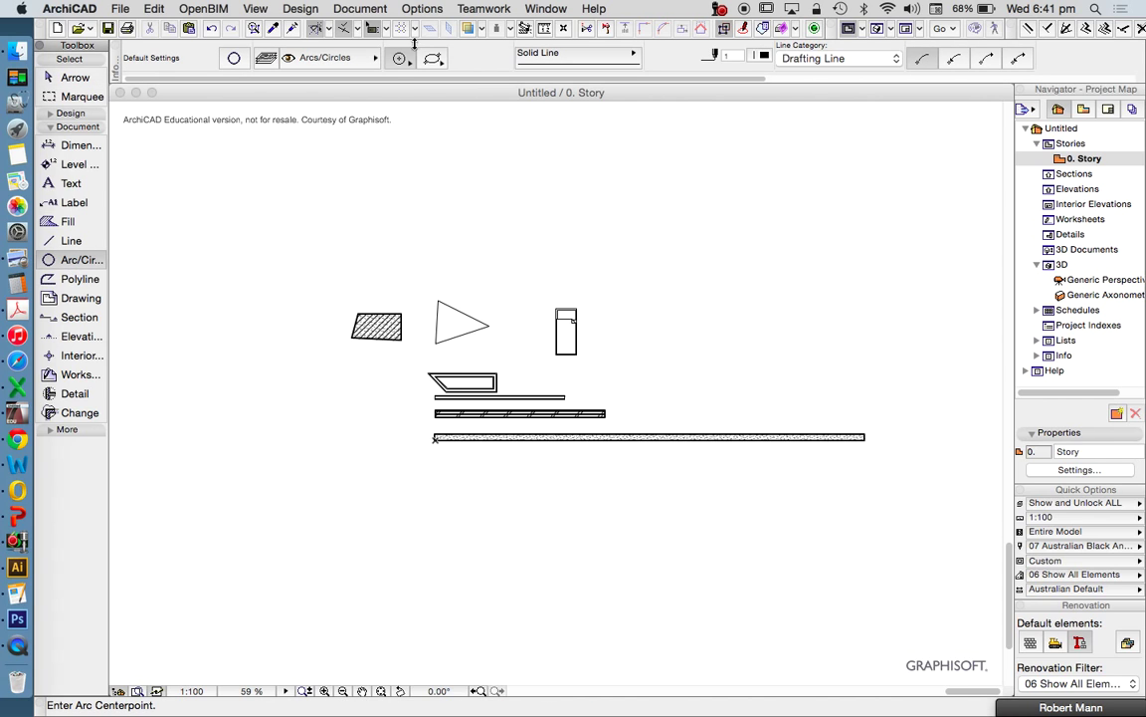
Step: Draw an open five-node polyline above the fill and triangle, then deselect it
drag(399, 58, 457, 69)
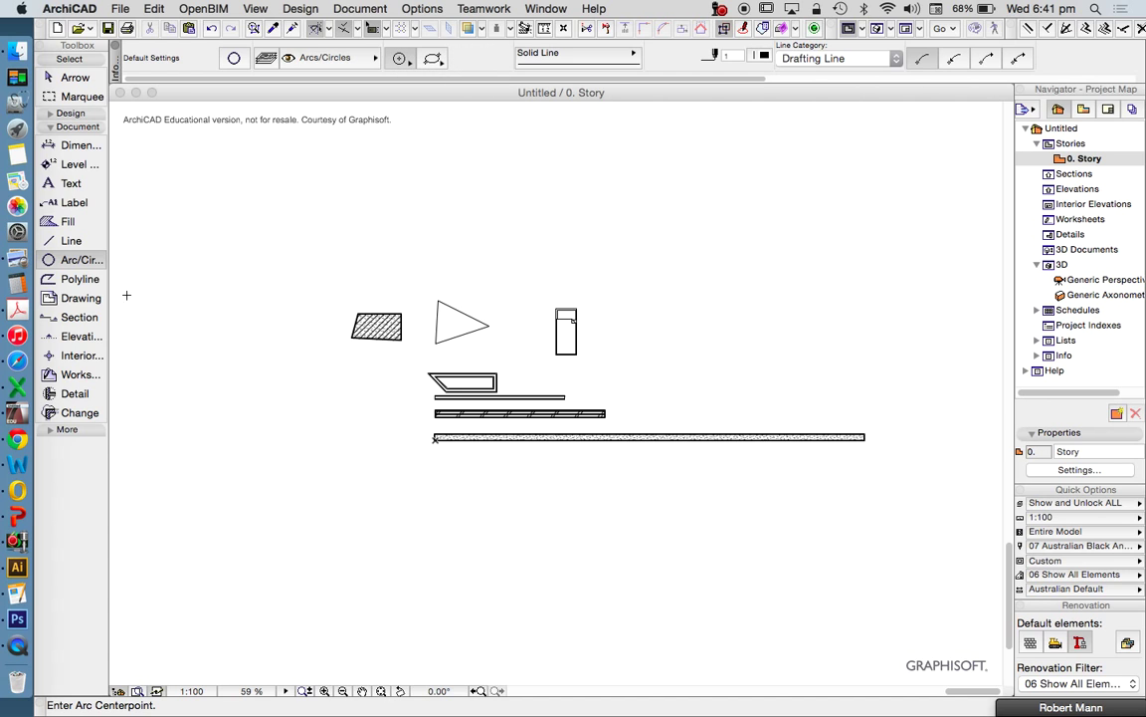
click(71, 278)
click(360, 243)
click(376, 195)
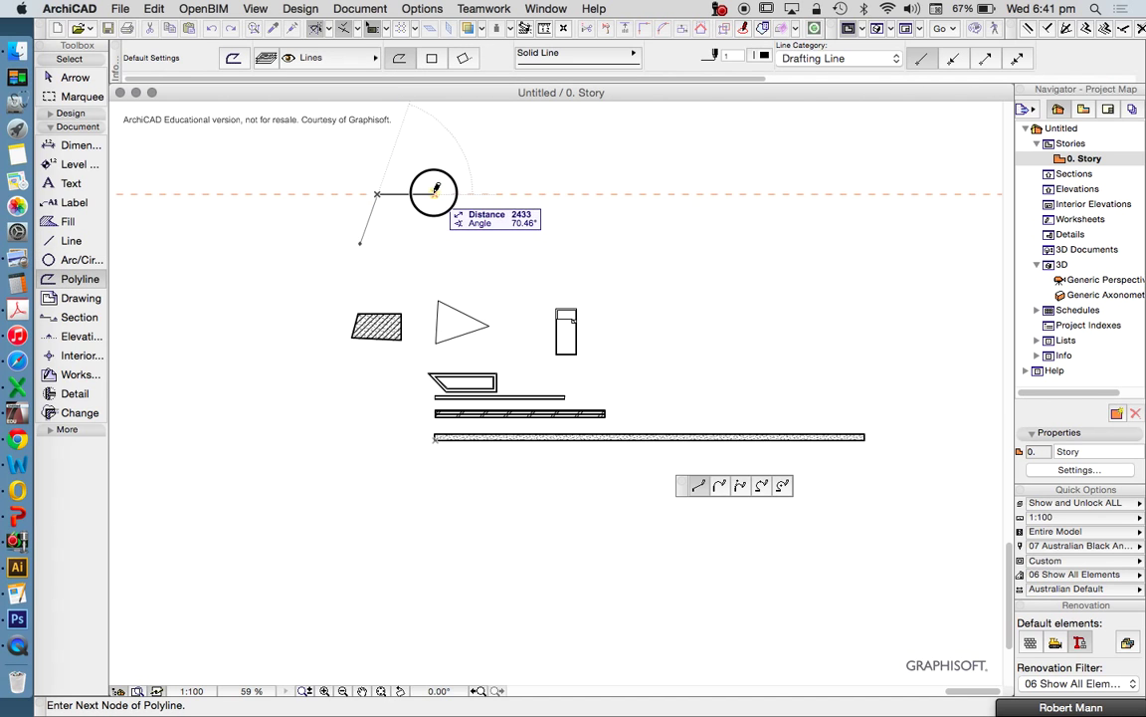
click(434, 195)
click(455, 233)
double_click(405, 253)
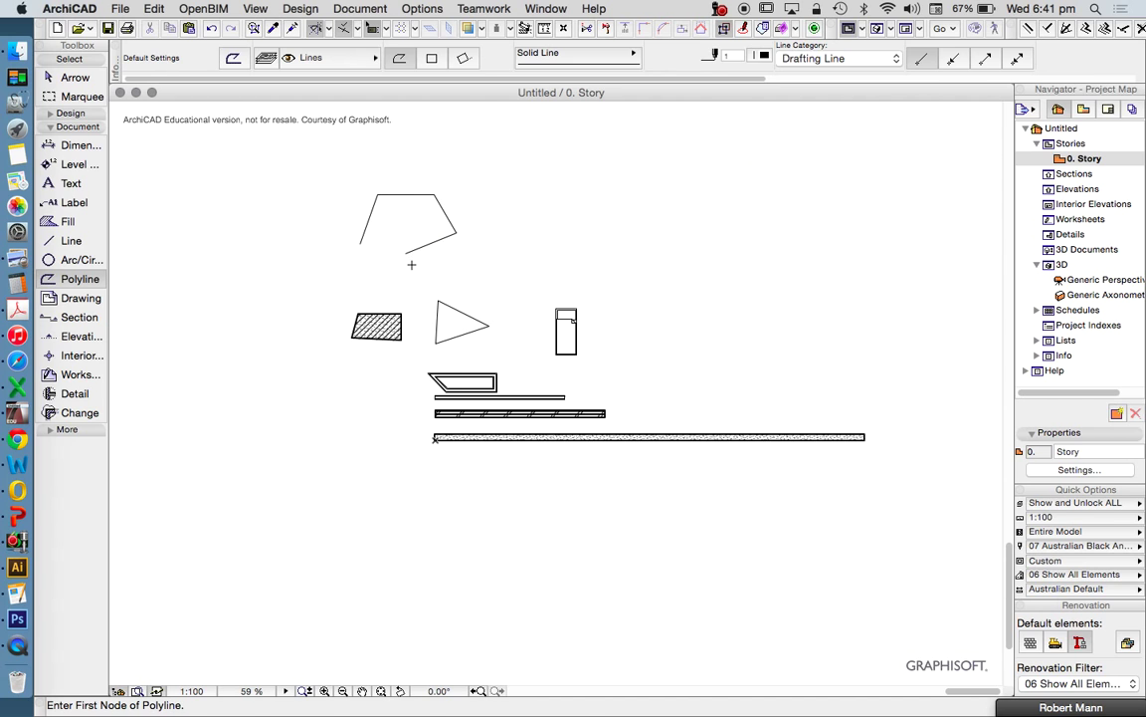
key(super+a)
scroll(409, 246, up, 3)
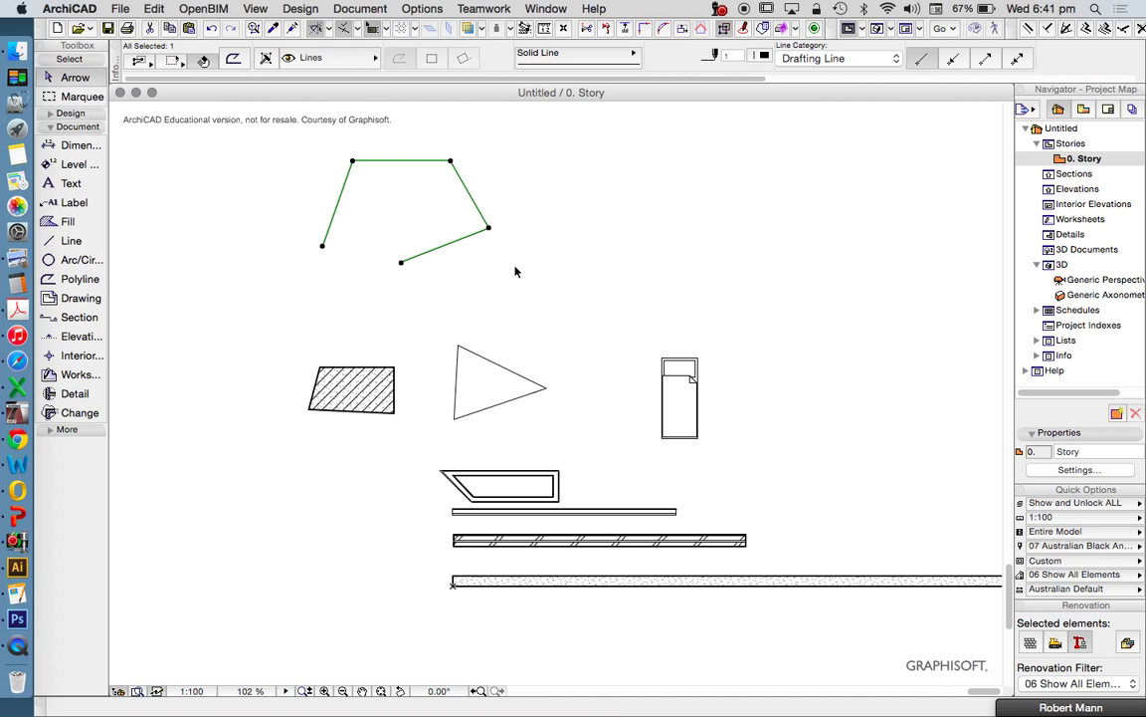
click(533, 213)
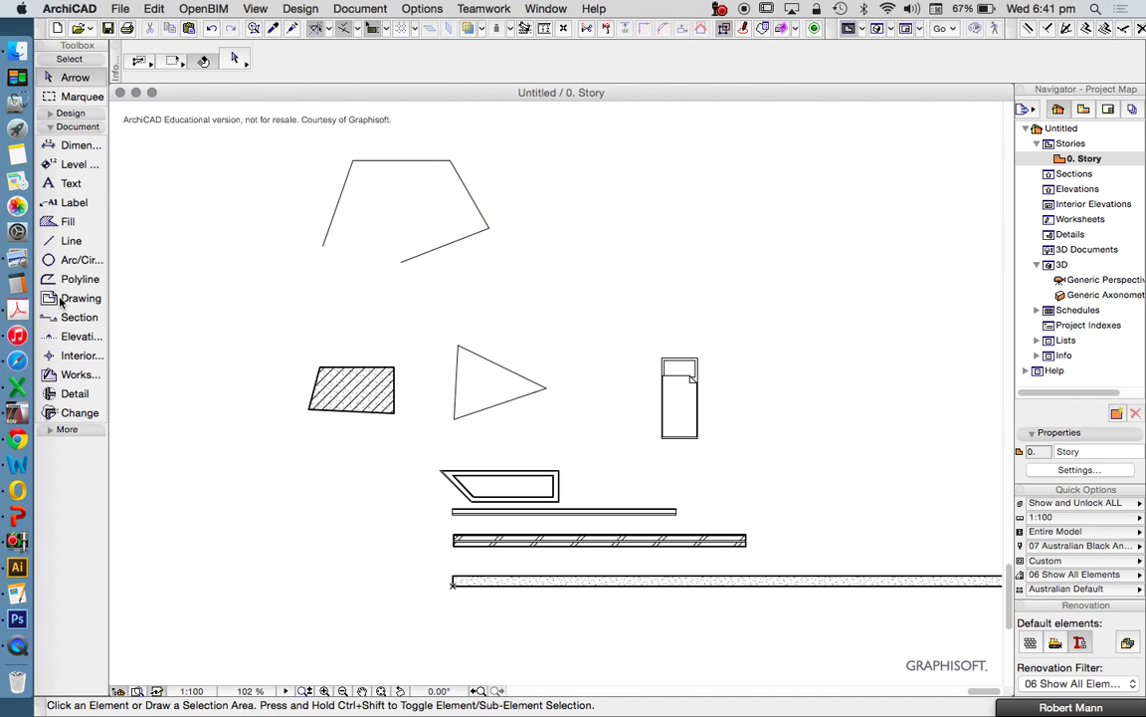
Step: Try the Worksheet and Detail tools, then expand the More tool group
click(73, 377)
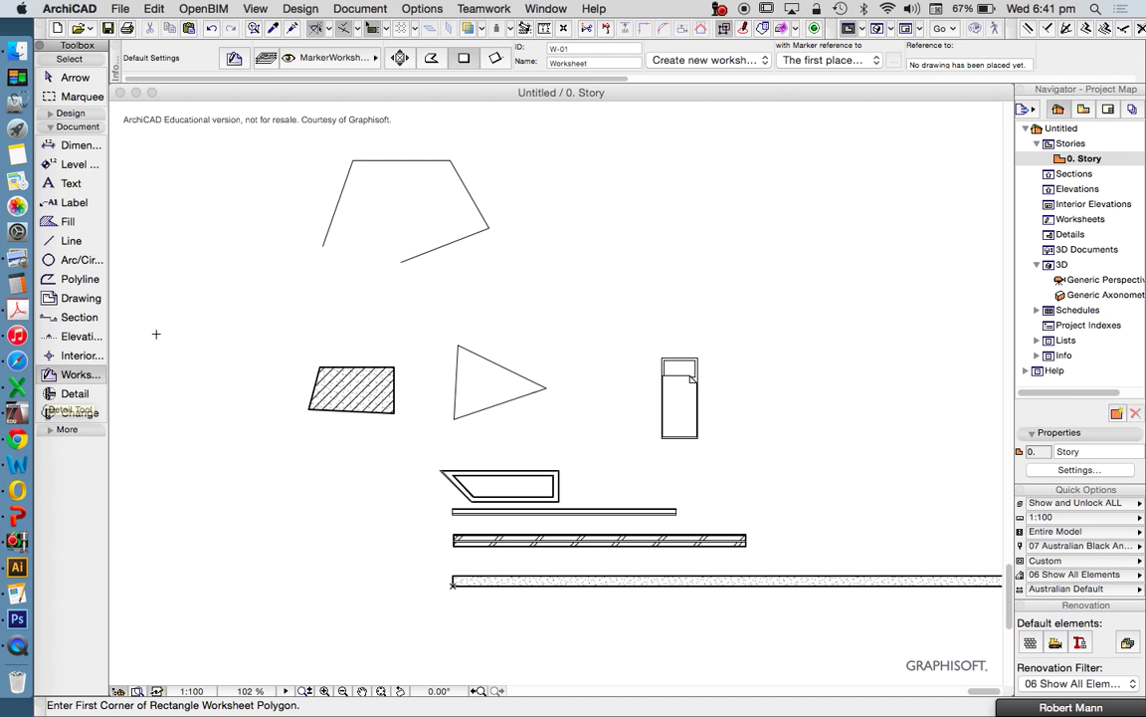
click(60, 394)
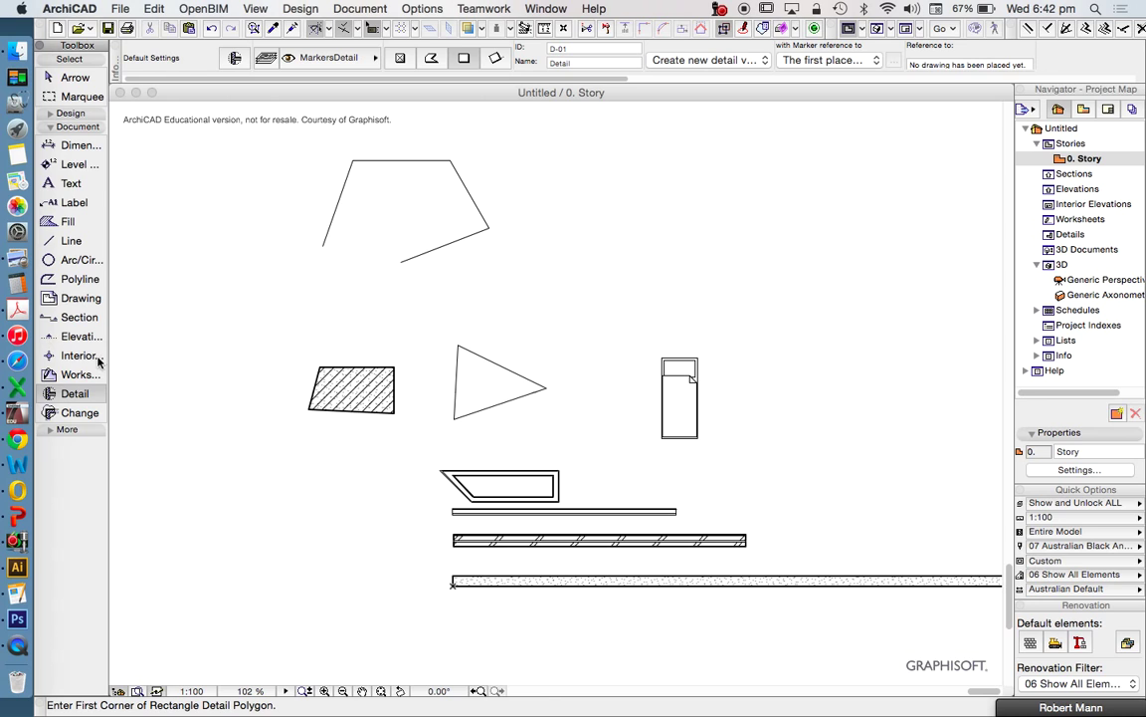
click(64, 431)
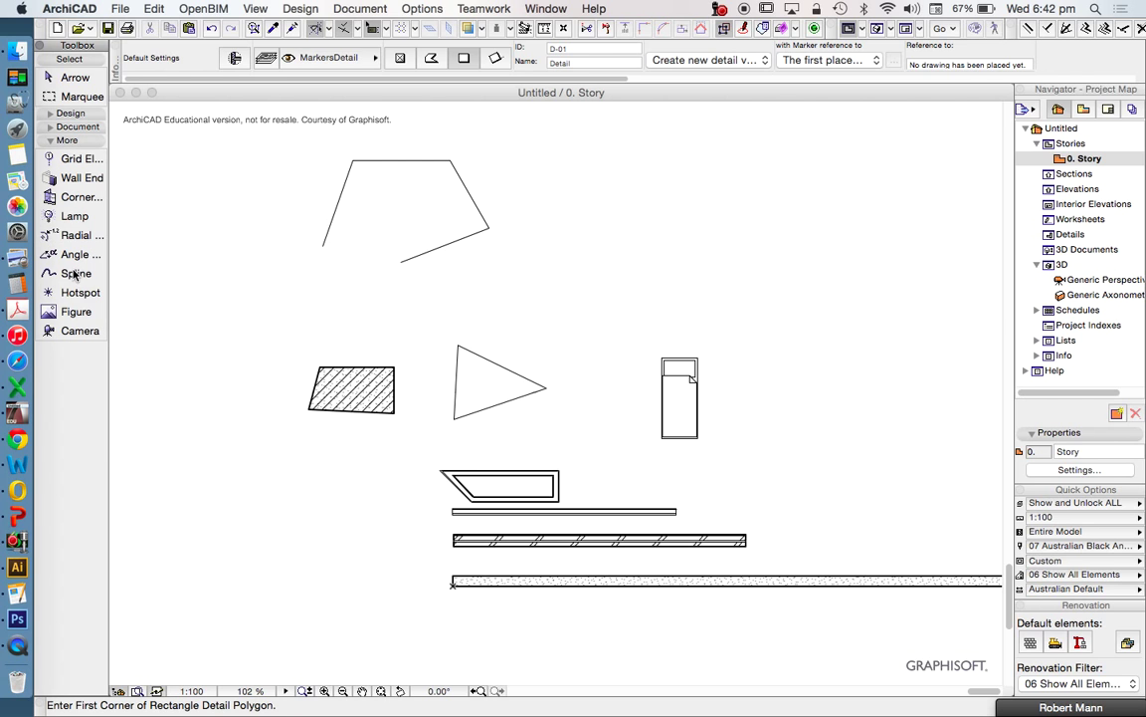
click(75, 273)
Step: Draw a smooth S-shaped spline through six nodes to the right of the polyline
scroll(637, 307, down, 2)
scroll(547, 318, up, 4)
click(488, 326)
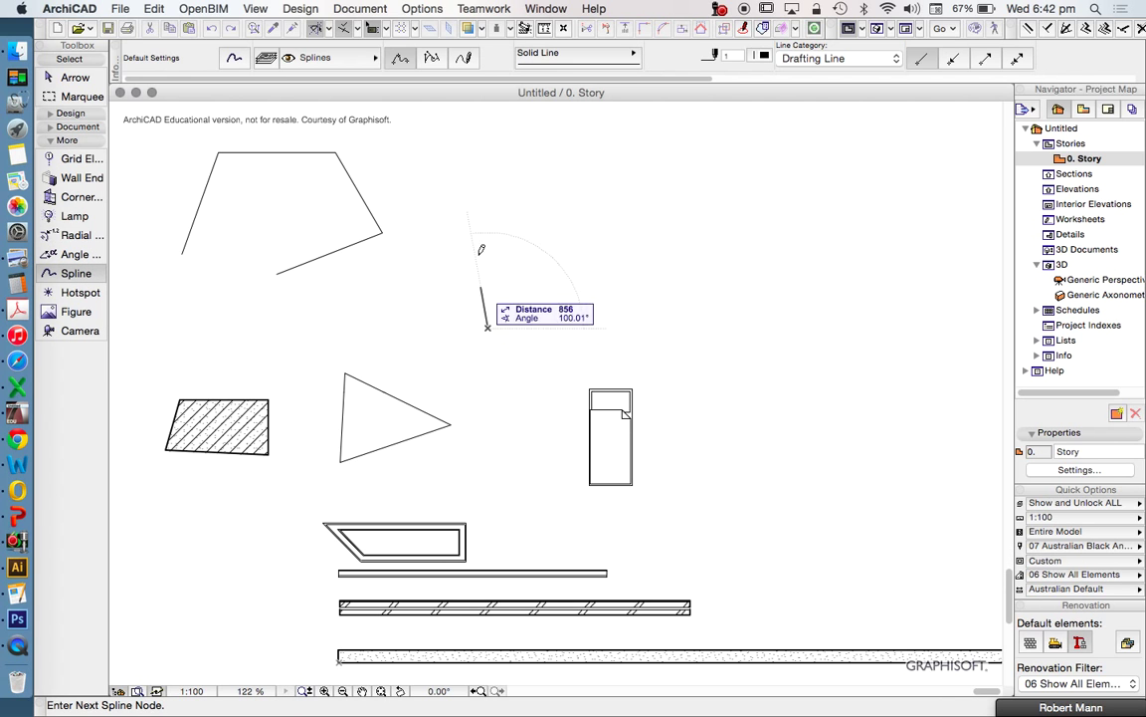
click(471, 261)
click(527, 216)
click(630, 276)
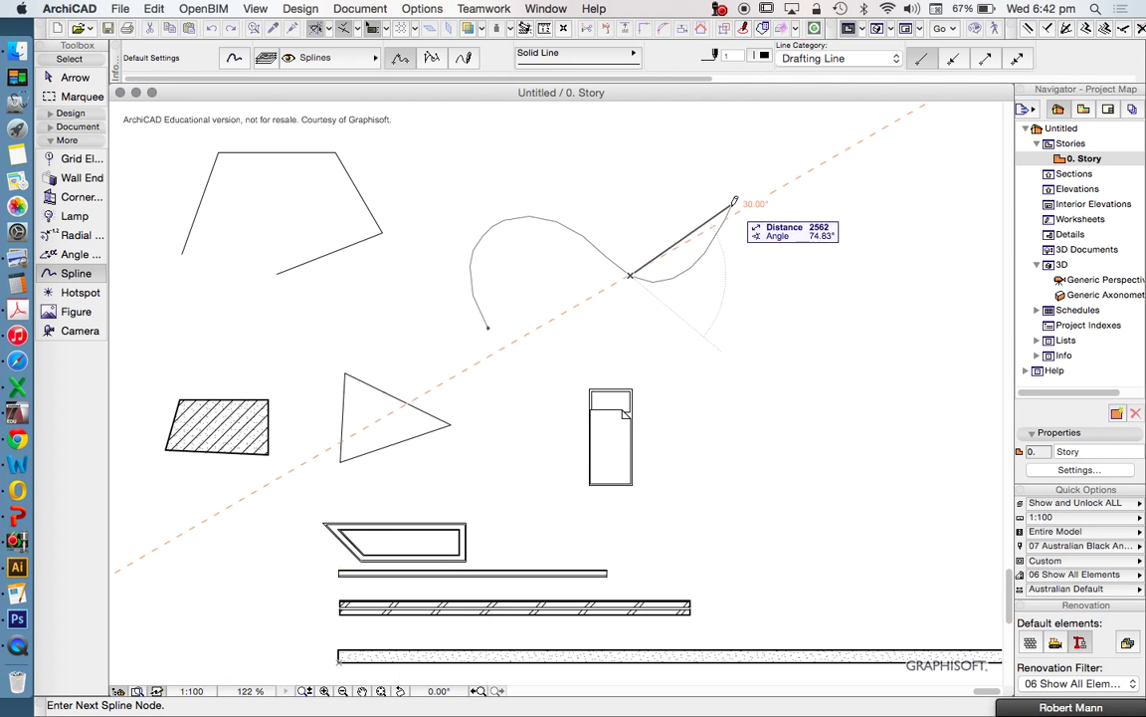
click(735, 205)
click(655, 178)
click(656, 178)
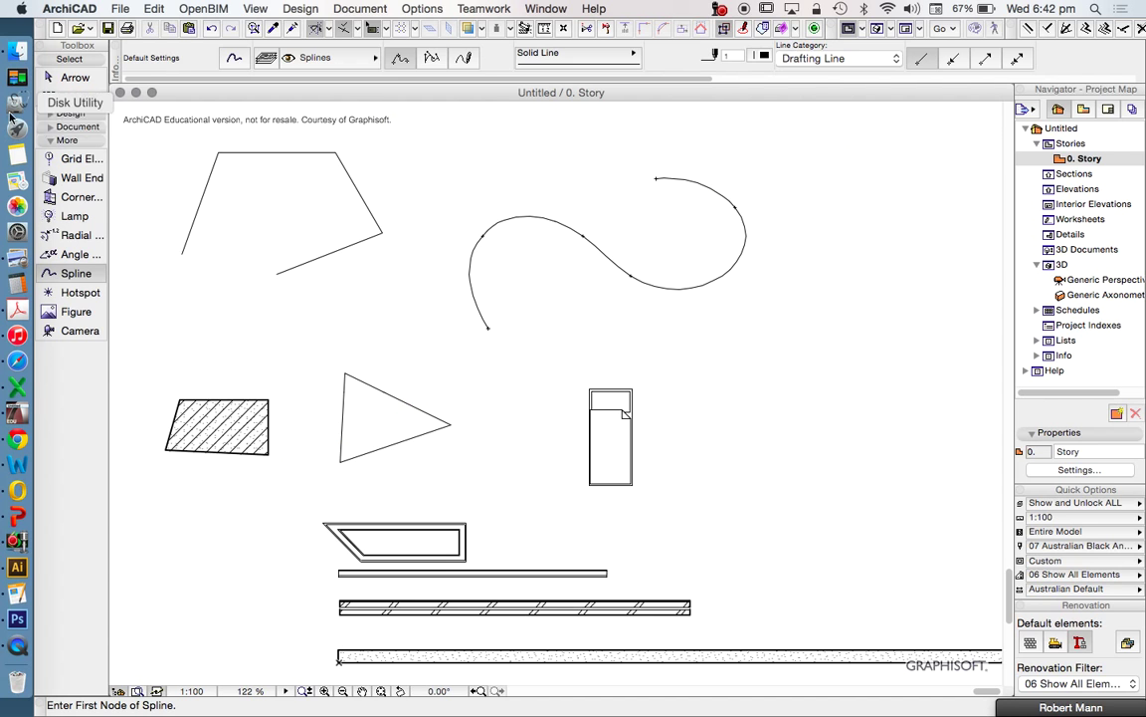
Step: Preview the Lamp and Camera tools, restore the Design tool group, and return to the Arrow tool
click(78, 217)
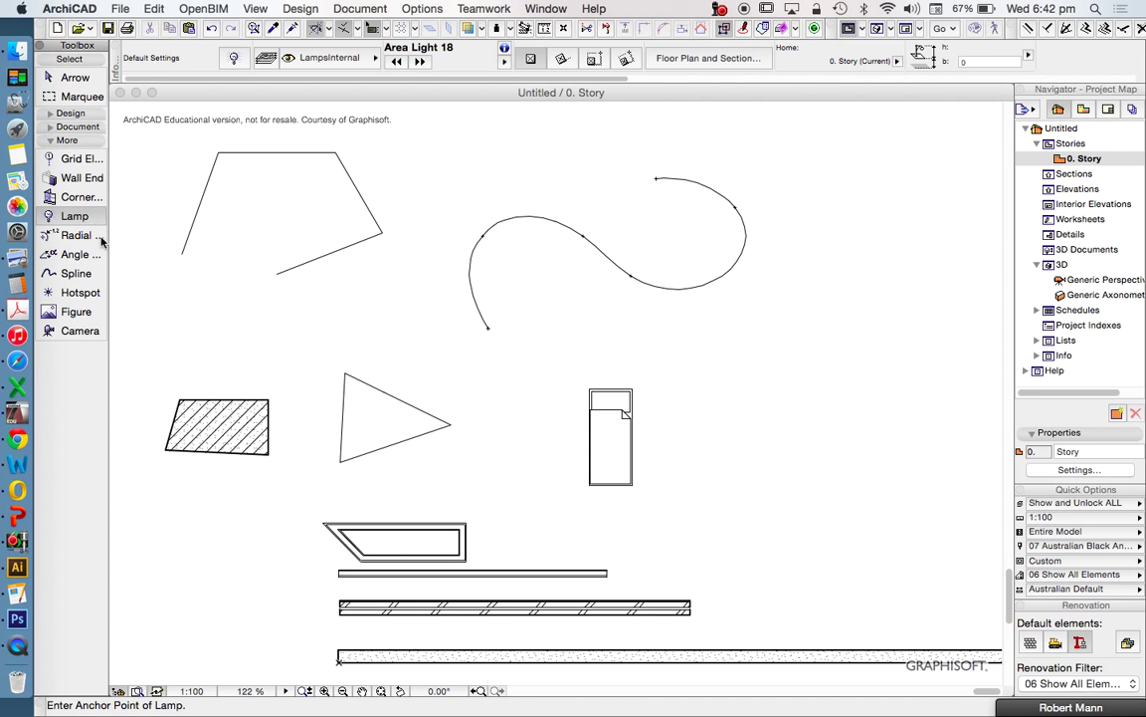
click(70, 333)
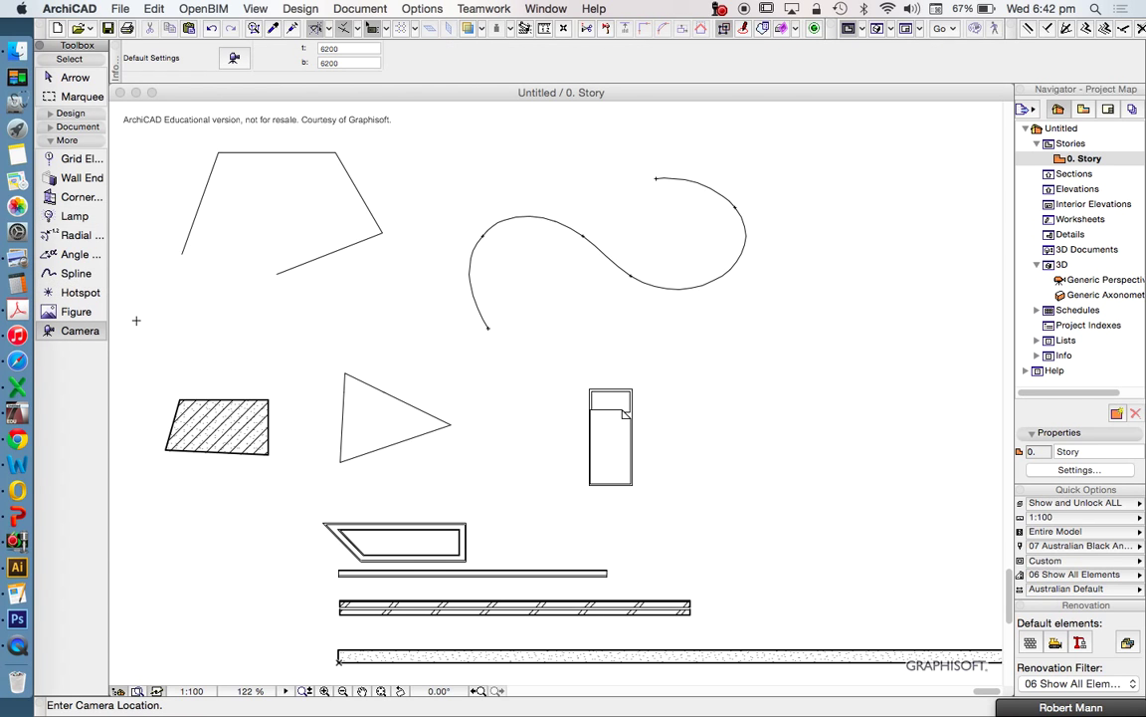
scroll(435, 269, down, 3)
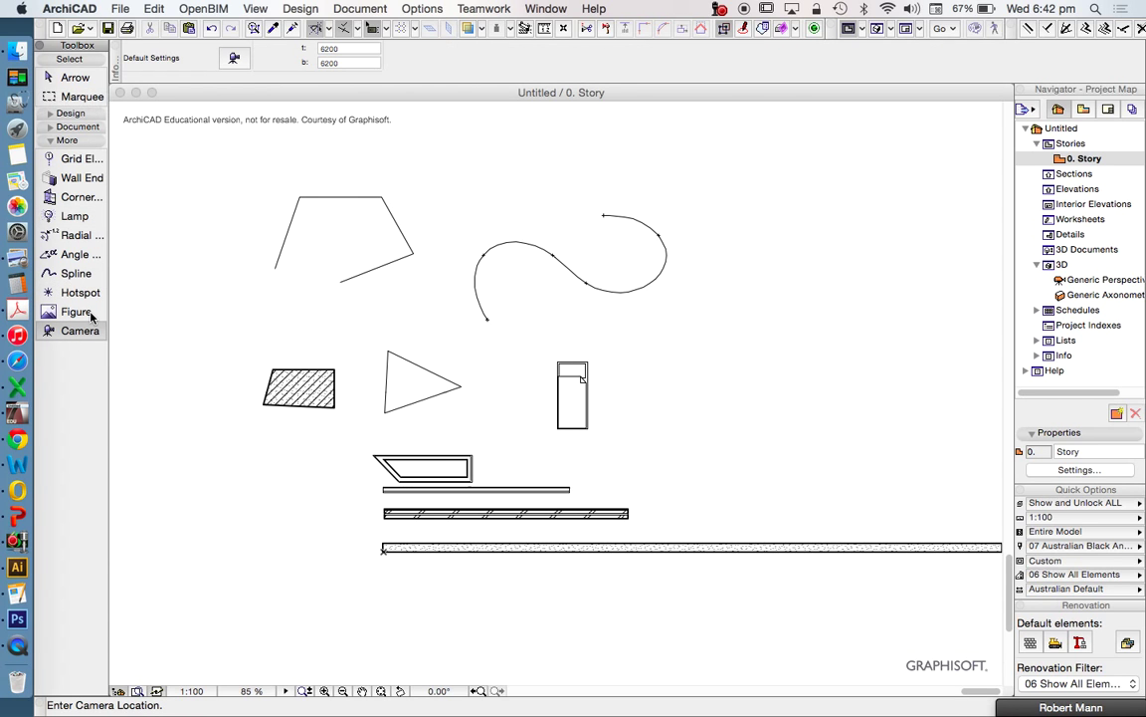
click(59, 141)
click(64, 112)
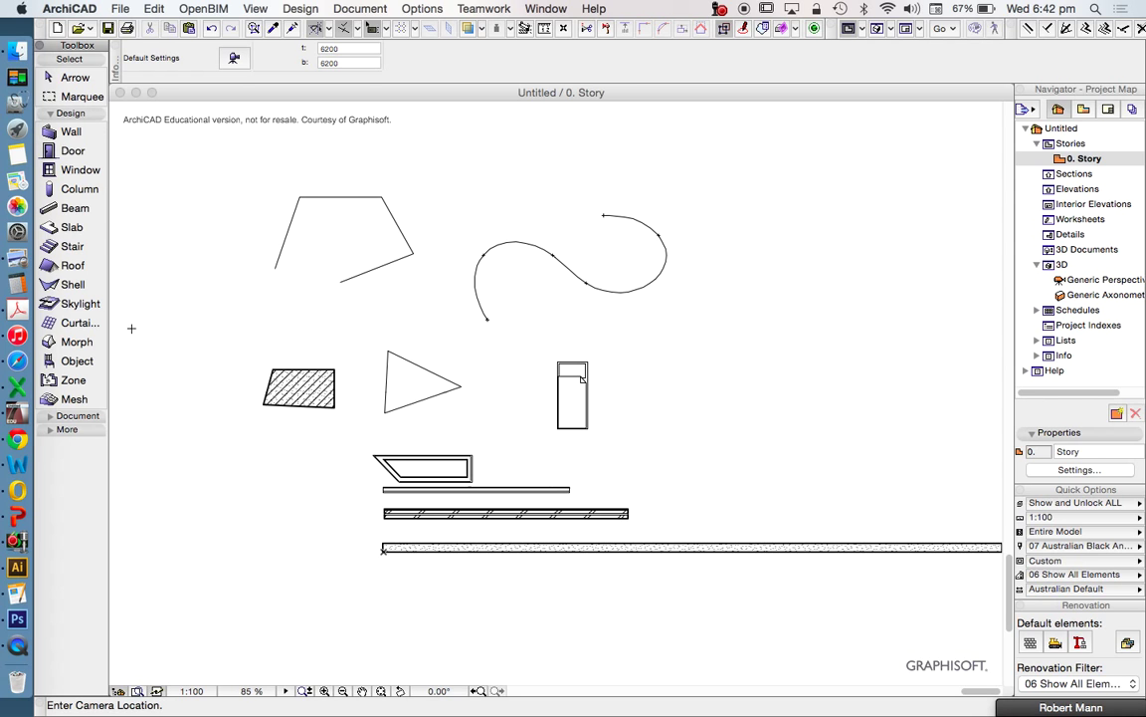
click(77, 415)
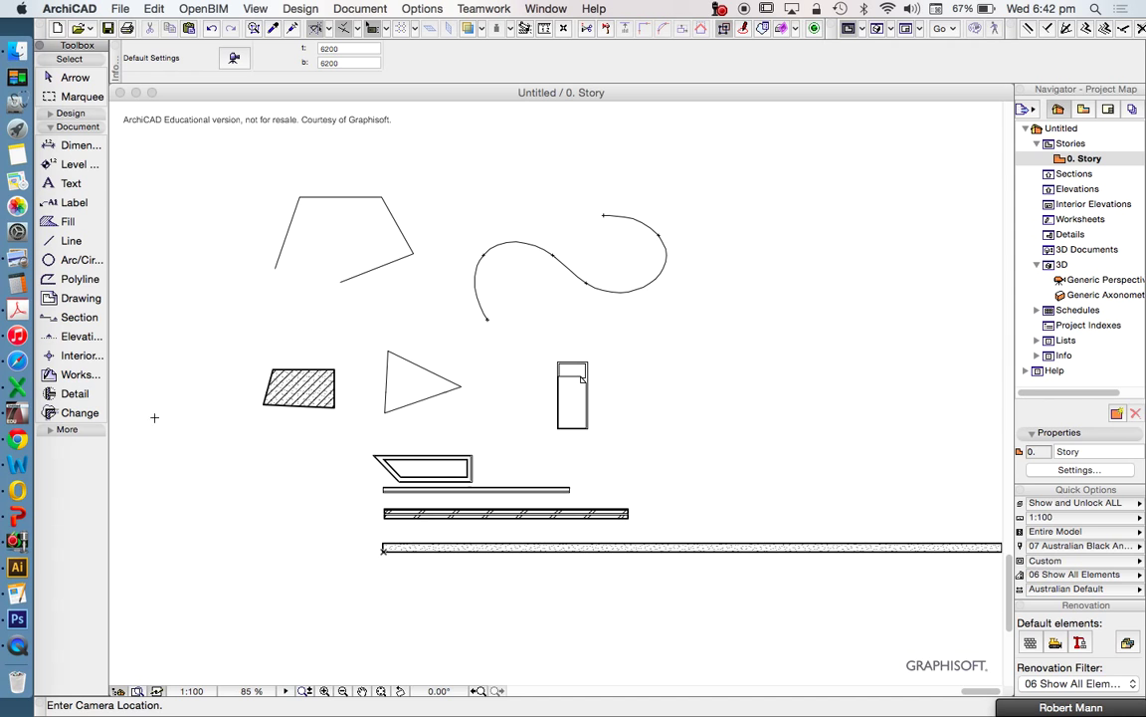
click(65, 112)
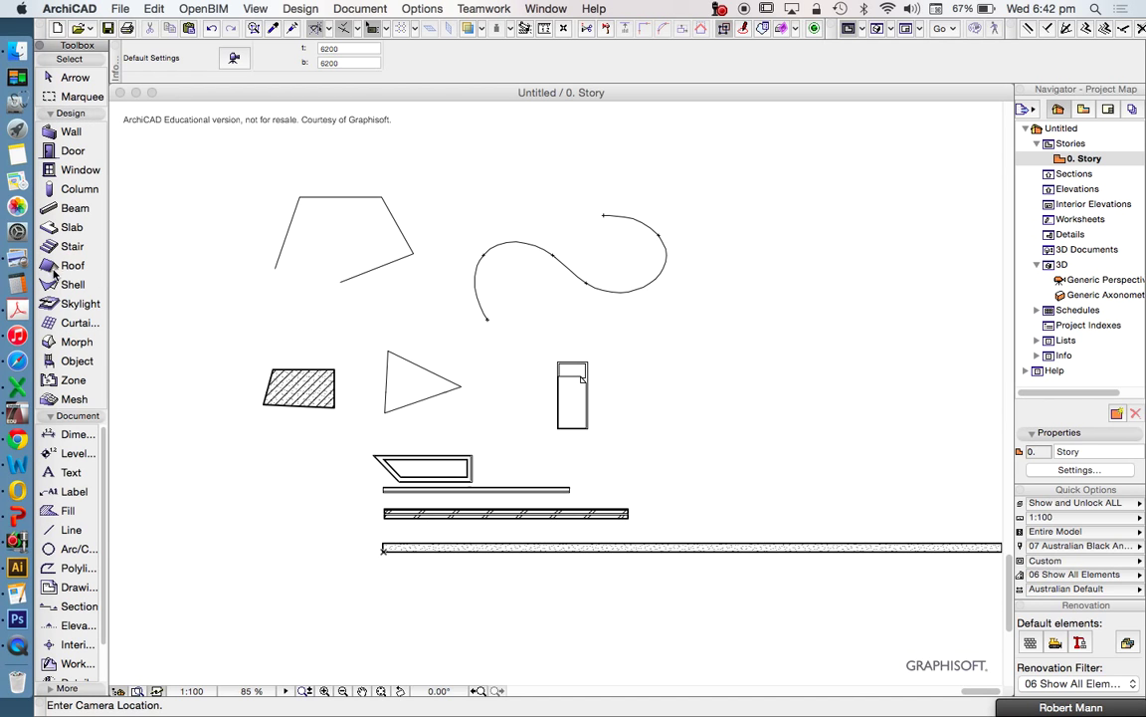
click(56, 78)
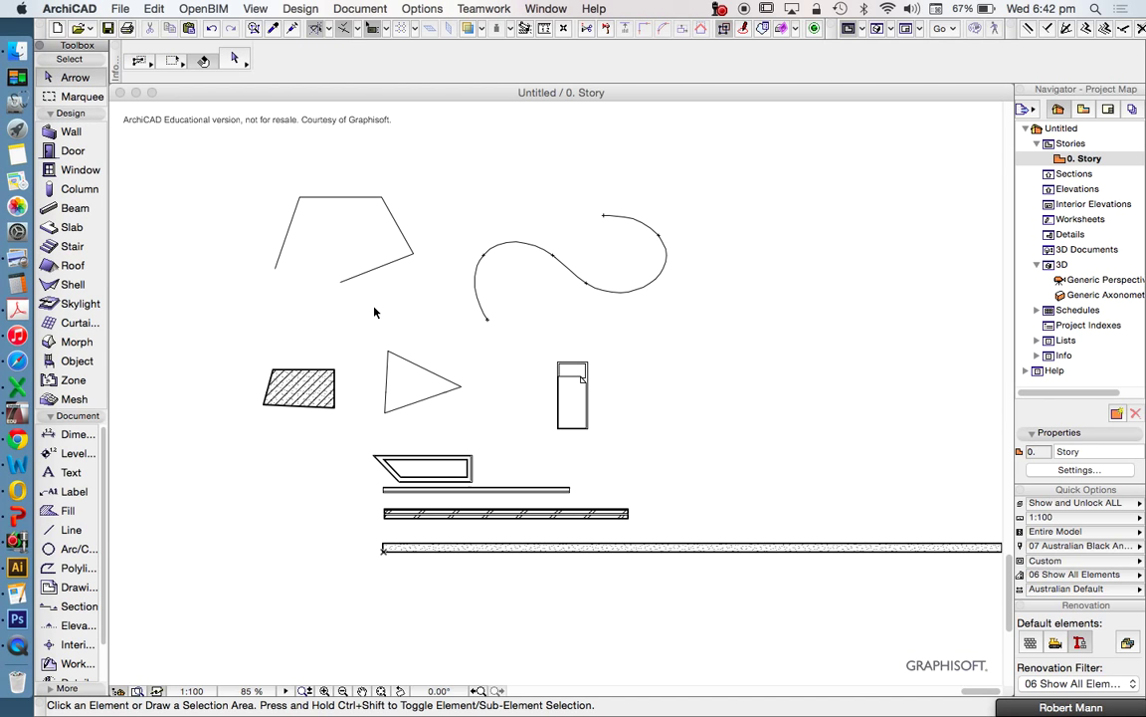
scroll(373, 313, down, 4)
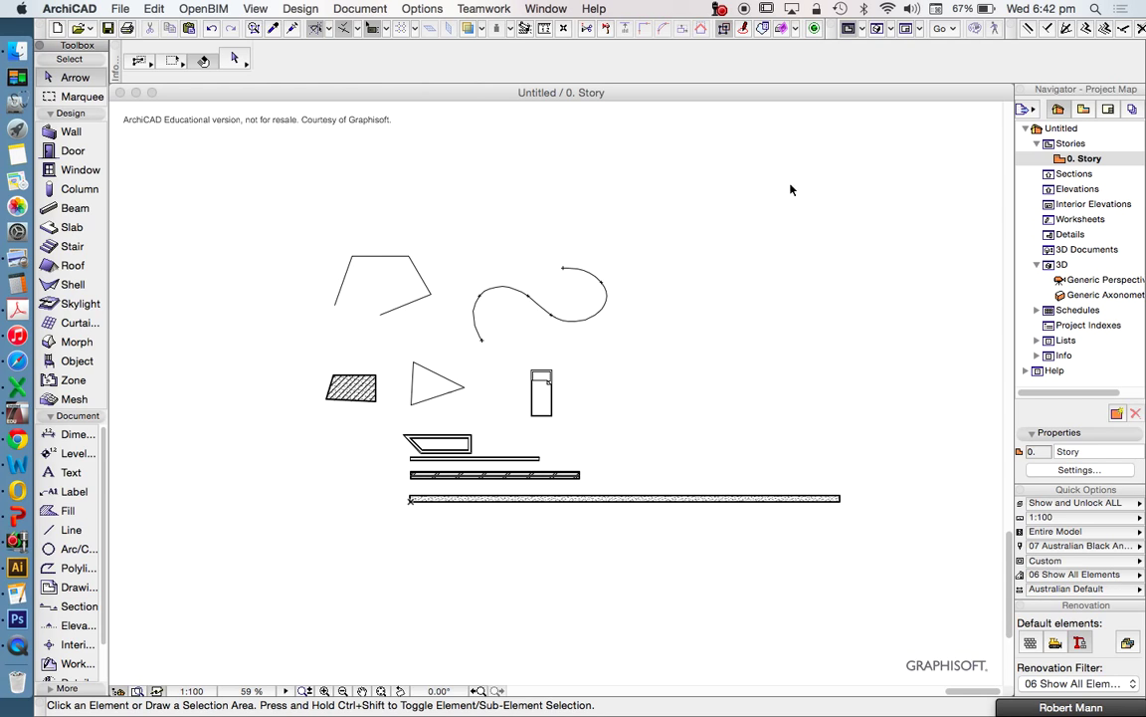